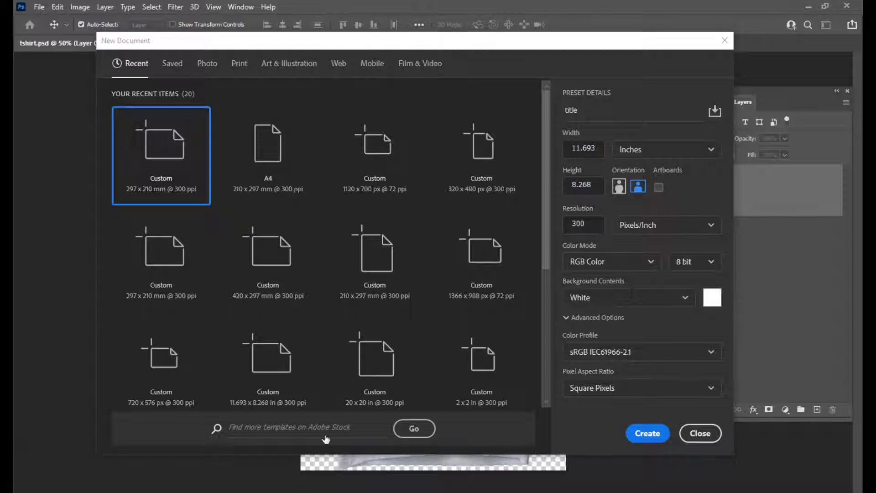
# Step: Create the 11.693 x 8.268 inch, 300 ppi document "title" with Transparent background contents
pyautogui.click(687, 299)
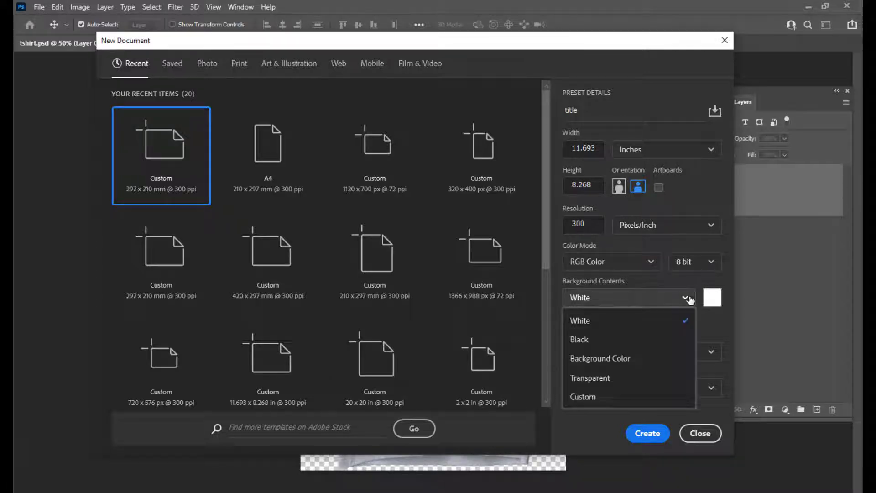
pyautogui.click(609, 384)
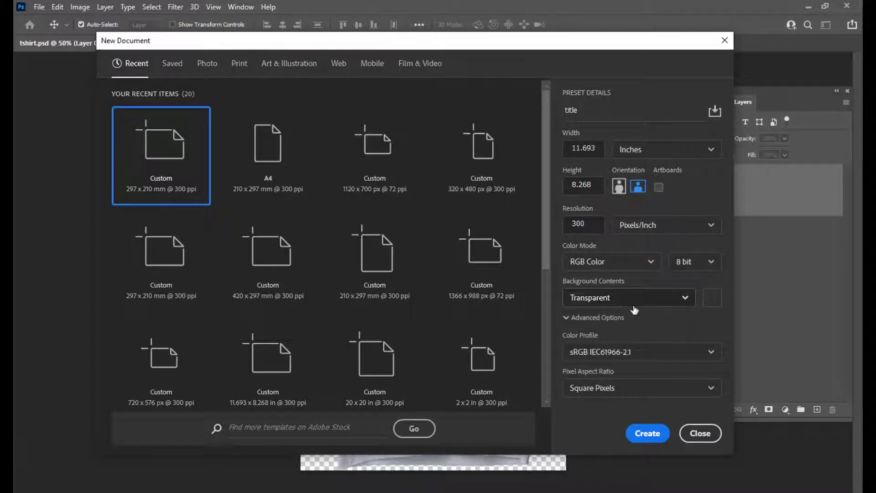
pyautogui.click(641, 433)
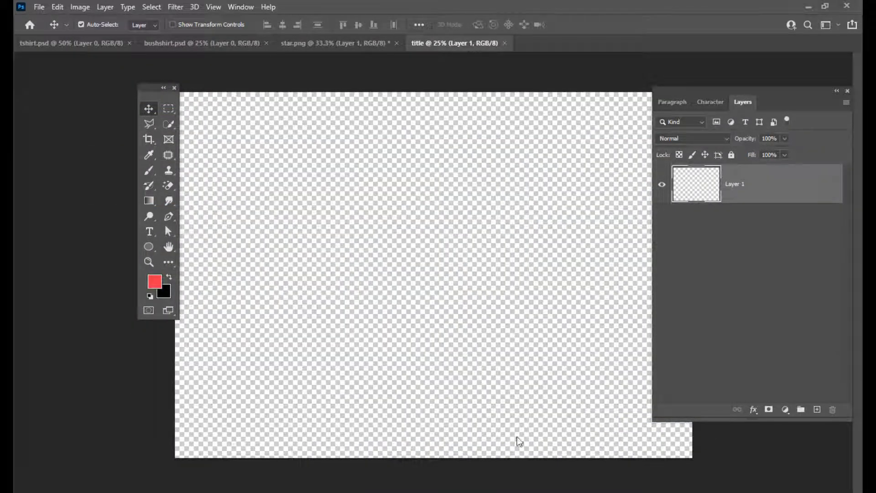
# Step: Add a text layer reading "RS ART AND MEDIA" on the empty canvas
pyautogui.moveTo(146, 88); pyautogui.dragTo(64, 102)
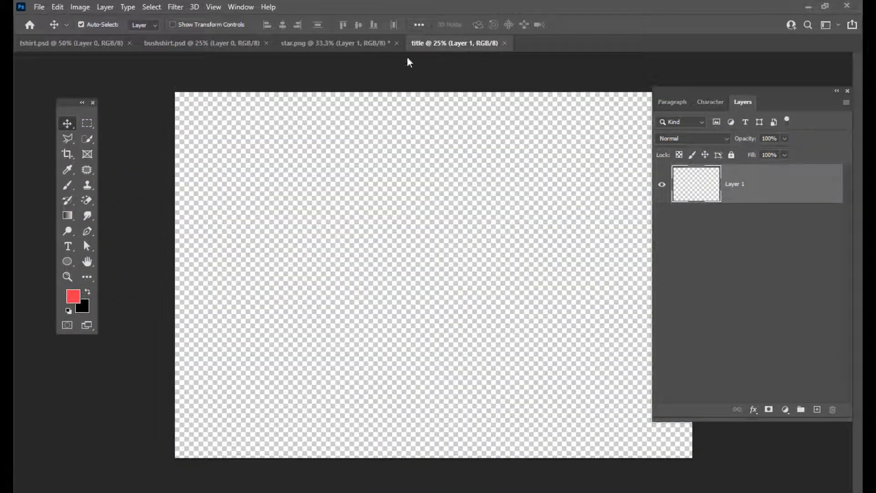
pyautogui.click(68, 246)
pyautogui.click(307, 252)
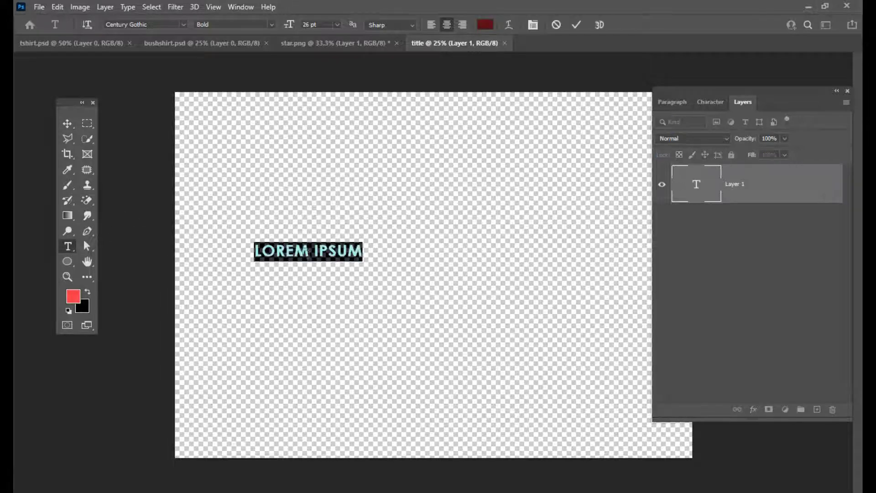
pyautogui.write('RS')
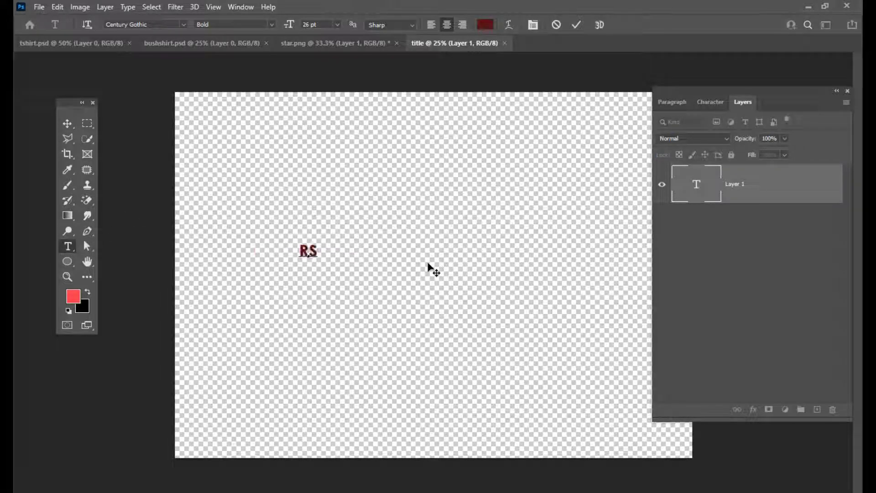
pyautogui.write(' ART AND MEDIA')
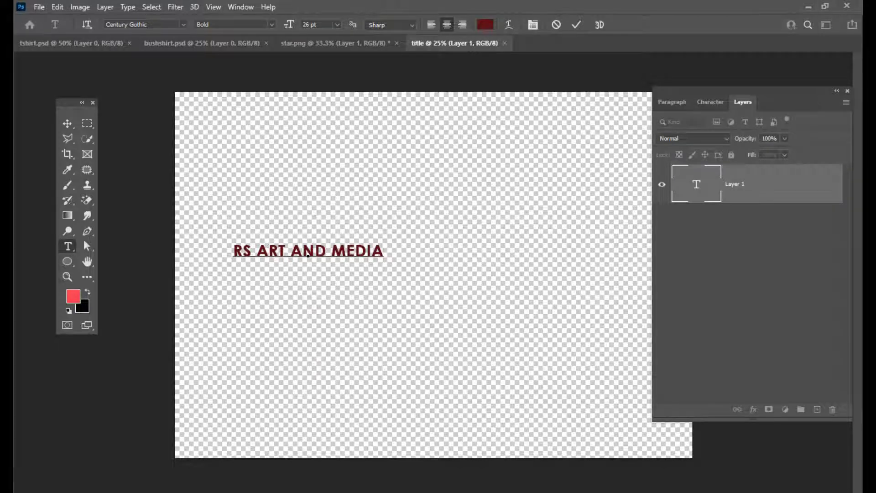
# Step: Enlarge the whole title text to 50 pt and move it to the middle of the canvas
pyautogui.moveTo(385, 250); pyautogui.dragTo(226, 249)
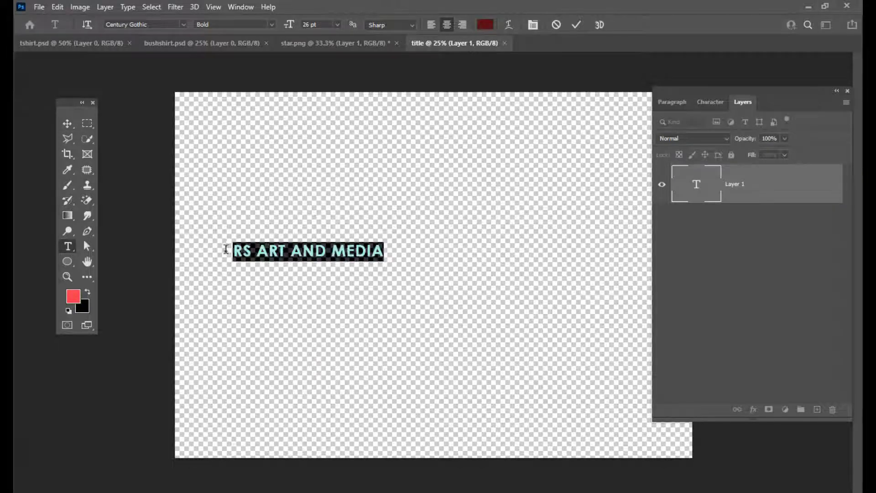
pyautogui.hotkey('ctrl', 'shift', '.')
pyautogui.hotkey('ctrl', 'shift', '.')
pyautogui.hotkey('ctrl', 'shift', '.')
pyautogui.hotkey('ctrl', 'shift', '.')
pyautogui.hotkey('ctrl', 'shift', '.')
pyautogui.hotkey('ctrl', 'shift', '.')
pyautogui.hotkey('ctrl', 'shift', '.')
pyautogui.hotkey('ctrl', 'shift', '.')
pyautogui.hotkey('ctrl', 'shift', '.')
pyautogui.hotkey('ctrl', 'shift', '.')
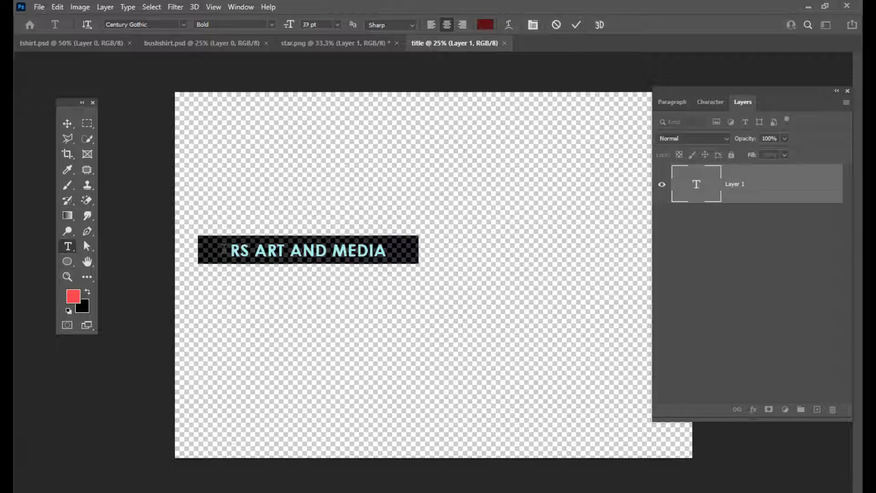
pyautogui.hotkey('ctrl', 'shift', '.')
pyautogui.hotkey('ctrl', 'shift', '.')
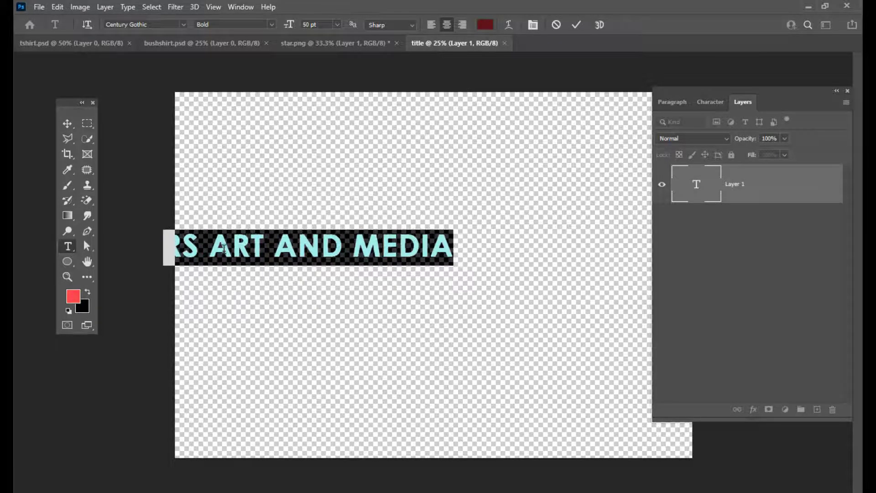
pyautogui.click(66, 122)
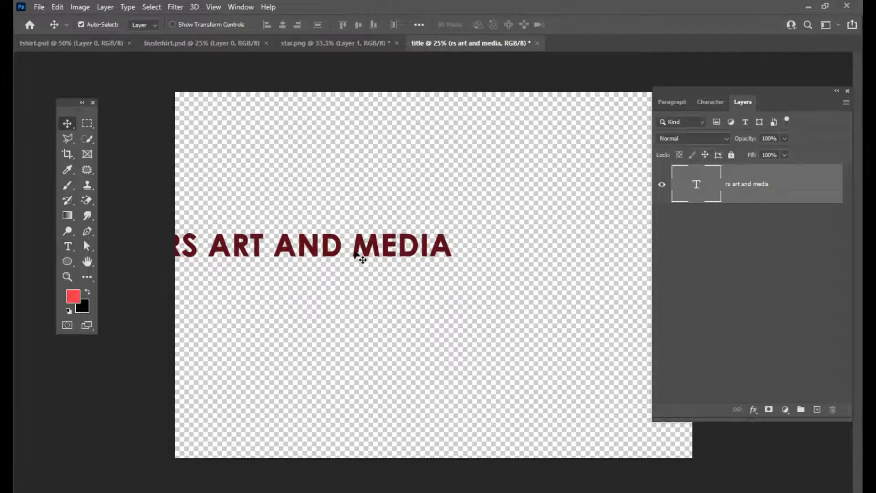
pyautogui.moveTo(364, 251); pyautogui.dragTo(490, 269)
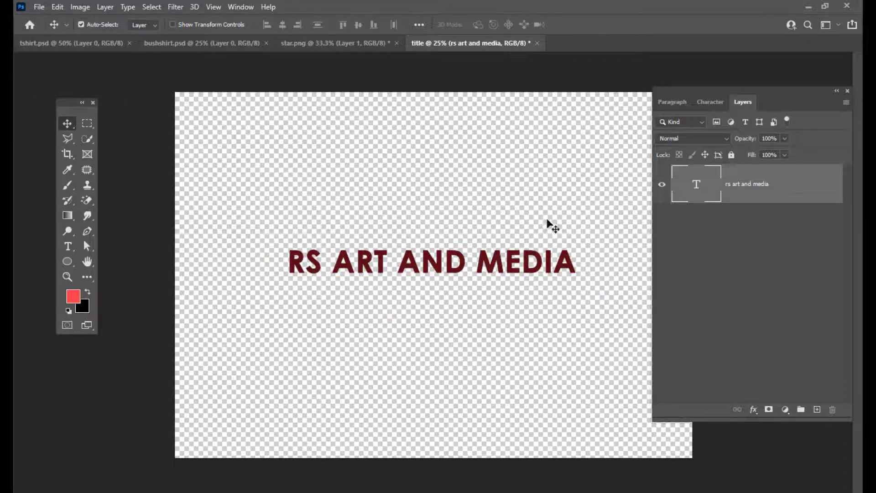
# Step: Crop the canvas to a rectangular selection drawn closely around the title text, and deselect
pyautogui.click(87, 123)
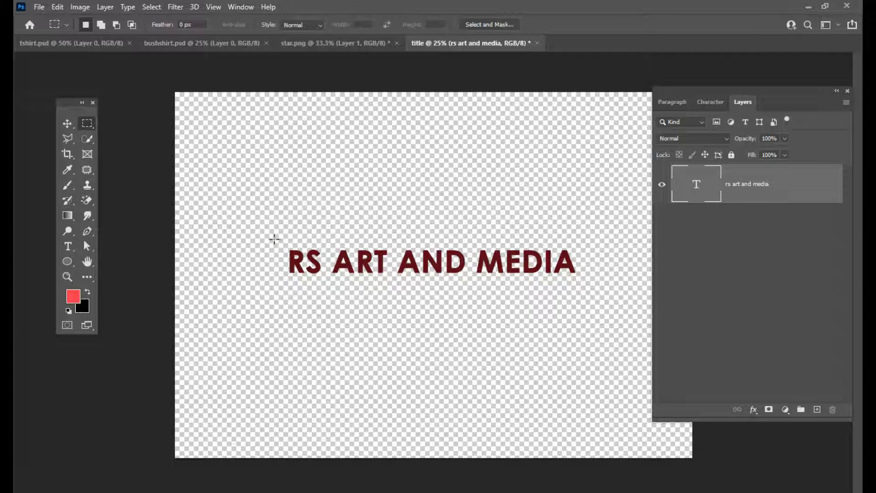
pyautogui.moveTo(274, 236); pyautogui.dragTo(591, 291)
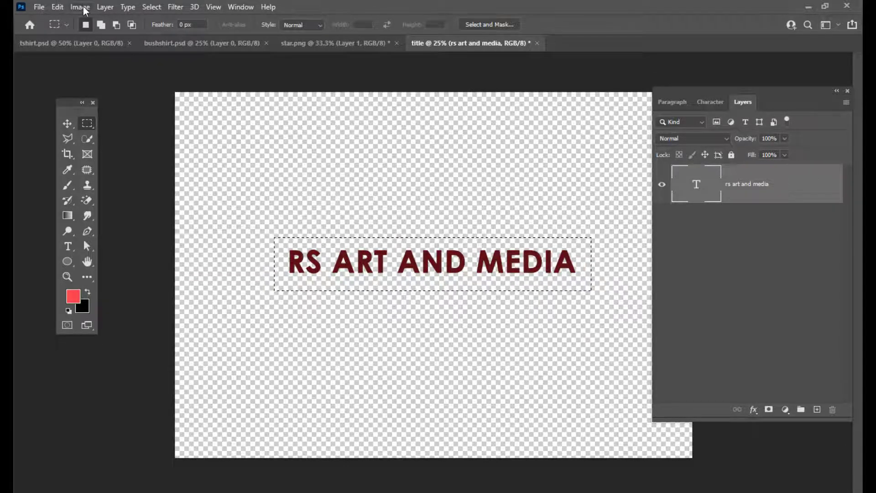
pyautogui.click(80, 6)
pyautogui.click(94, 128)
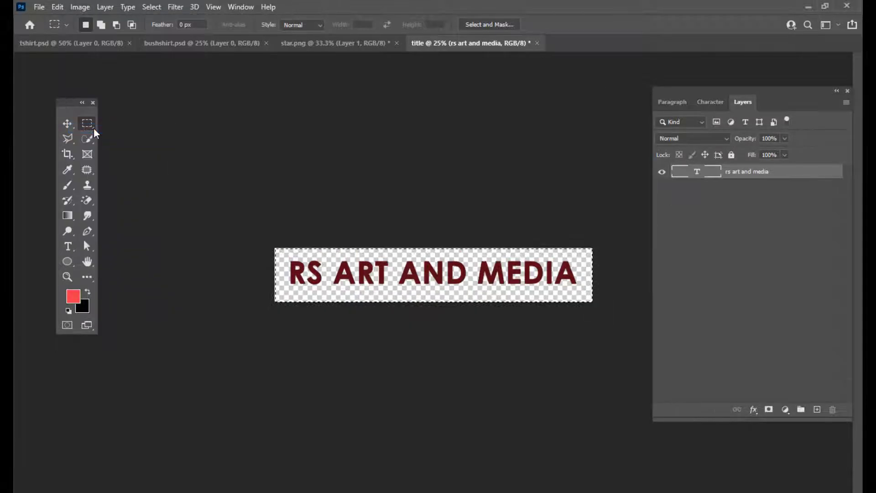
pyautogui.hotkey('ctrl', 'd')
pyautogui.hotkey('ctrl', '+')
# Step: Change the colour of the title text to bright red, fe0404
pyautogui.moveTo(672, 91); pyautogui.dragTo(690, 90)
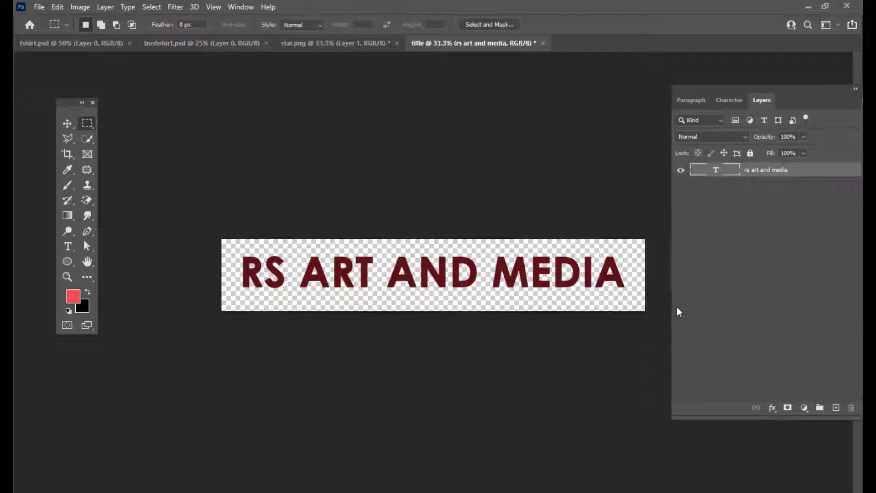
pyautogui.moveTo(67, 109); pyautogui.dragTo(89, 111)
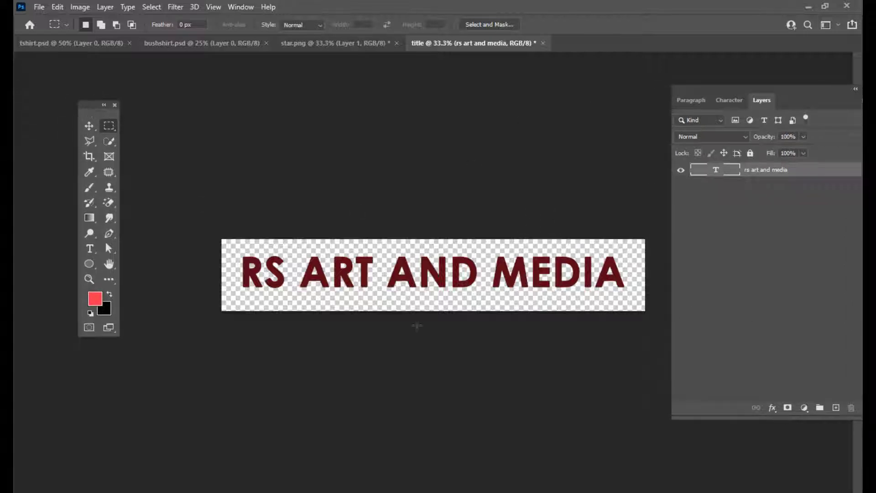
pyautogui.doubleClick(714, 170)
pyautogui.click(485, 25)
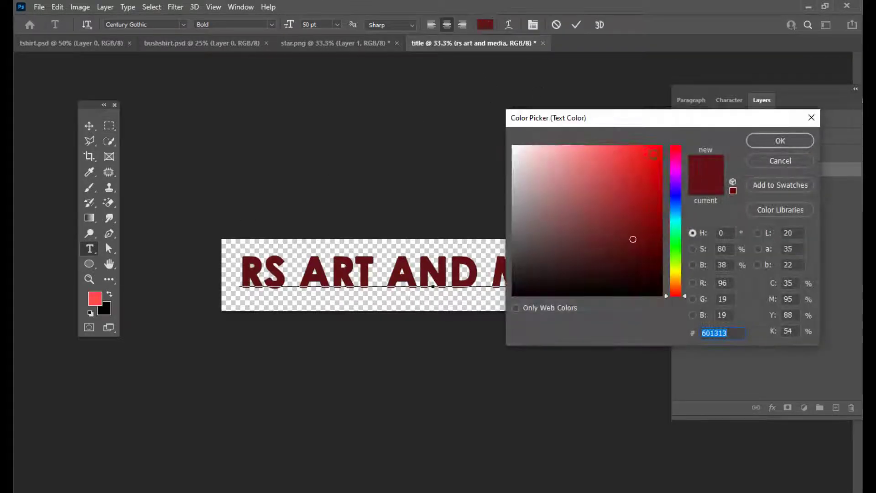
pyautogui.click(661, 147)
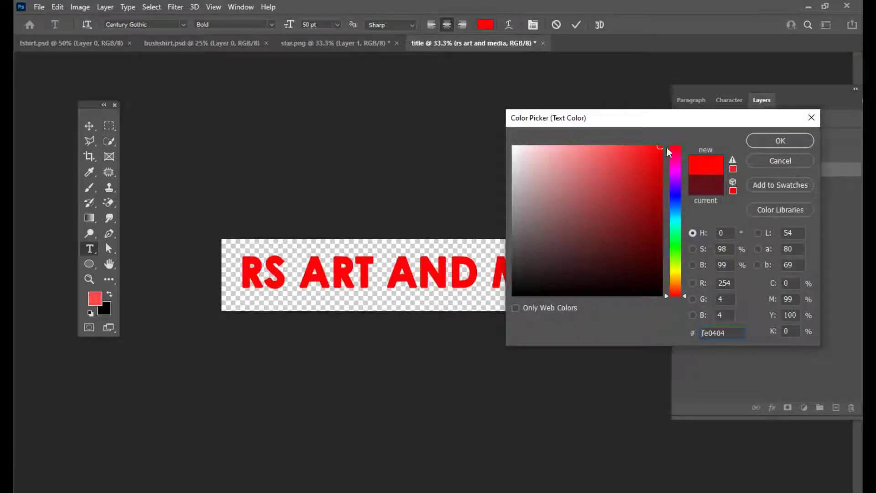
pyautogui.click(786, 140)
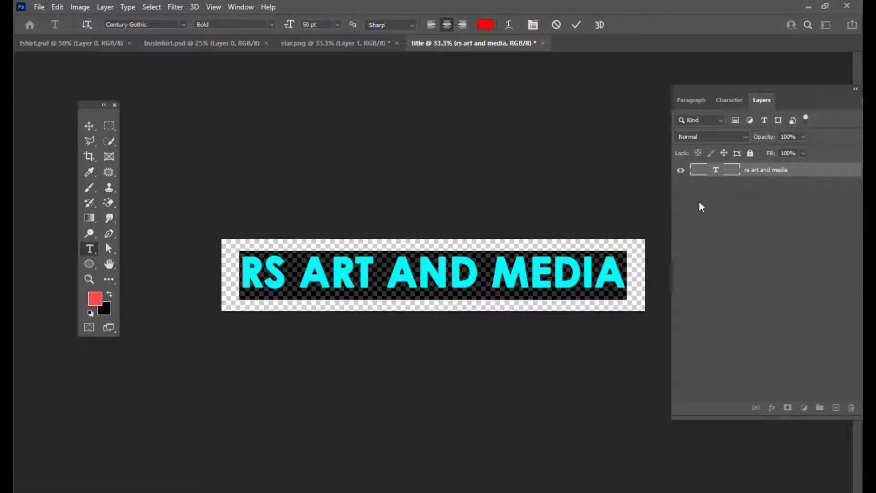
# Step: Reduce the title text to 43 pt and commit the text edit
pyautogui.hotkey('ctrl', 'shift', ',')
pyautogui.hotkey('ctrl', 'shift', ',')
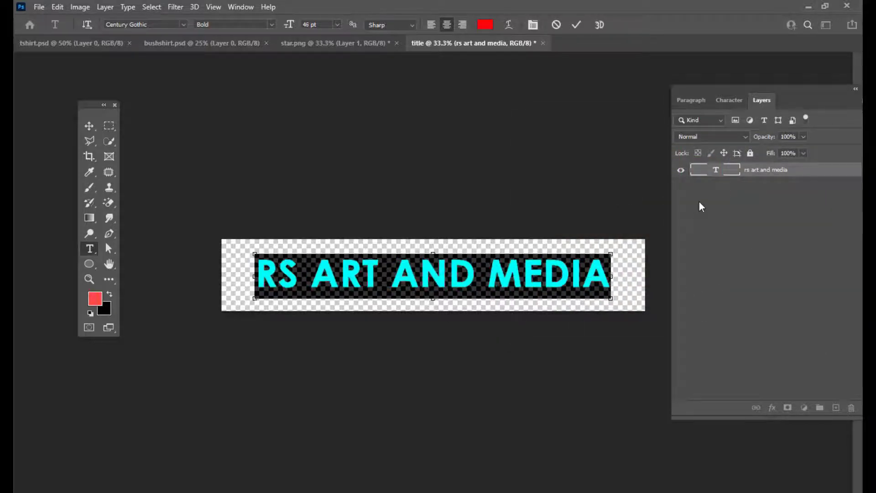
pyautogui.hotkey('ctrl', 'shift', ',')
pyautogui.hotkey('ctrl', 'shift', ',')
pyautogui.hotkey('ctrl', 'shift', ',')
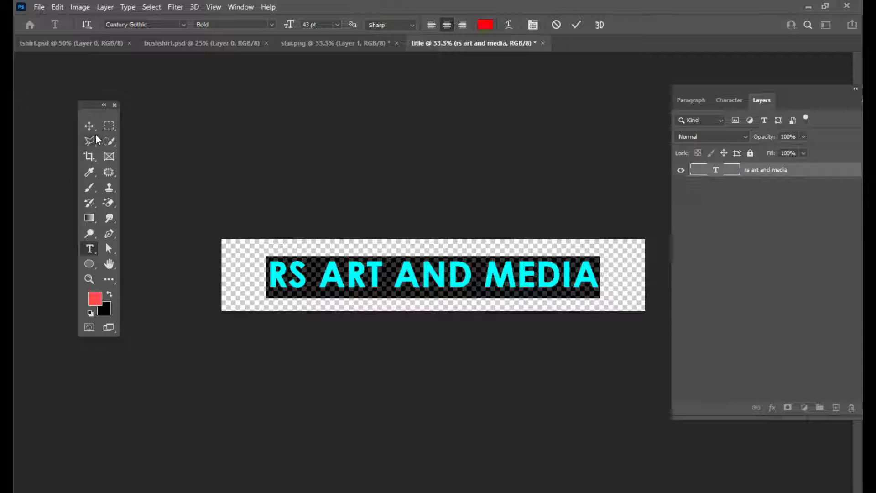
pyautogui.click(89, 125)
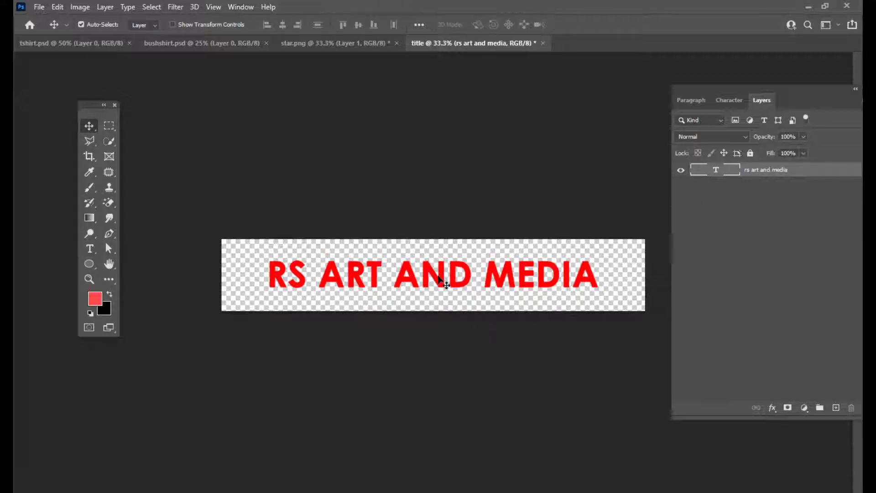
# Step: Save the title document to the Desktop as title.psd with Maximize Compatibility on, and close it
pyautogui.moveTo(716, 90); pyautogui.dragTo(692, 89)
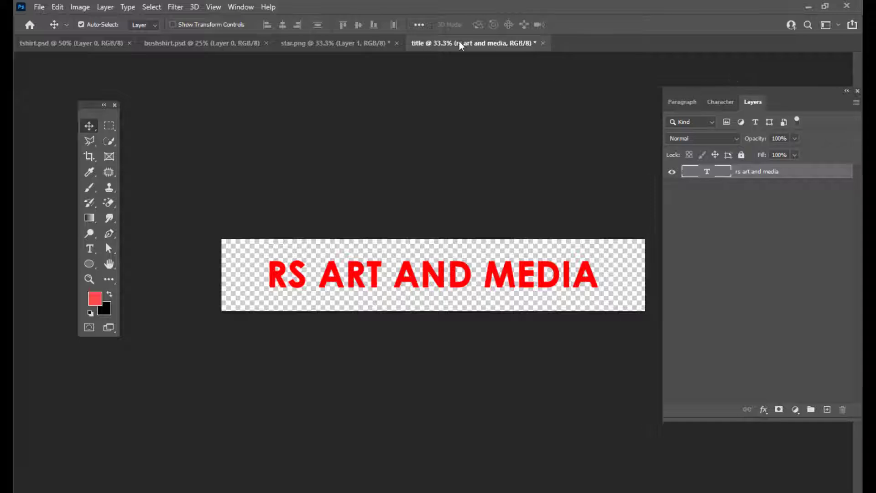
pyautogui.click(39, 7)
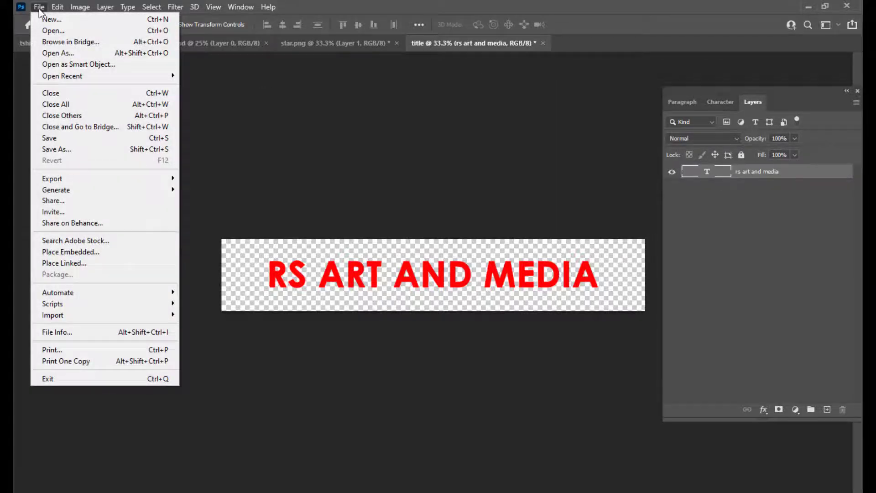
pyautogui.click(69, 152)
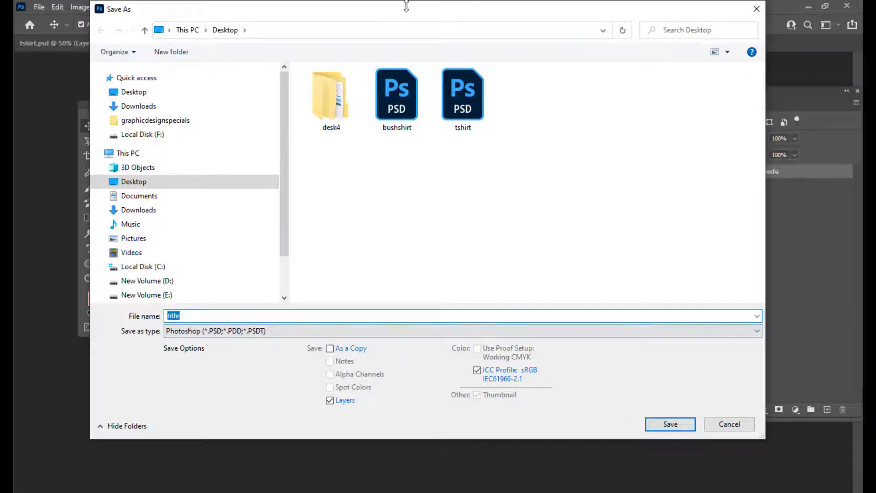
pyautogui.moveTo(406, 6); pyautogui.dragTo(358, 47)
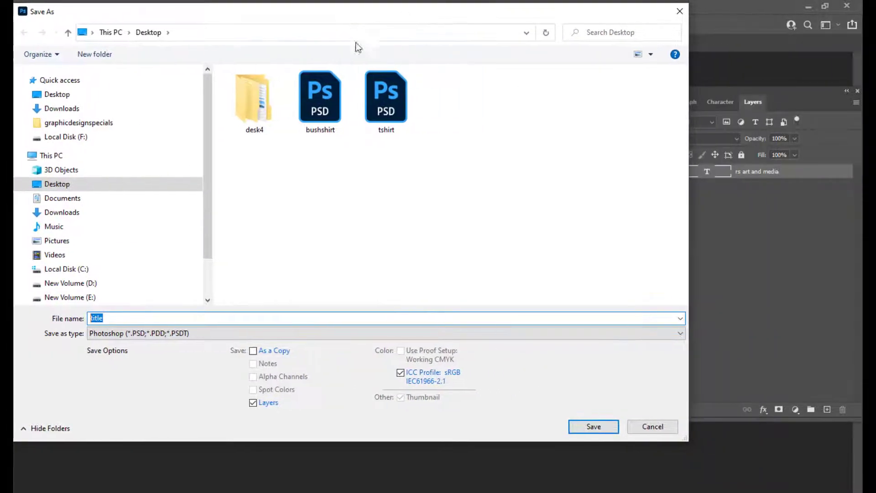
pyautogui.click(612, 430)
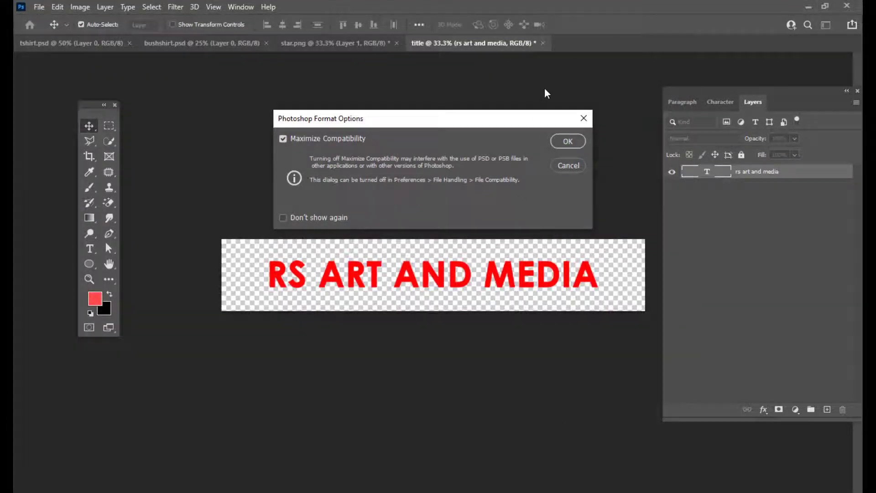
pyautogui.click(566, 142)
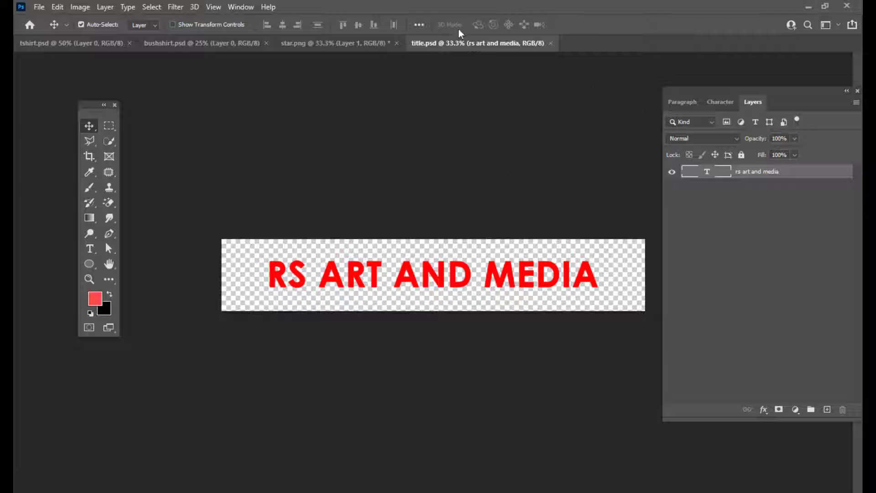
pyautogui.click(551, 43)
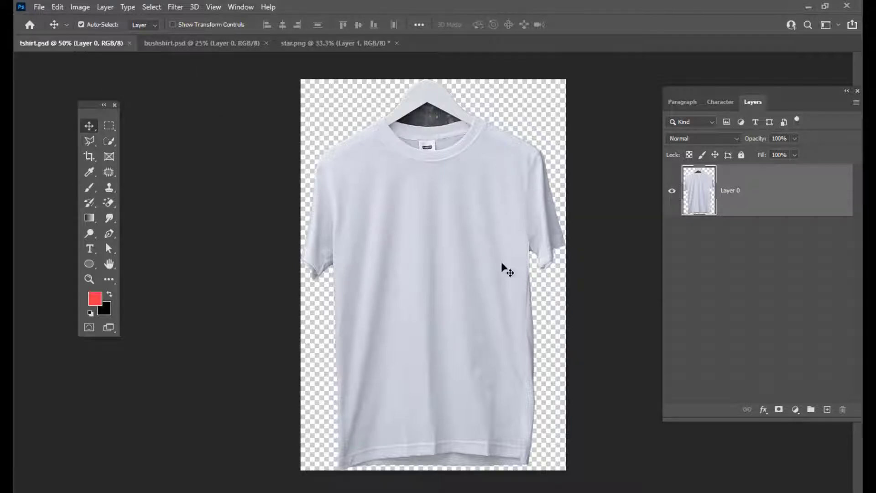
pyautogui.click(198, 45)
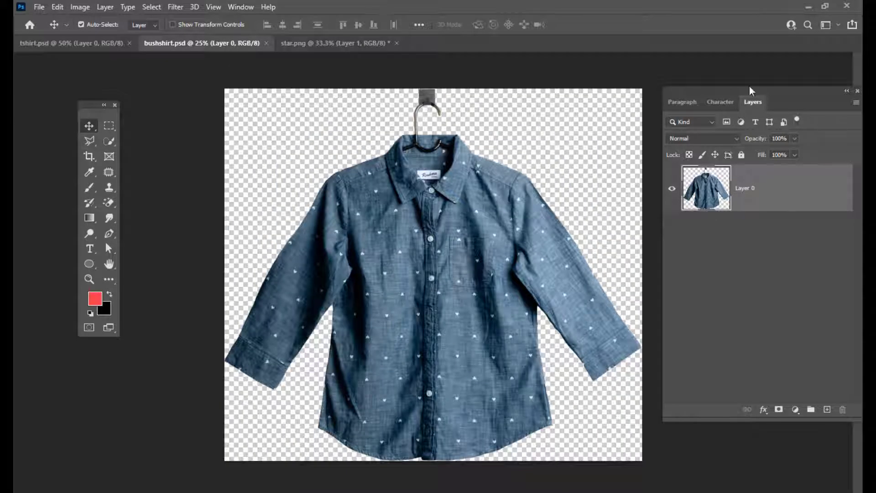
pyautogui.moveTo(685, 88); pyautogui.dragTo(678, 86)
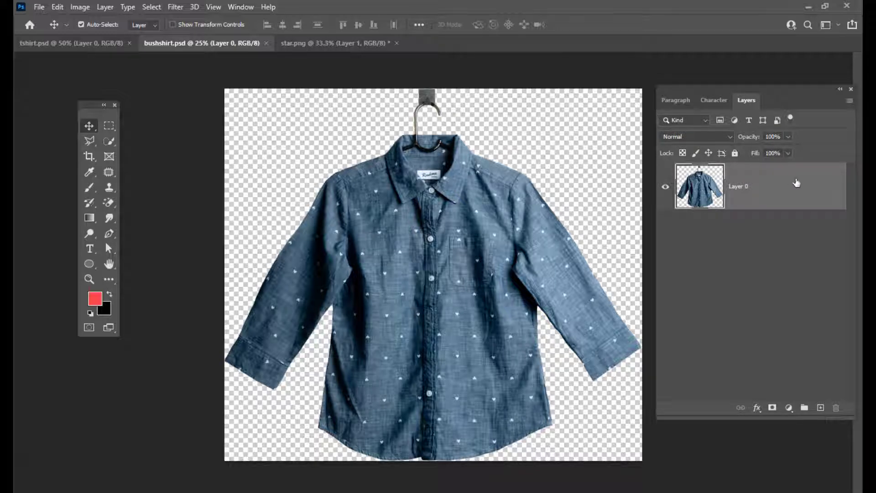
pyautogui.moveTo(681, 89); pyautogui.dragTo(680, 92)
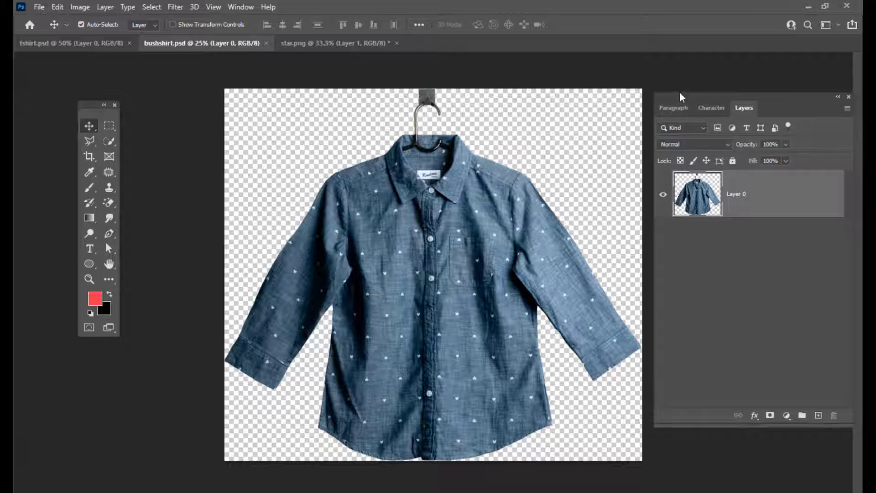
pyautogui.click(38, 7)
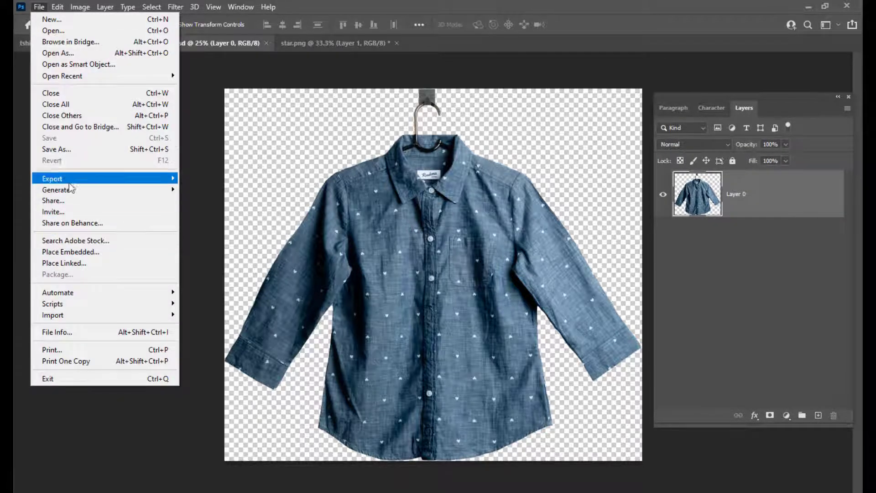
pyautogui.click(88, 265)
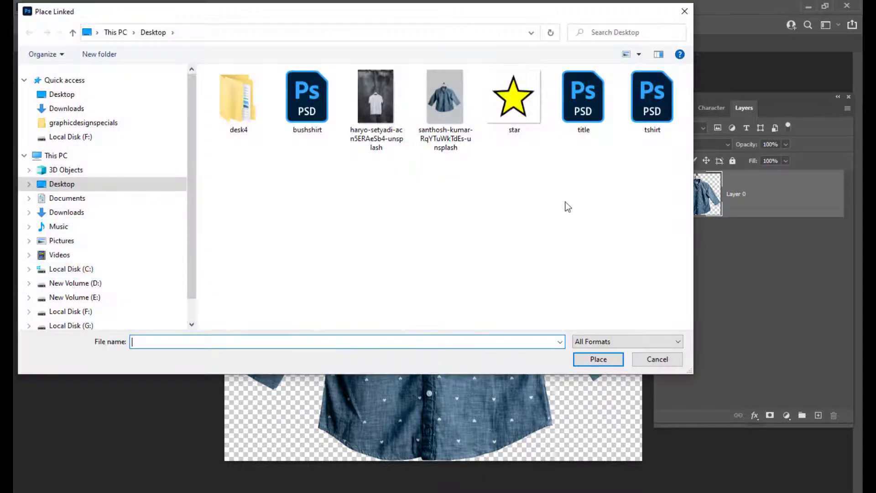
pyautogui.moveTo(482, 9); pyautogui.dragTo(536, 53)
pyautogui.click(633, 160)
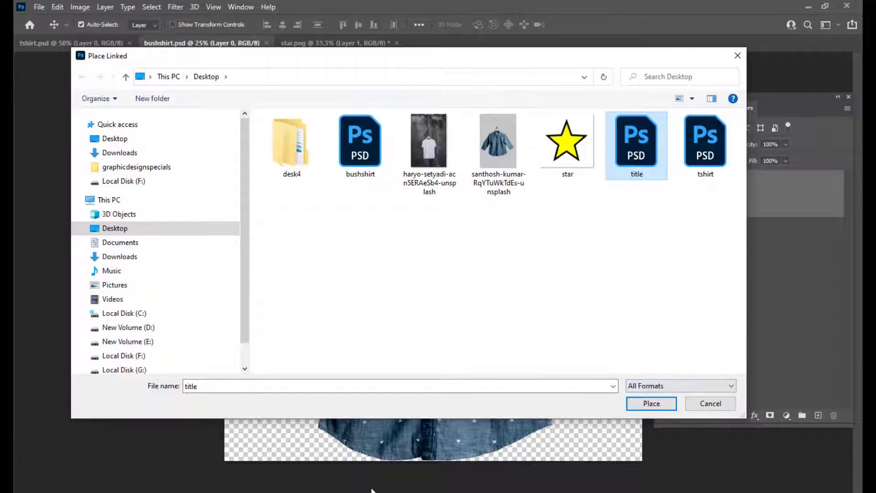
pyautogui.moveTo(344, 58); pyautogui.dragTo(412, 270)
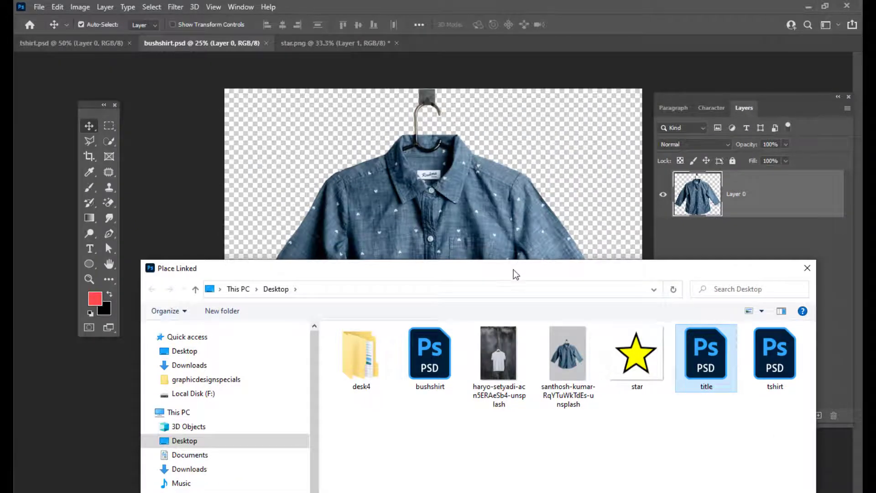
pyautogui.moveTo(514, 274); pyautogui.dragTo(424, 42)
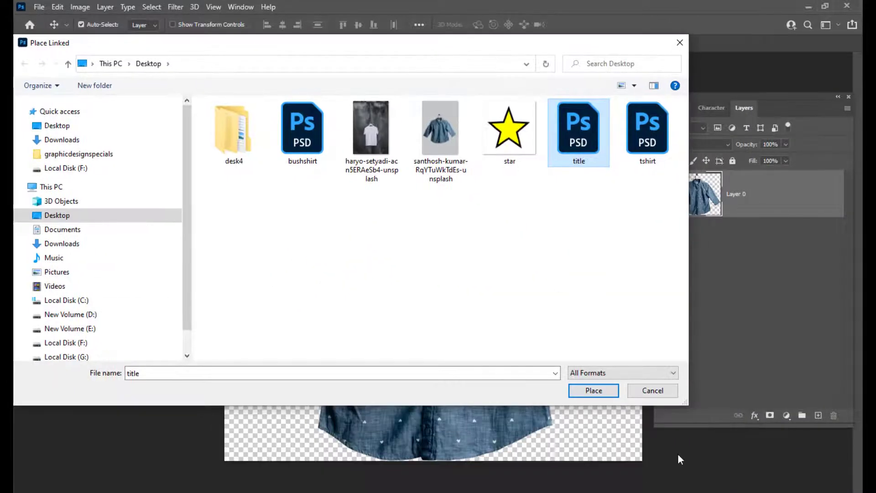
pyautogui.click(659, 391)
# Step: Create a new A4 landscape document named newtitle, 297 x 210 mm at 300 pixels/inch, with transparent background contents
pyautogui.click(39, 7)
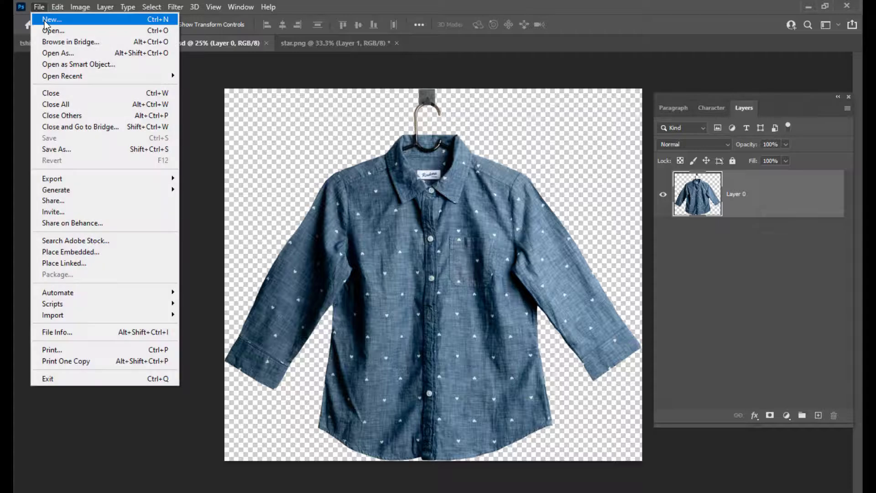
pyautogui.click(46, 21)
pyautogui.click(337, 195)
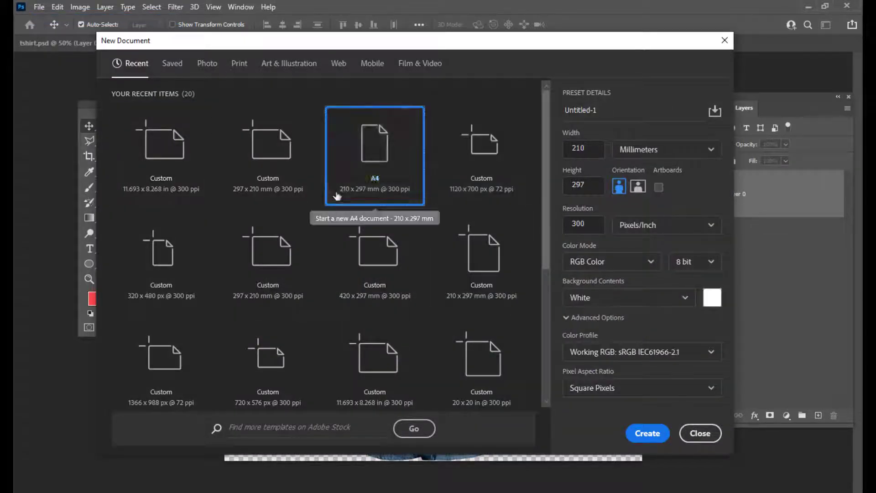
pyautogui.click(639, 191)
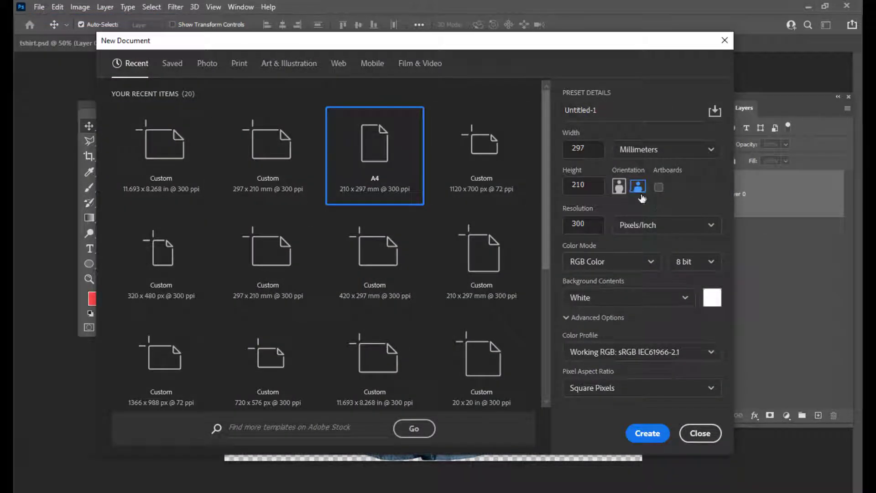
pyautogui.click(606, 109)
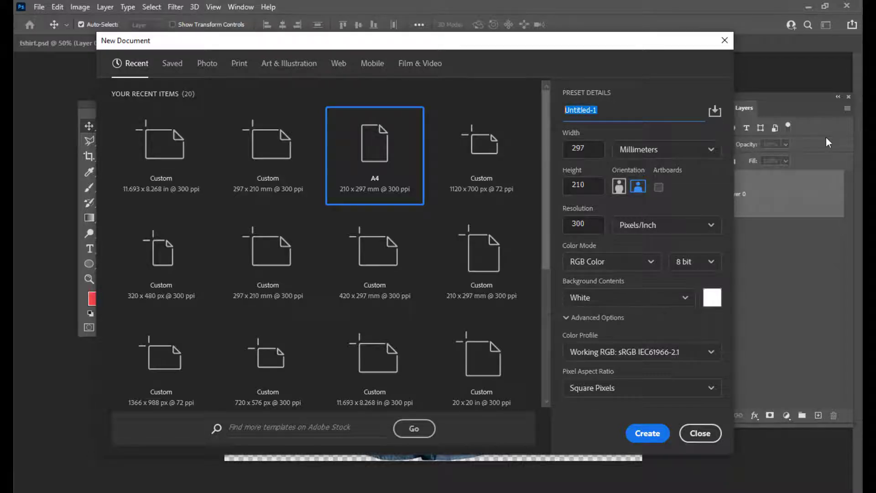
pyautogui.write('new')
pyautogui.moveTo(562, 43); pyautogui.dragTo(470, 27)
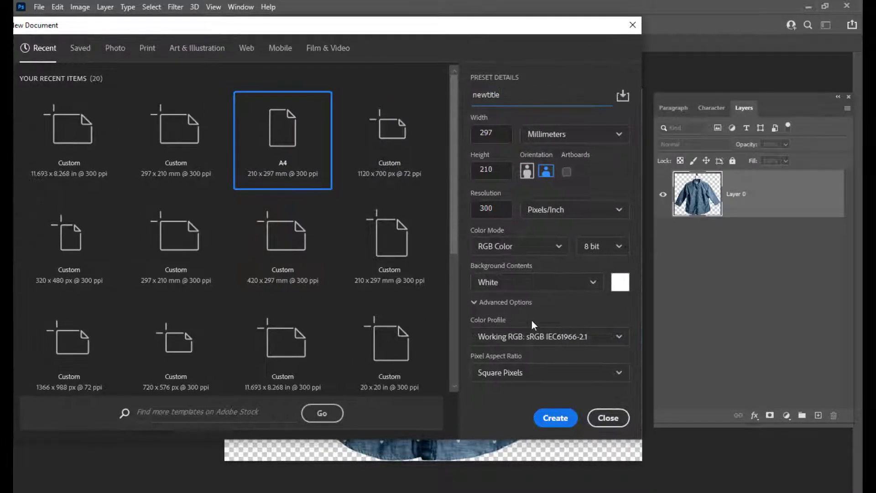
pyautogui.click(508, 284)
pyautogui.click(511, 367)
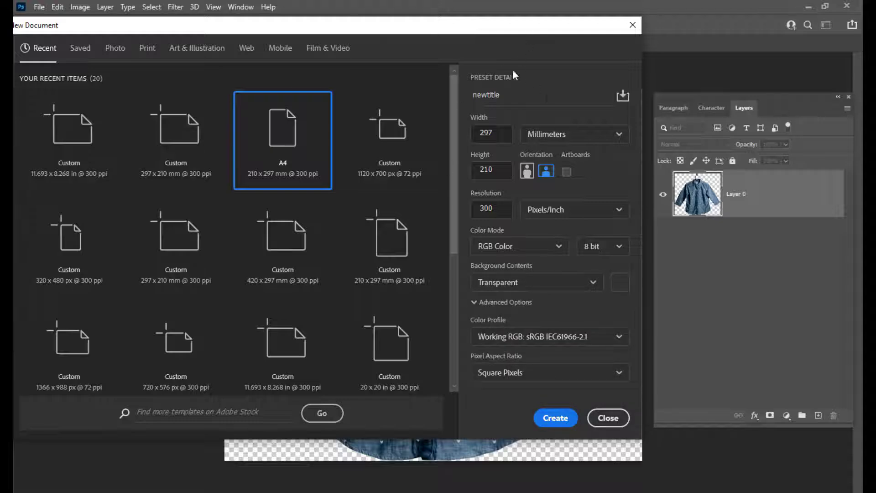
pyautogui.moveTo(501, 30); pyautogui.dragTo(526, 29)
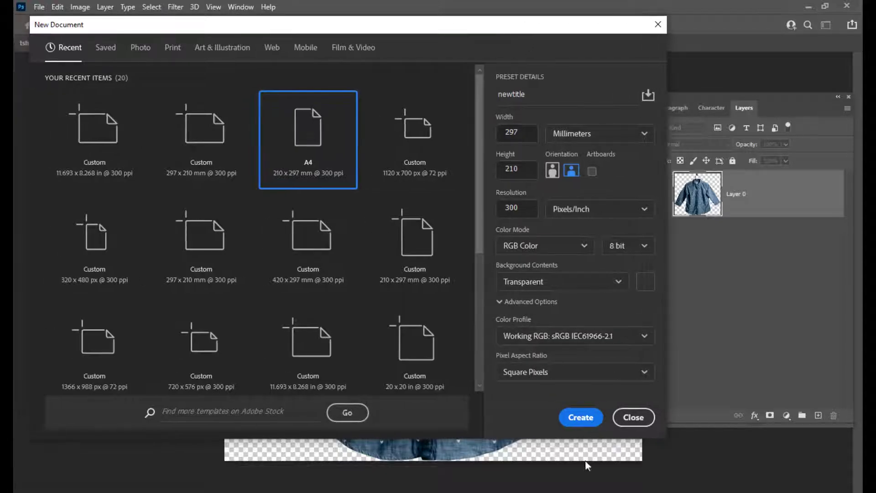
pyautogui.click(576, 417)
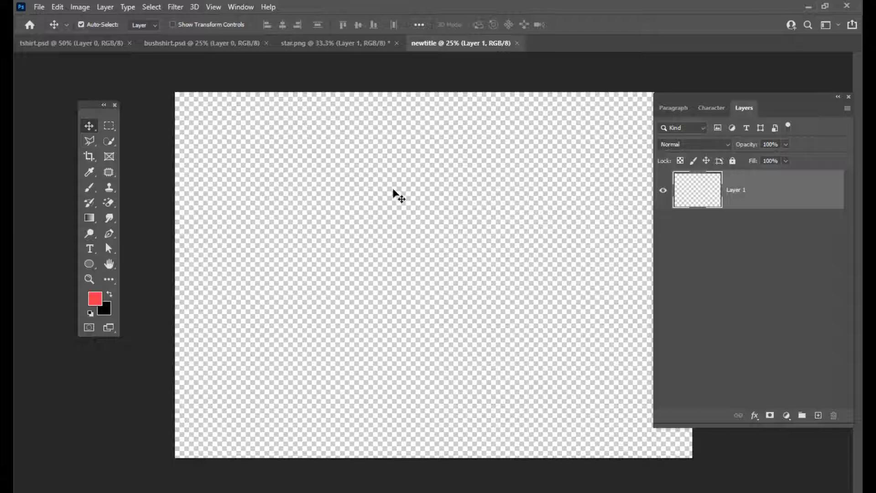
# Step: Crop the newtitle canvas to a full-width horizontal band about 3.58 in high across its middle, and deselect
pyautogui.hotkey('ctrl', '-')
pyautogui.hotkey('ctrl', '+')
pyautogui.hotkey('ctrl', '-')
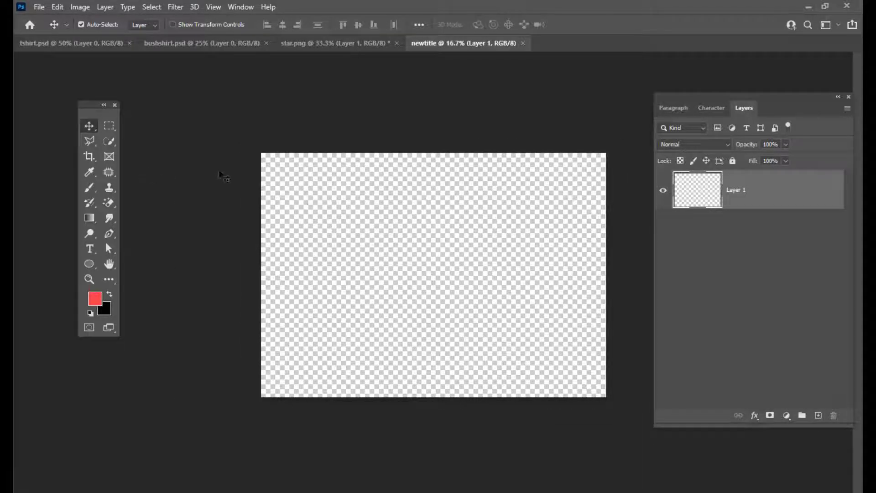
pyautogui.click(110, 125)
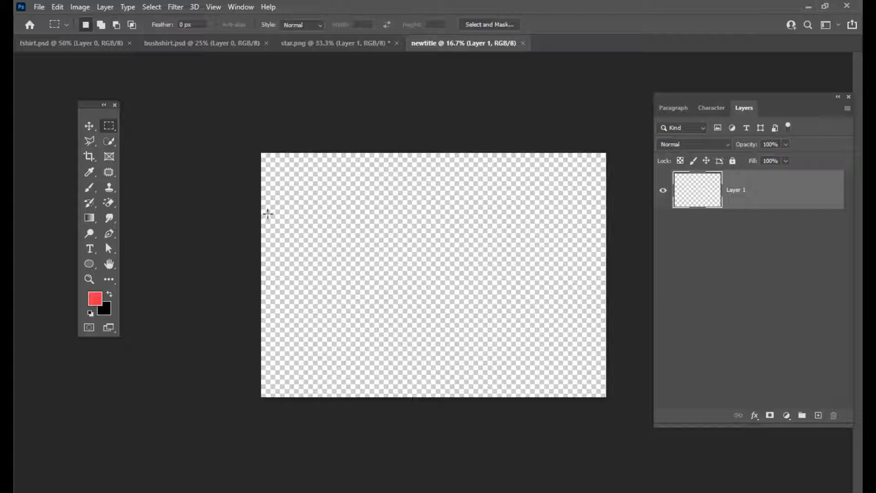
pyautogui.moveTo(261, 211); pyautogui.dragTo(614, 315)
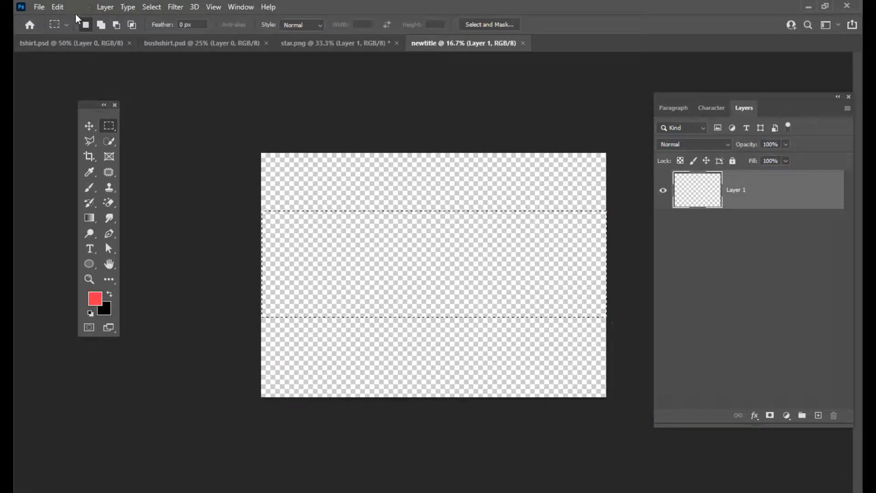
pyautogui.click(76, 10)
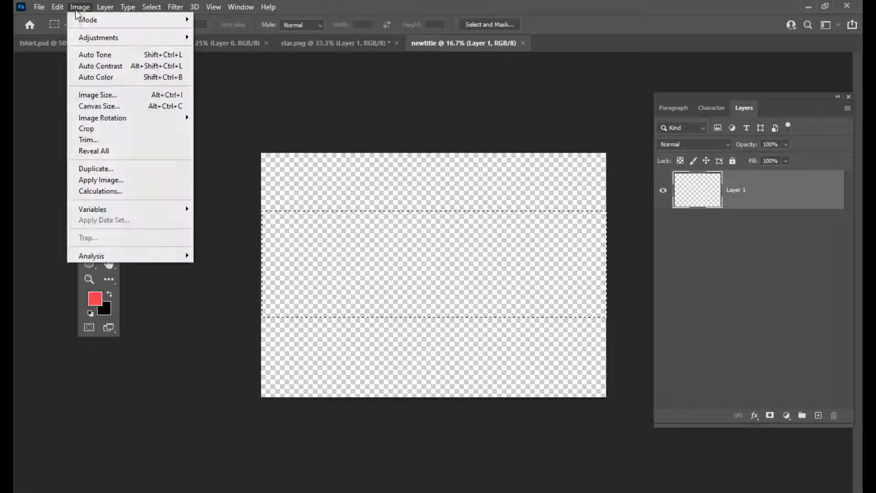
pyautogui.click(101, 129)
pyautogui.click(471, 247)
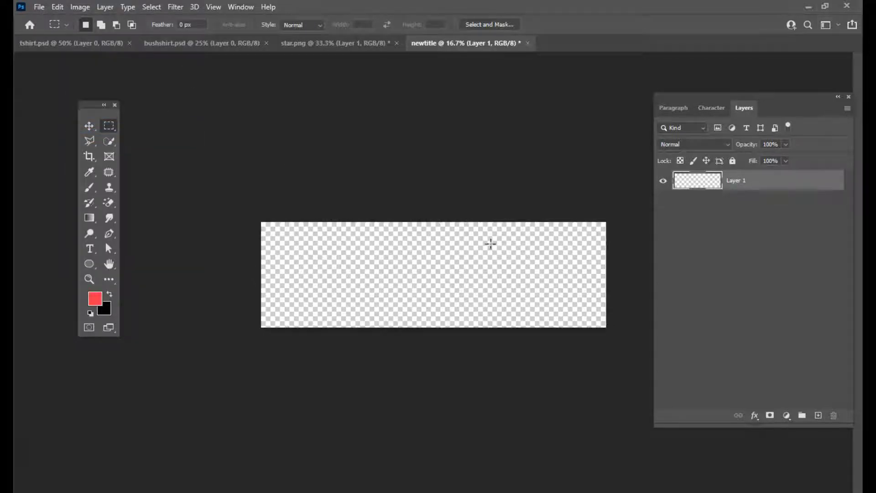
# Step: Place title.psd from the Desktop as a linked file in newtitle, enlarge it from its centre to about 141%, and commit
pyautogui.hotkey('ctrl', '+')
pyautogui.hotkey('ctrl', '+')
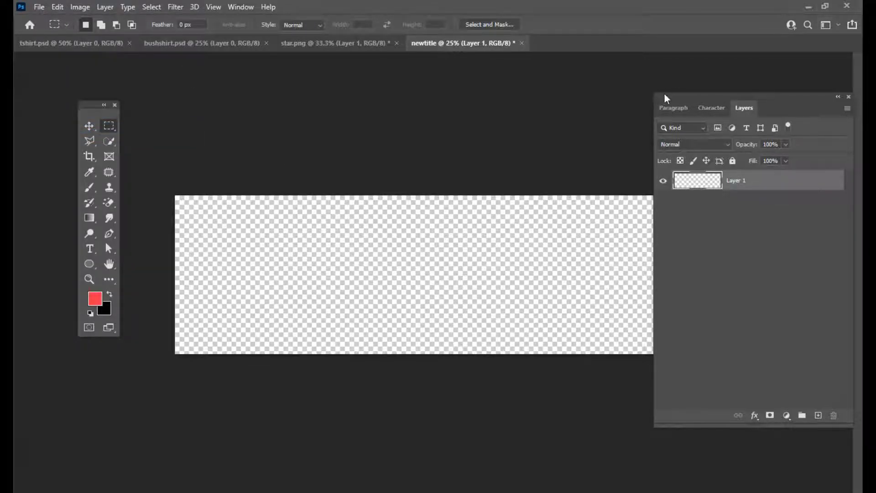
pyautogui.moveTo(665, 97); pyautogui.dragTo(742, 112)
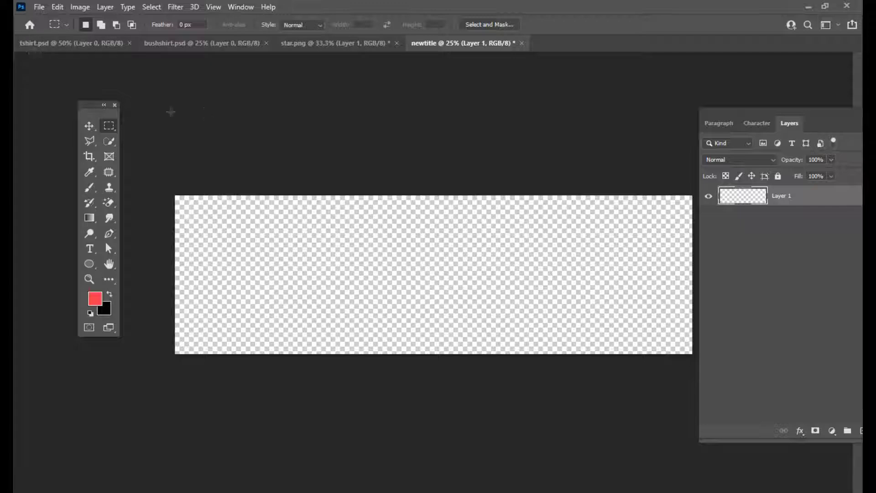
pyautogui.click(38, 6)
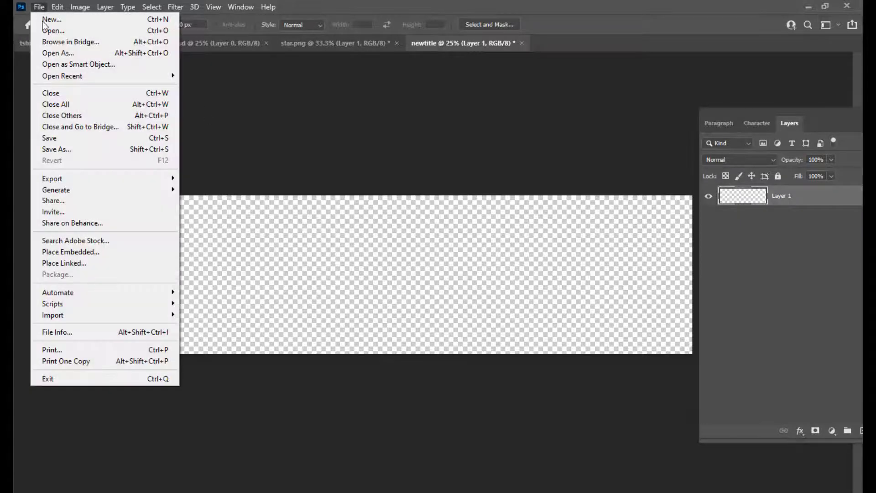
pyautogui.click(81, 267)
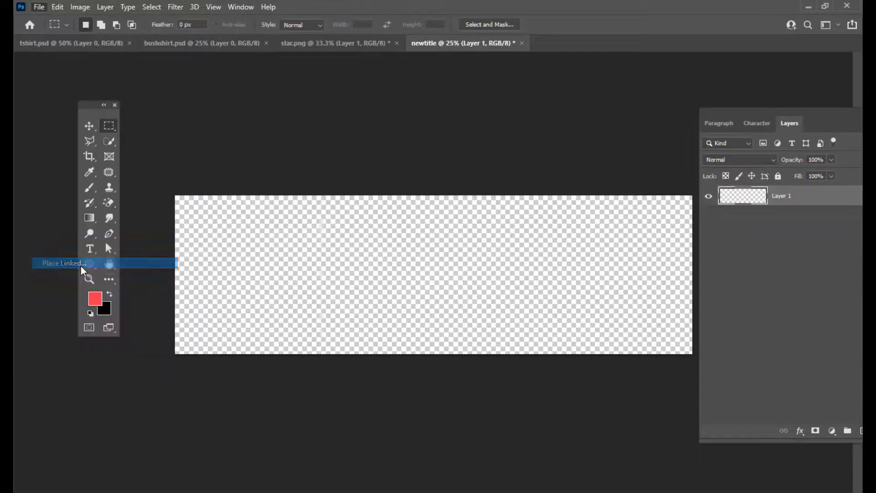
pyautogui.click(586, 146)
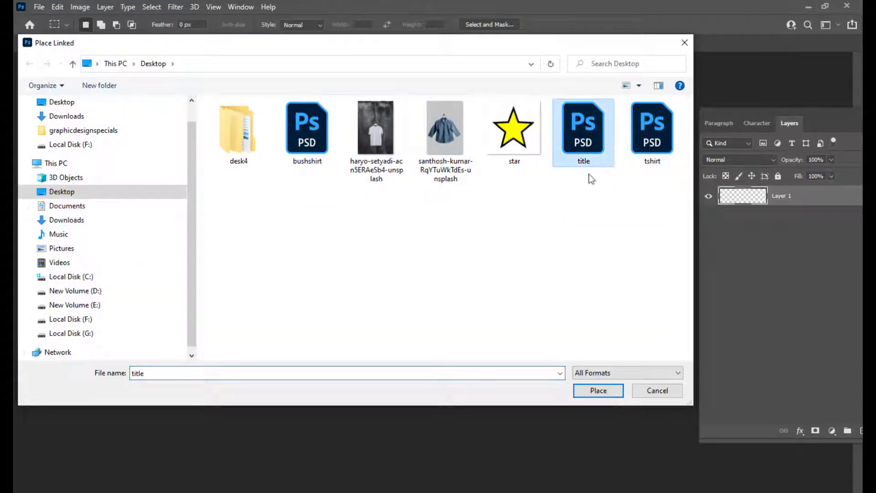
pyautogui.moveTo(509, 42); pyautogui.dragTo(529, 117)
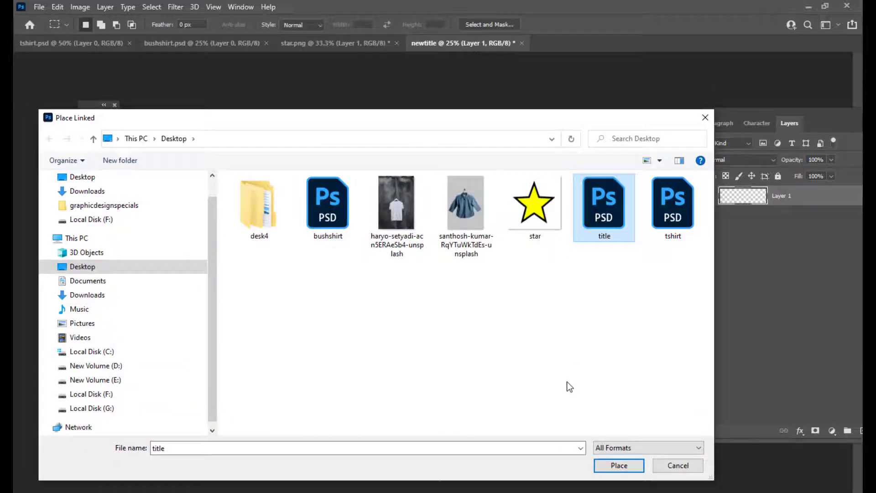
pyautogui.click(616, 467)
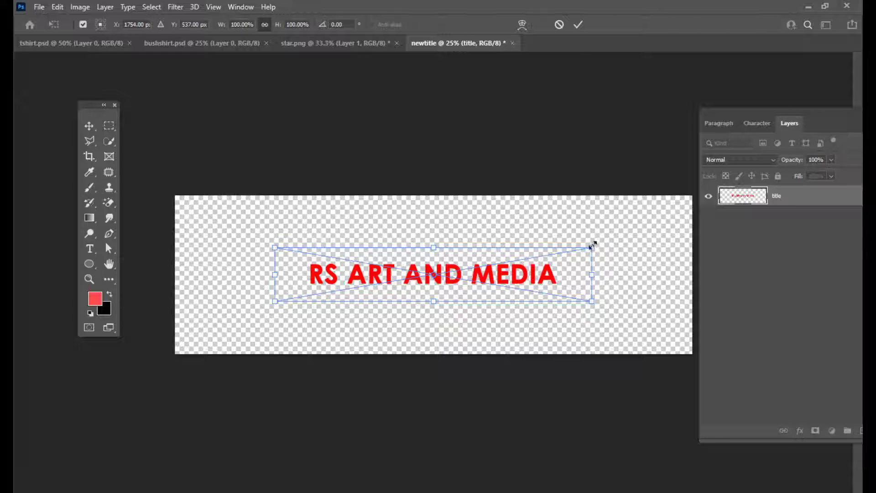
pyautogui.moveTo(593, 245); pyautogui.dragTo(655, 222)
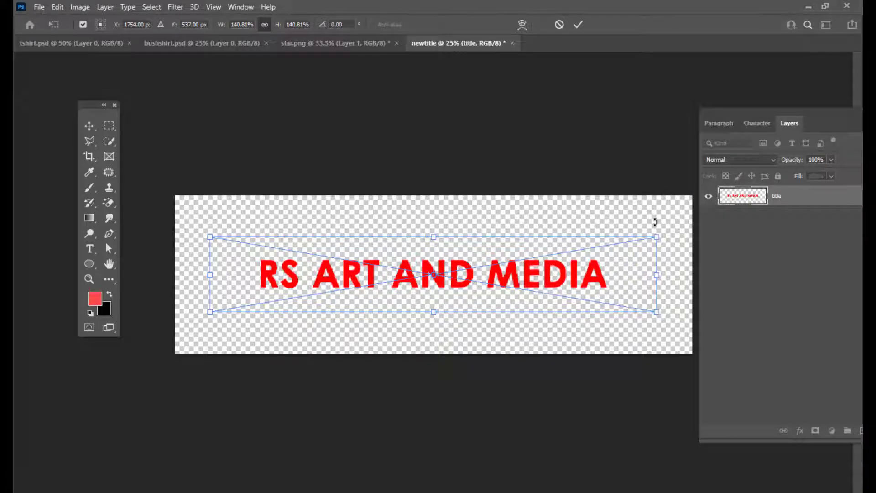
pyautogui.press('Return')
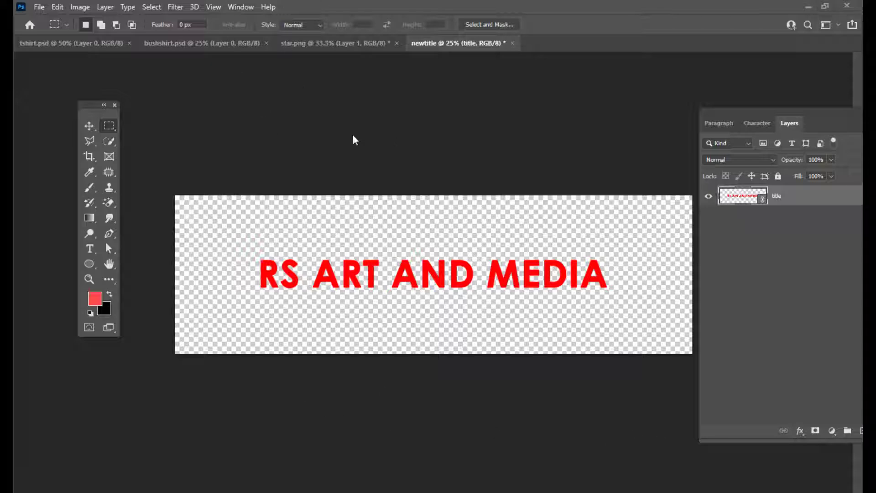
# Step: Activate the Move tool and float the newtitle document in its own window over the tshirt.psd document
pyautogui.click(88, 125)
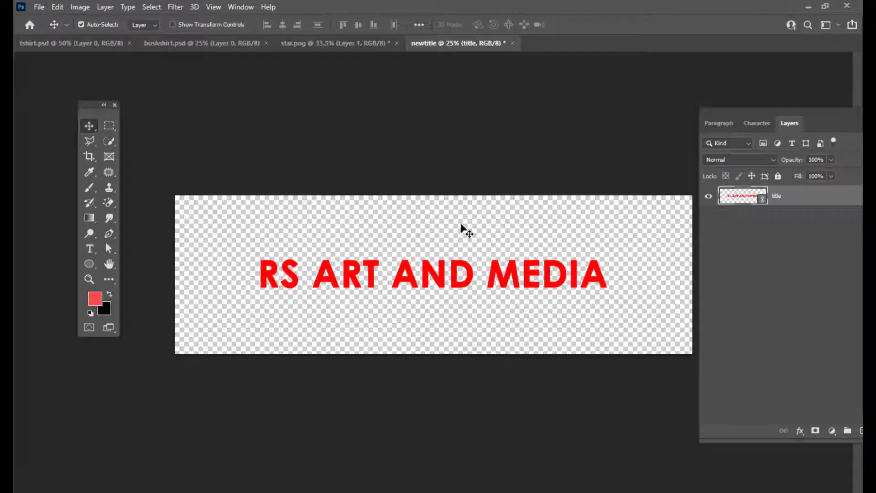
pyautogui.click(311, 44)
pyautogui.click(181, 42)
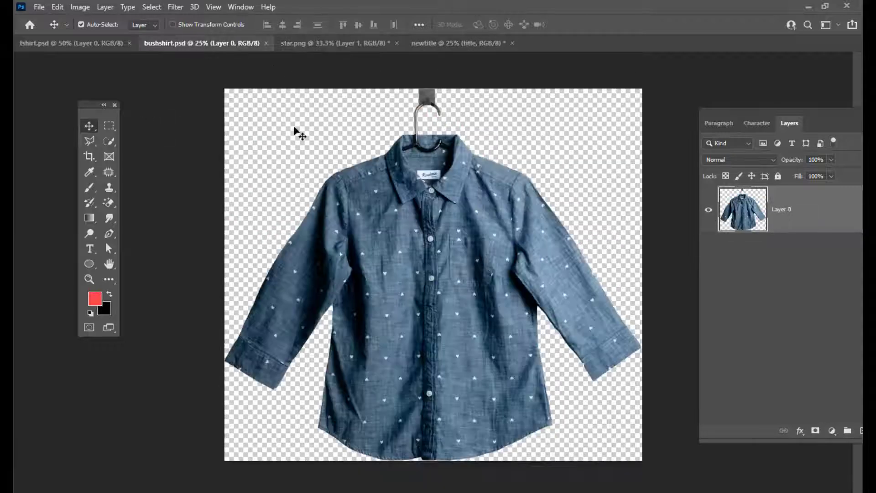
pyautogui.click(68, 43)
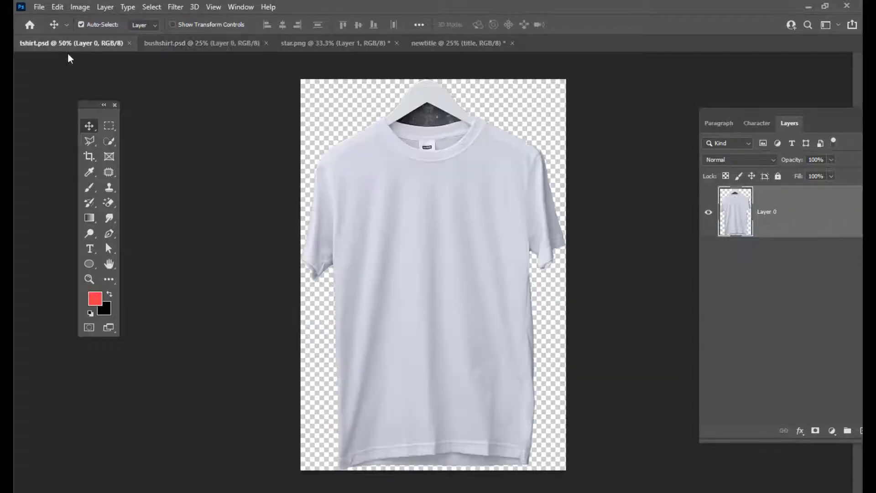
pyautogui.click(444, 43)
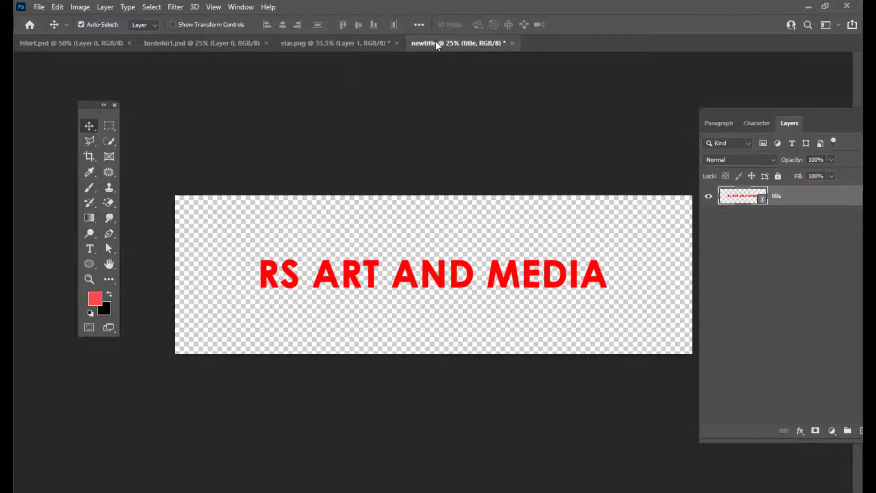
pyautogui.moveTo(435, 43); pyautogui.dragTo(302, 121)
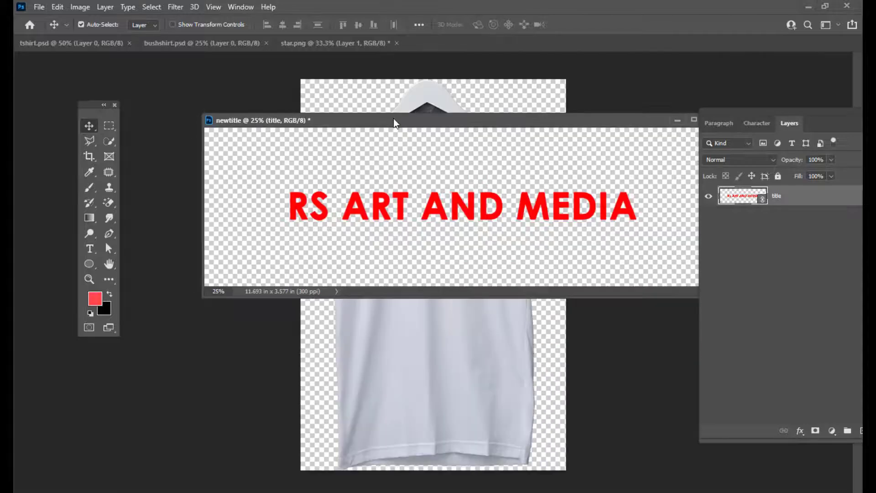
# Step: Position the floating newtitle window over the lower part of the T-shirt and bring the Layers panel fully into view
pyautogui.moveTo(394, 119); pyautogui.dragTo(304, 236)
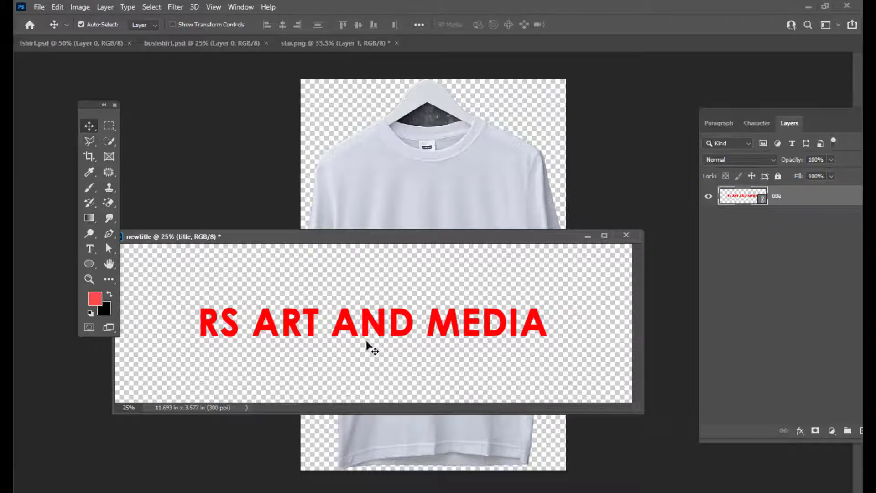
pyautogui.moveTo(397, 242)
pyautogui.mouseDown()
pyautogui.moveTo(407, 250)
pyautogui.moveTo(400, 238)
pyautogui.mouseUp()
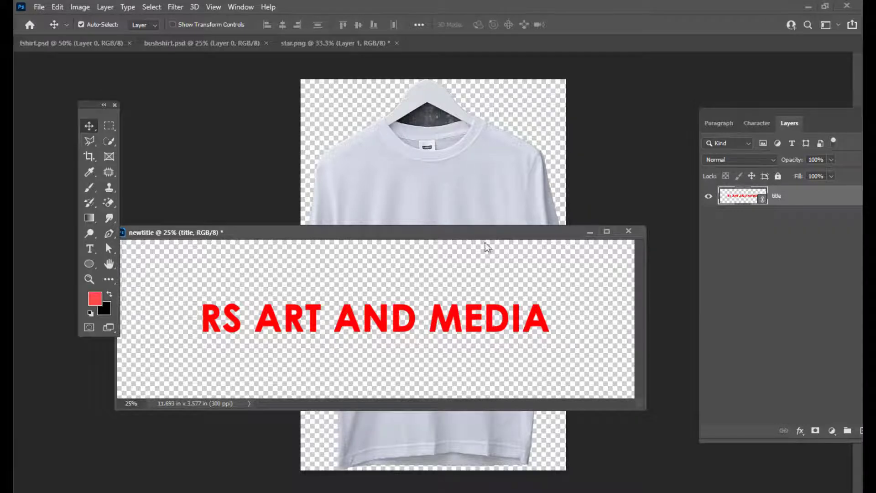
pyautogui.click(338, 414)
pyautogui.moveTo(381, 235); pyautogui.dragTo(372, 257)
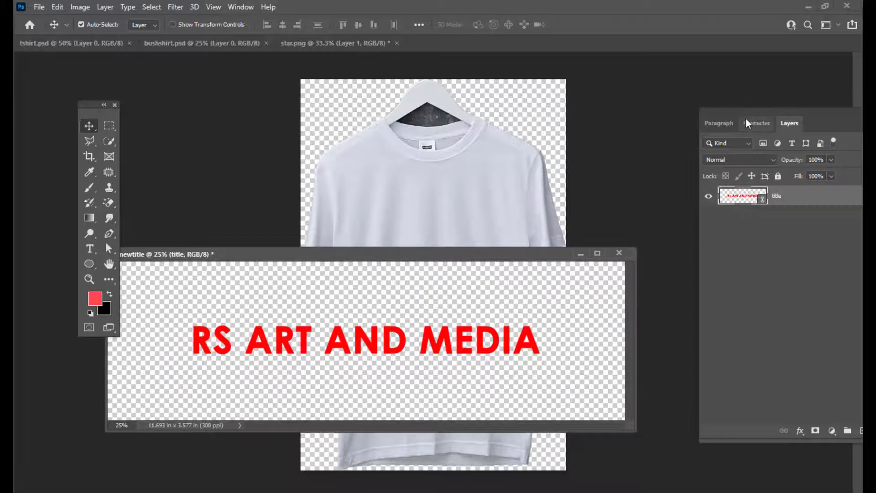
pyautogui.moveTo(746, 117); pyautogui.dragTo(686, 127)
pyautogui.moveTo(479, 247); pyautogui.dragTo(439, 249)
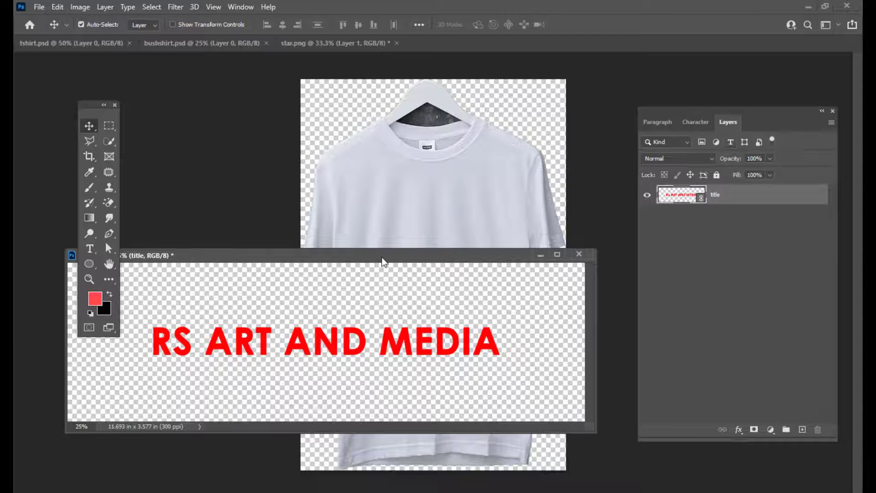
pyautogui.moveTo(383, 259); pyautogui.dragTo(413, 263)
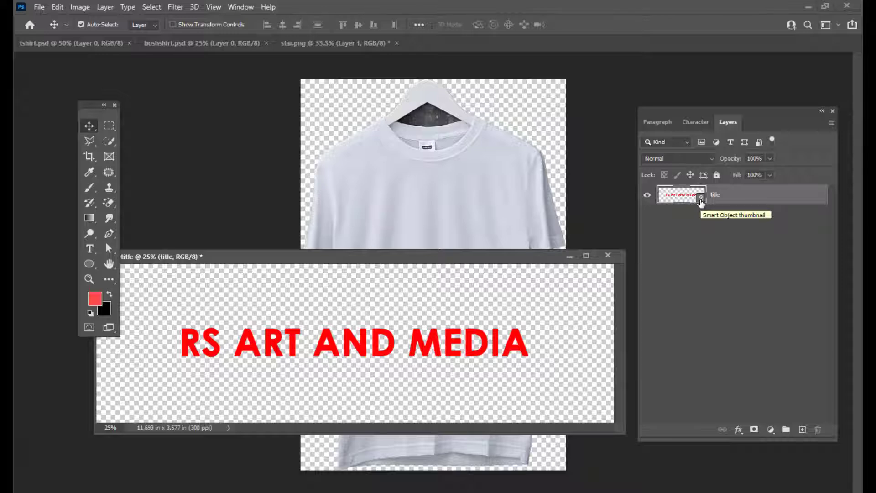
pyautogui.moveTo(723, 107); pyautogui.dragTo(725, 109)
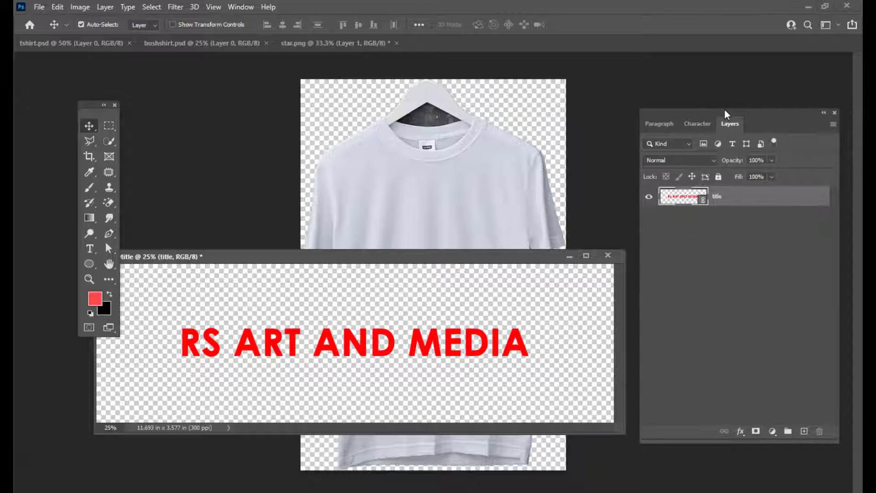
# Step: Open the title layer's linked source file, title.psd, compare it with newtitle, and return to the newtitle document
pyautogui.doubleClick(703, 201)
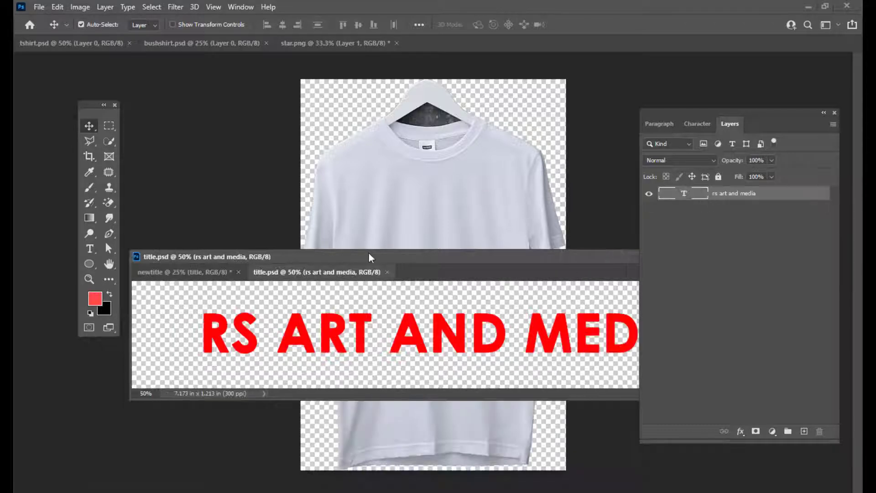
pyautogui.moveTo(369, 253); pyautogui.dragTo(354, 291)
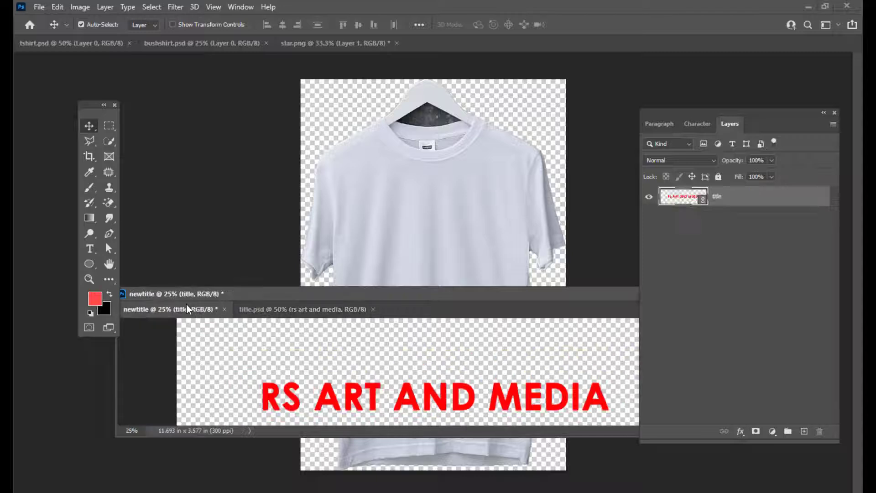
pyautogui.click(186, 306)
pyautogui.click(281, 310)
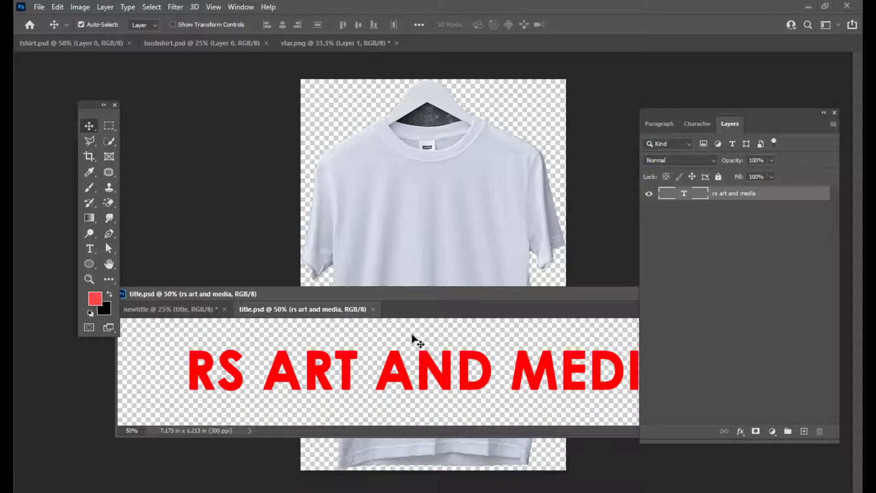
pyautogui.moveTo(458, 288); pyautogui.dragTo(454, 305)
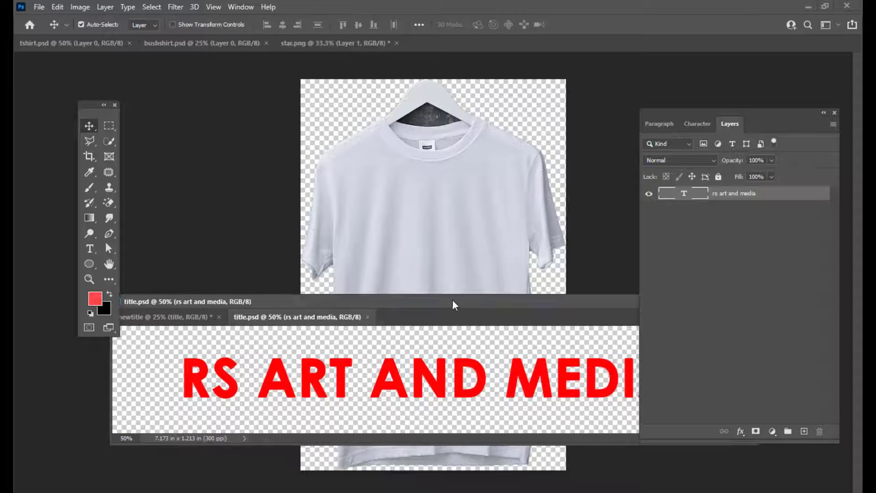
pyautogui.click(159, 316)
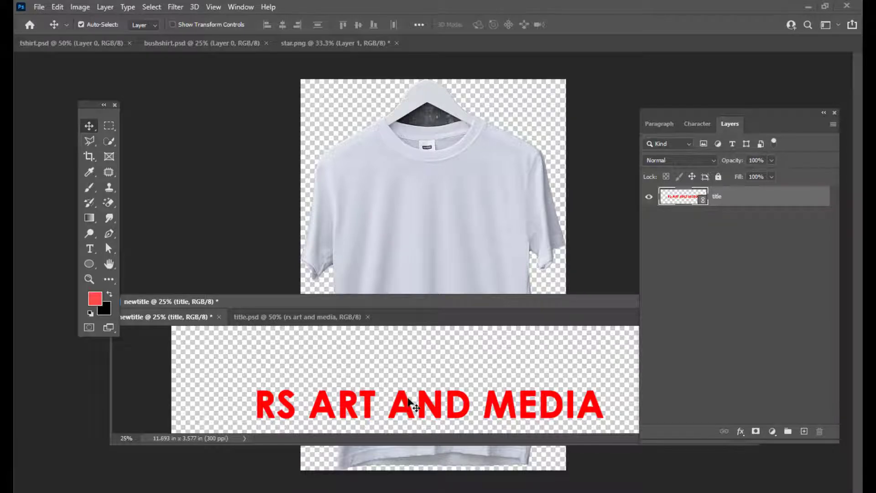
# Step: Copy the linked title layer from newtitle into tshirt.psd, scale it to about 108%, centre it on the chest, and commit
pyautogui.moveTo(409, 403); pyautogui.dragTo(383, 222)
pyautogui.hotkey('ctrl', 't')
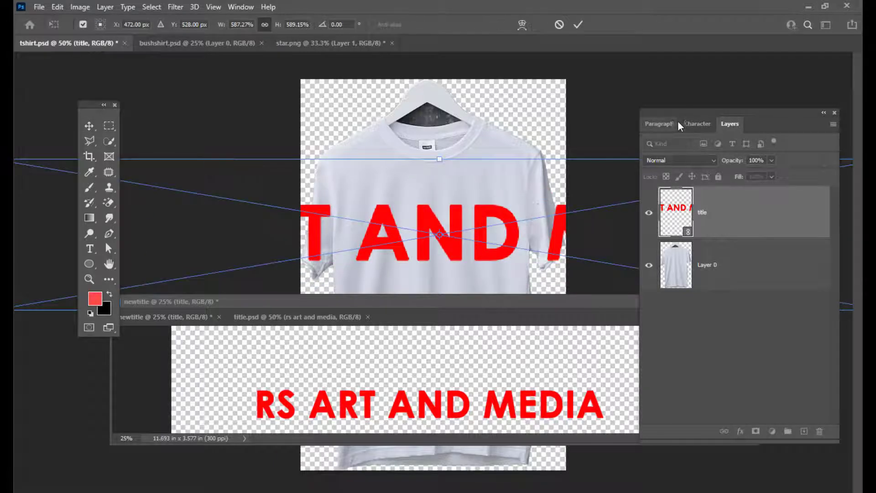
pyautogui.moveTo(678, 120); pyautogui.dragTo(742, 114)
pyautogui.moveTo(508, 219); pyautogui.dragTo(267, 209)
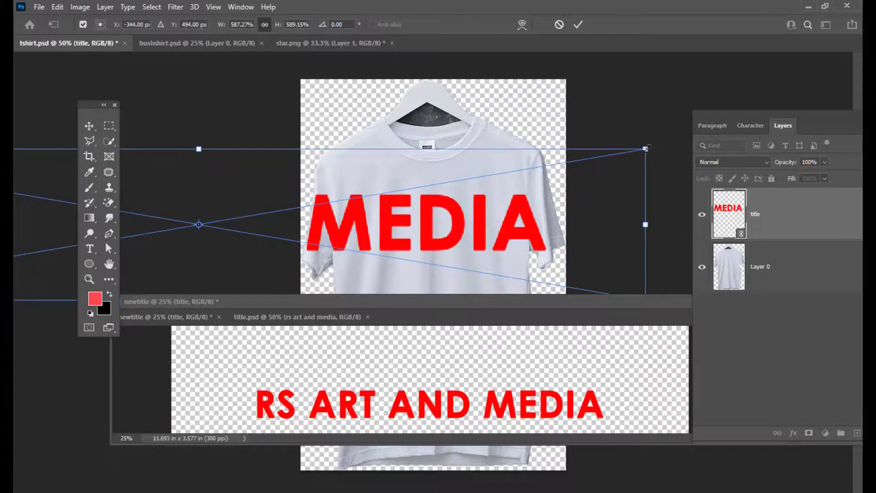
pyautogui.moveTo(645, 149); pyautogui.dragTo(368, 196)
pyautogui.moveTo(333, 223); pyautogui.dragTo(565, 189)
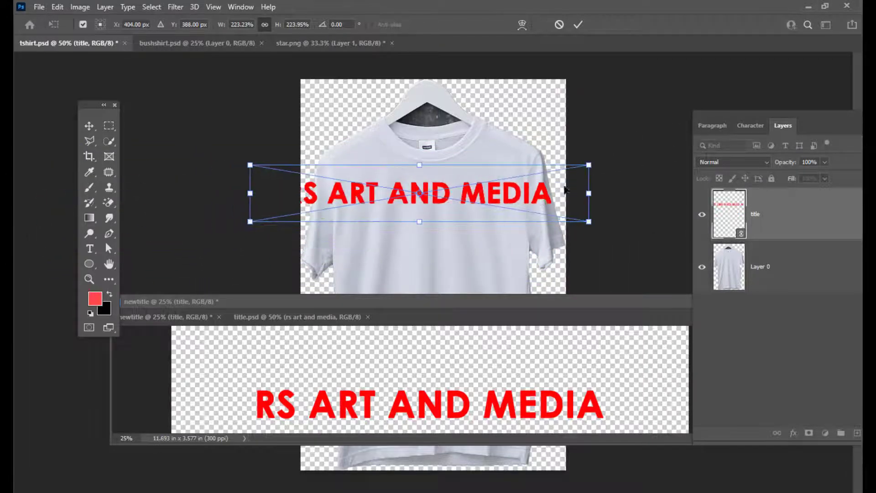
pyautogui.moveTo(589, 159); pyautogui.dragTo(515, 201)
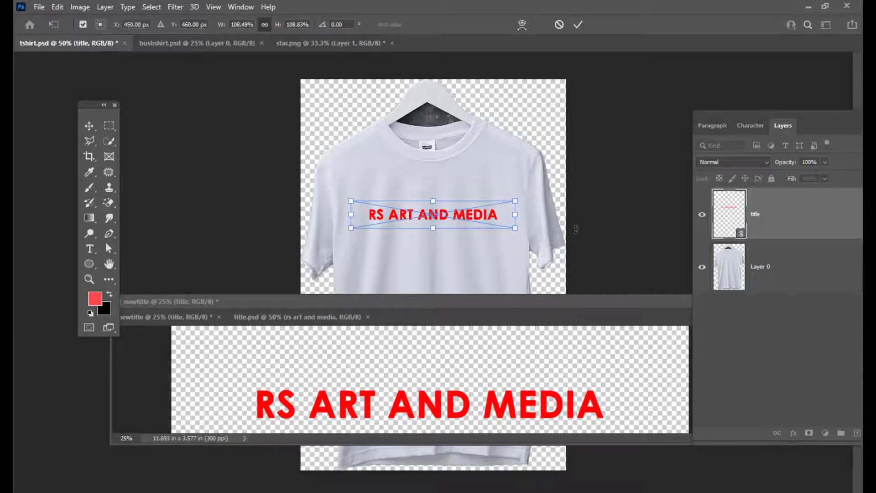
pyautogui.press('Return')
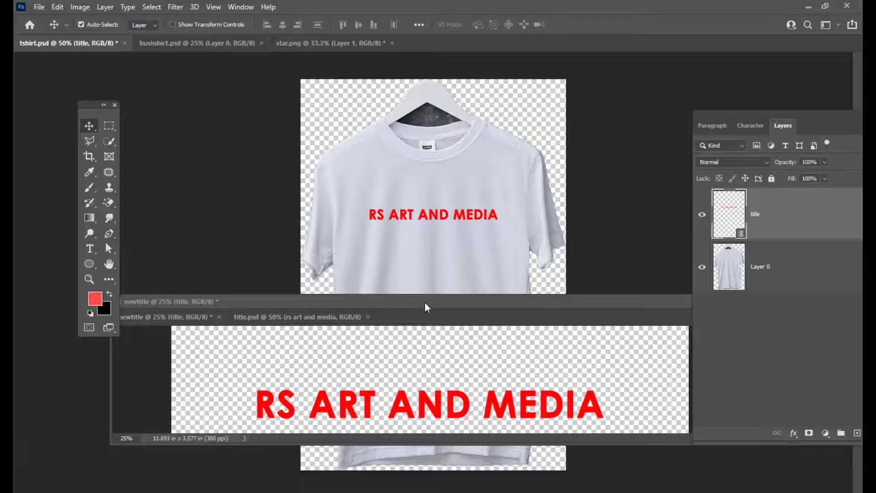
# Step: Copy the linked title layer from newtitle into bushshirt.psd, shrink it to fit beside the button placket at chest height, and commit
pyautogui.moveTo(425, 302); pyautogui.dragTo(429, 289)
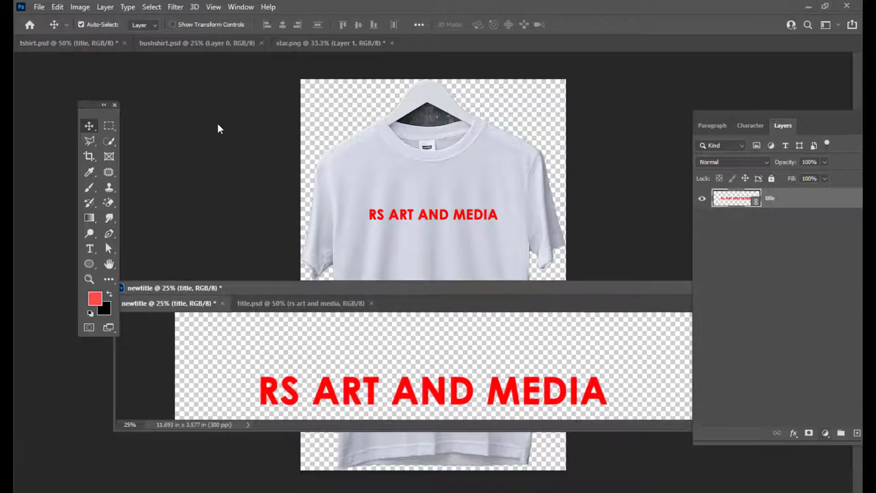
pyautogui.click(205, 43)
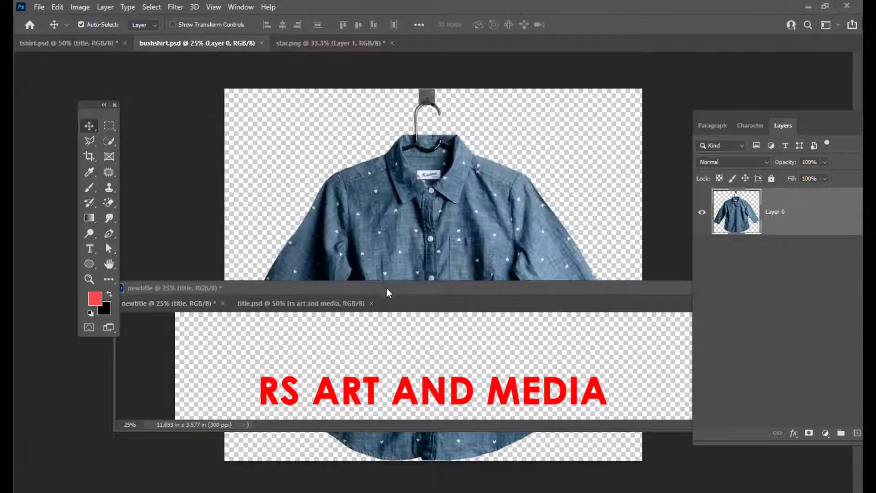
pyautogui.moveTo(386, 292); pyautogui.dragTo(358, 319)
pyautogui.moveTo(425, 418); pyautogui.dragTo(445, 251)
pyautogui.moveTo(563, 236); pyautogui.dragTo(573, 239)
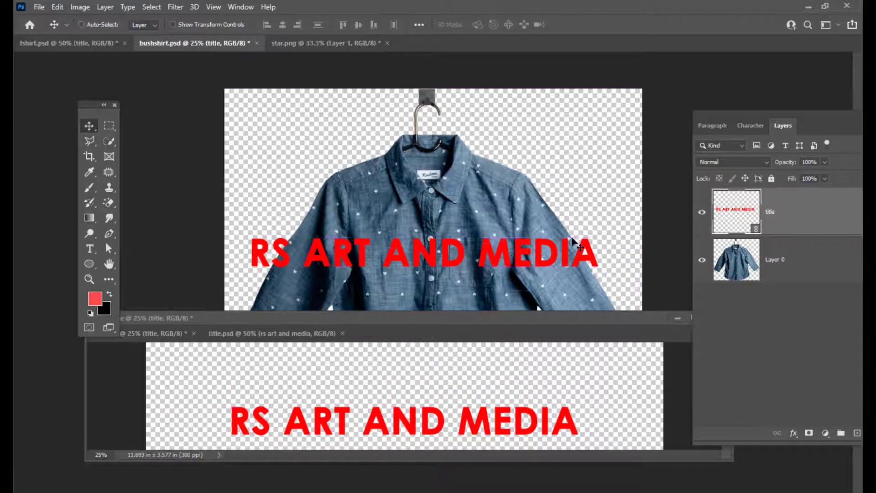
pyautogui.hotkey('ctrl', 't')
pyautogui.moveTo(651, 213); pyautogui.dragTo(491, 234)
pyautogui.moveTo(439, 255); pyautogui.dragTo(422, 229)
pyautogui.press('Return')
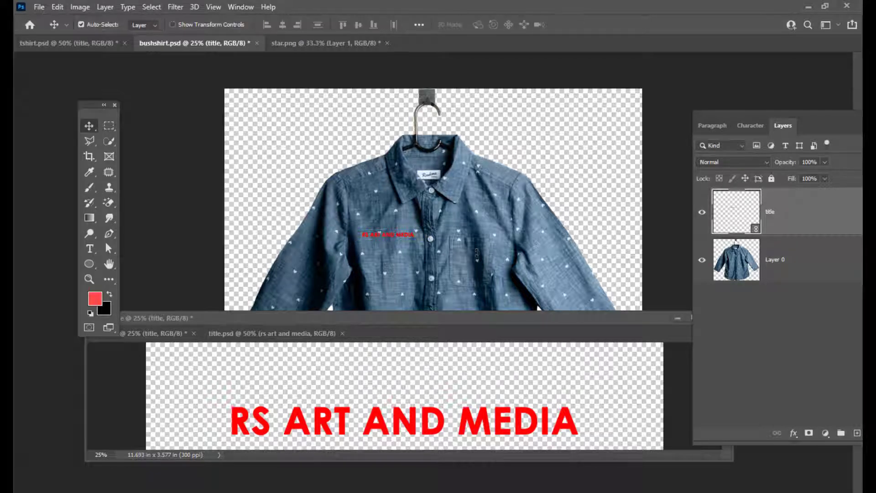
# Step: Bring tshirt.psd back behind the floating newtitle window and heighten that window to show the entire title canvas
pyautogui.moveTo(399, 316); pyautogui.dragTo(408, 299)
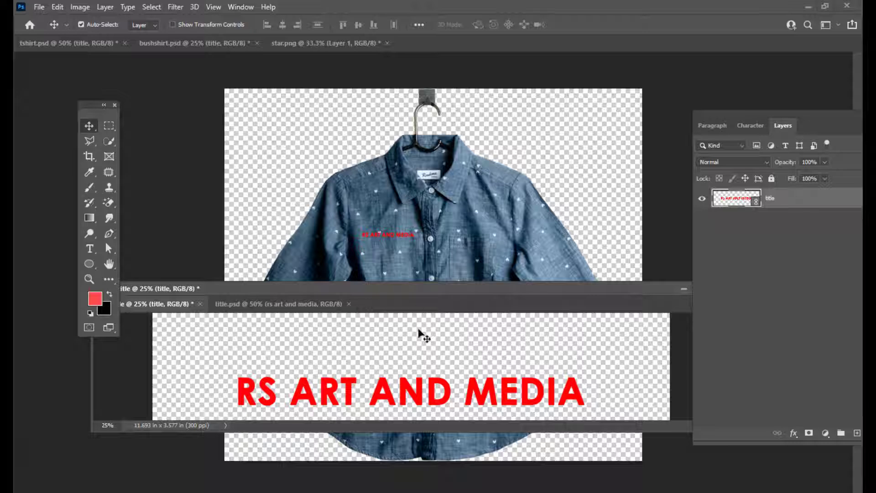
pyautogui.click(187, 44)
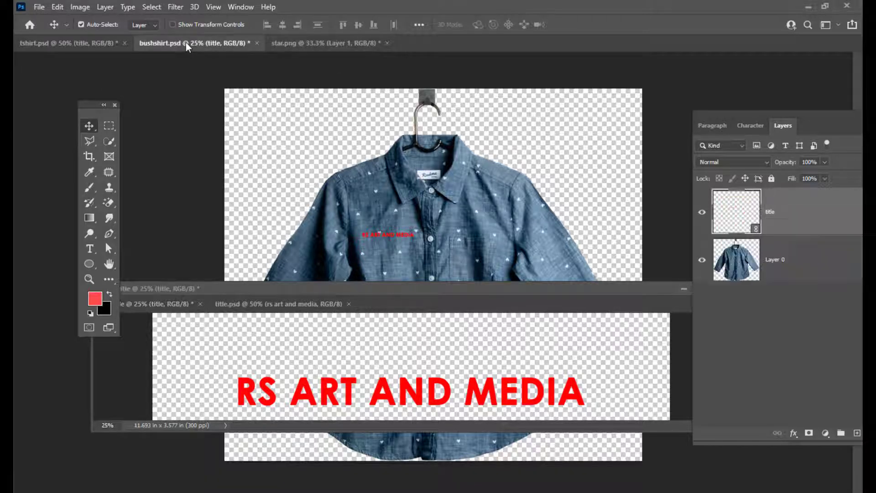
pyautogui.click(59, 45)
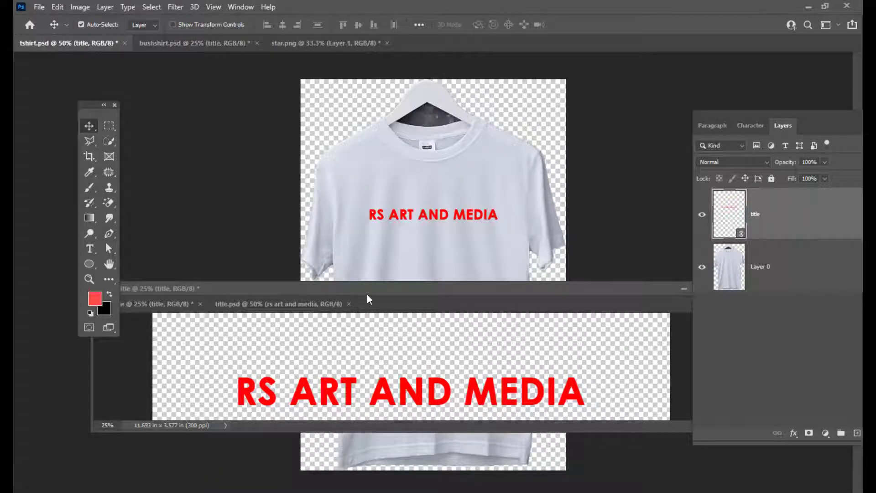
pyautogui.moveTo(404, 289); pyautogui.dragTo(362, 251)
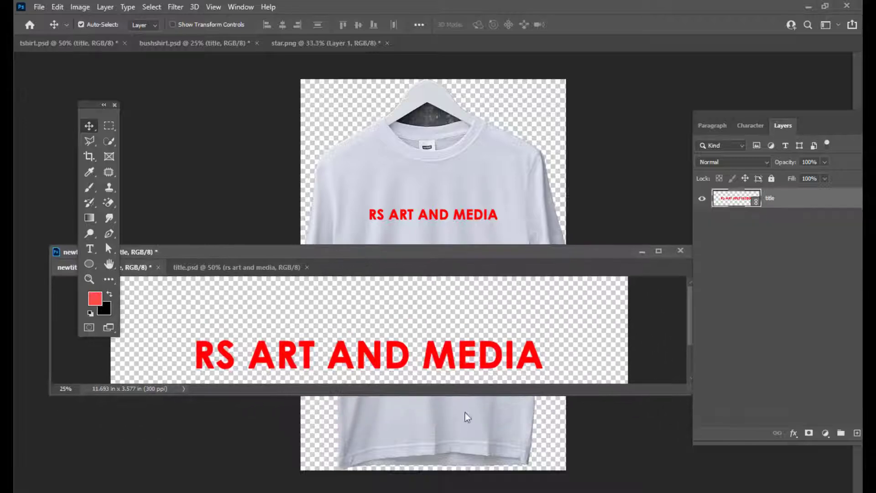
pyautogui.moveTo(461, 394); pyautogui.dragTo(464, 434)
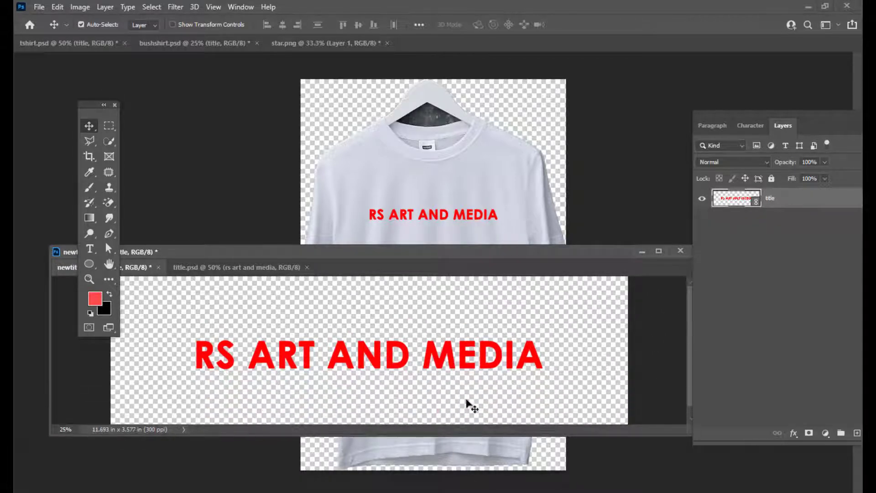
pyautogui.moveTo(440, 253); pyautogui.dragTo(453, 279)
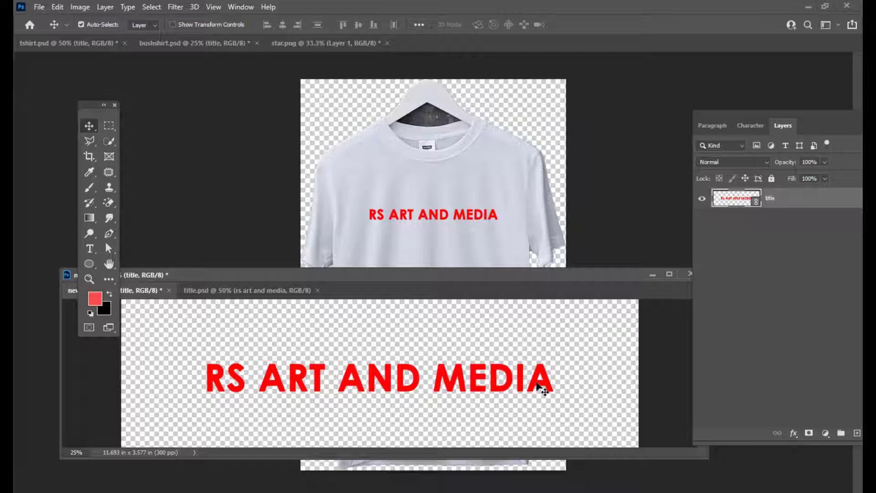
# Step: Move the Layers panel fully into view and lower the newtitle window beneath the title on the T-shirt
pyautogui.moveTo(759, 113); pyautogui.dragTo(687, 108)
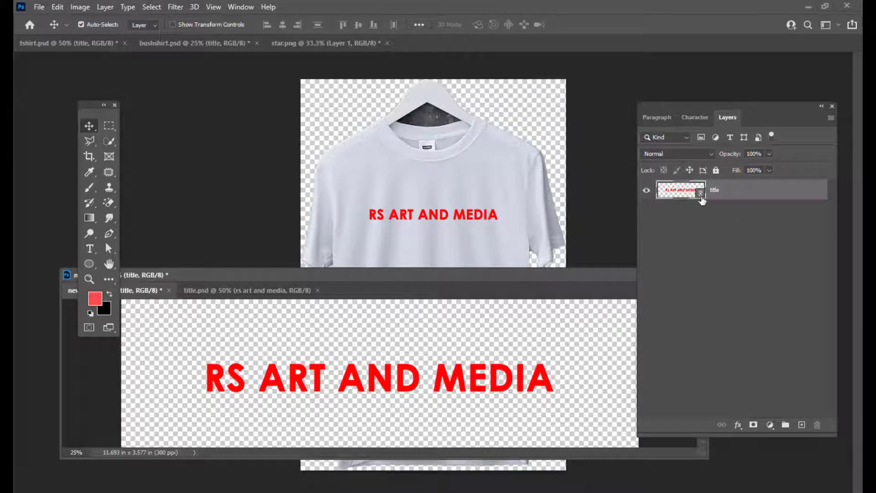
pyautogui.moveTo(682, 107); pyautogui.dragTo(688, 104)
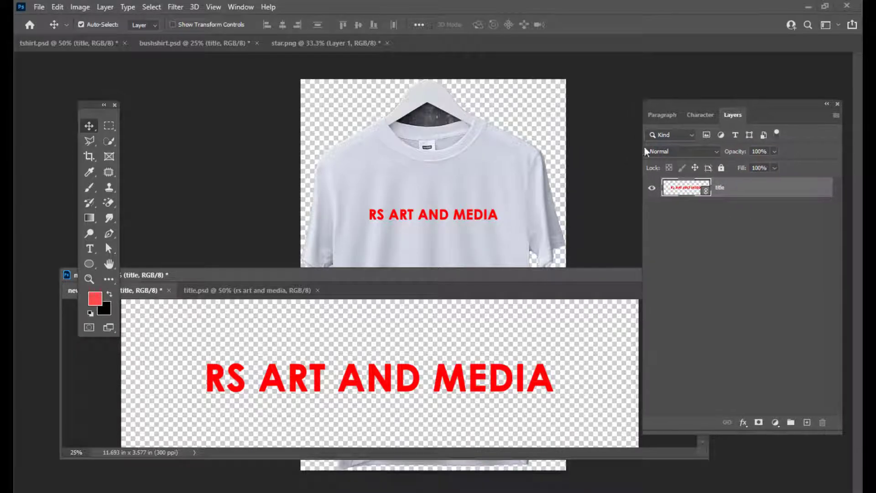
pyautogui.moveTo(457, 276); pyautogui.dragTo(472, 276)
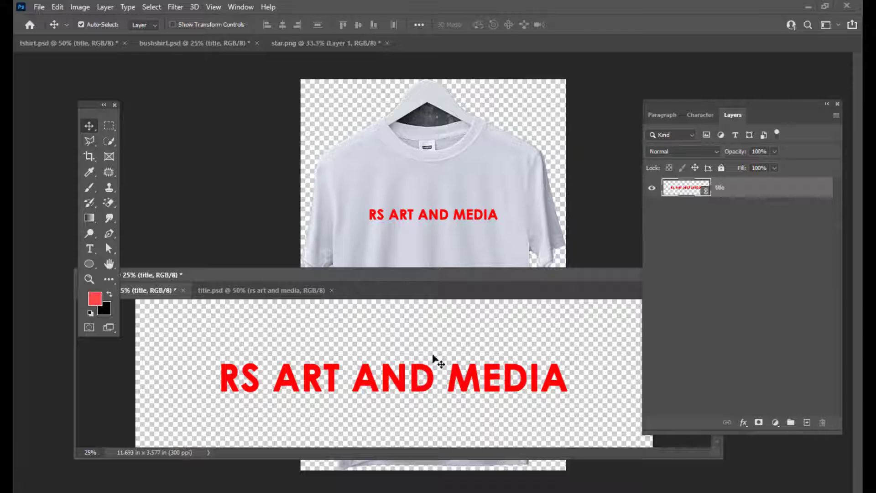
pyautogui.moveTo(416, 273); pyautogui.dragTo(417, 287)
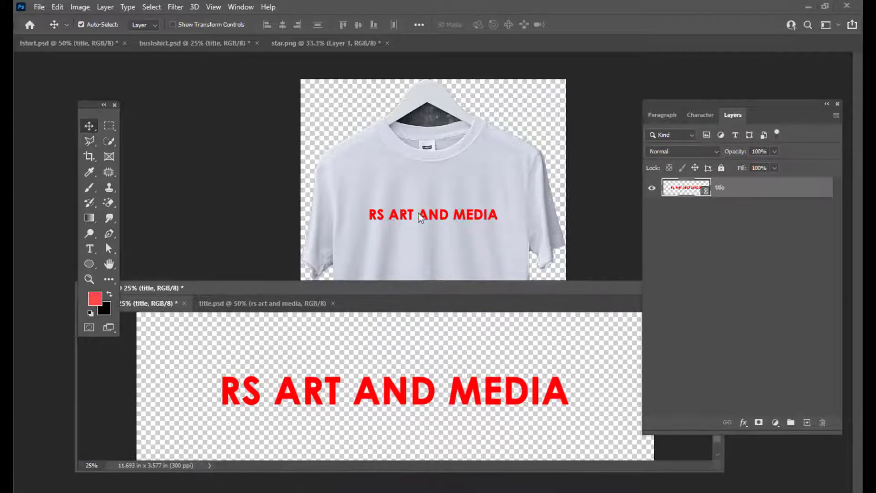
# Step: View the placed title in bushshirt.psd and return to tshirt.psd with the newtitle window active
pyautogui.click(184, 44)
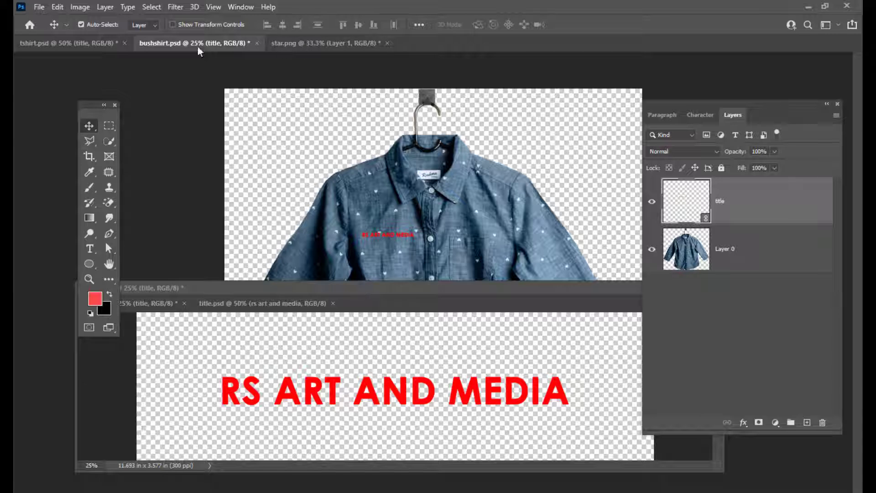
pyautogui.click(62, 44)
pyautogui.moveTo(419, 290); pyautogui.dragTo(432, 274)
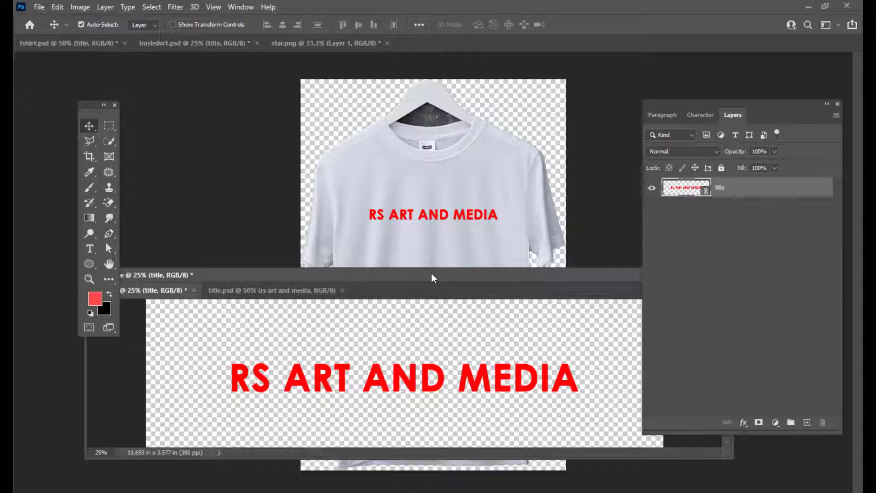
pyautogui.moveTo(435, 272); pyautogui.dragTo(415, 274)
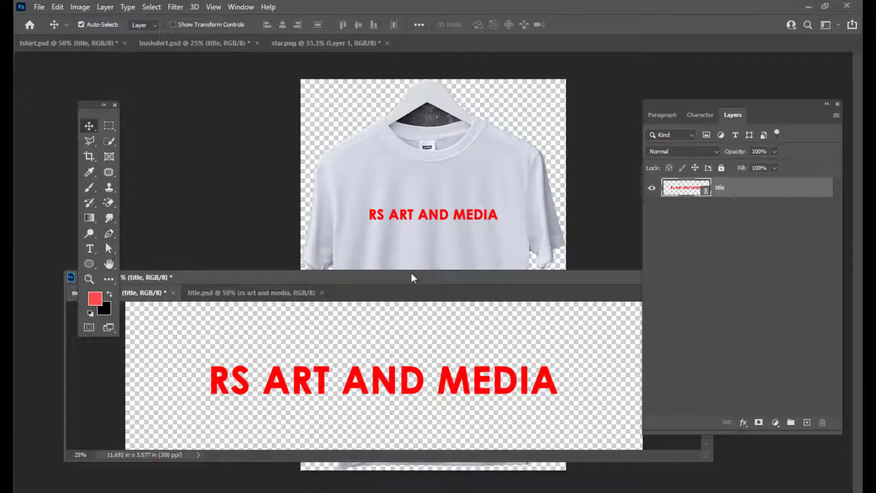
pyautogui.moveTo(406, 278); pyautogui.dragTo(419, 274)
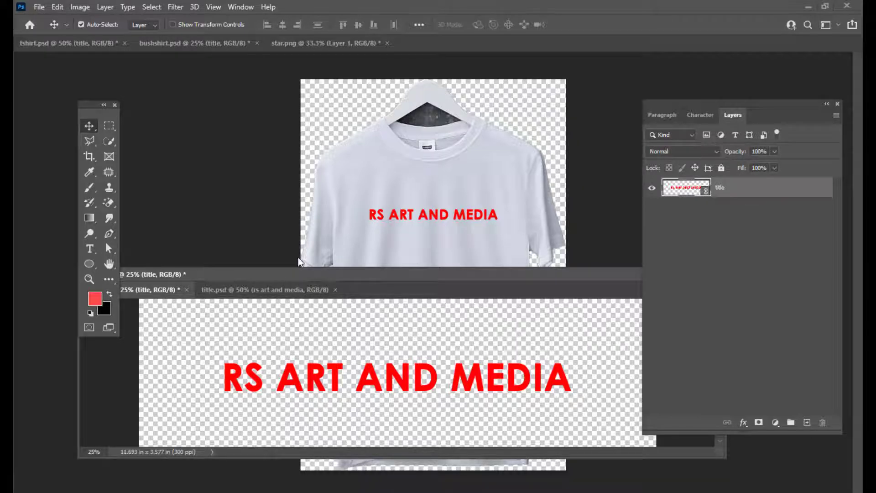
pyautogui.moveTo(313, 272); pyautogui.dragTo(322, 277)
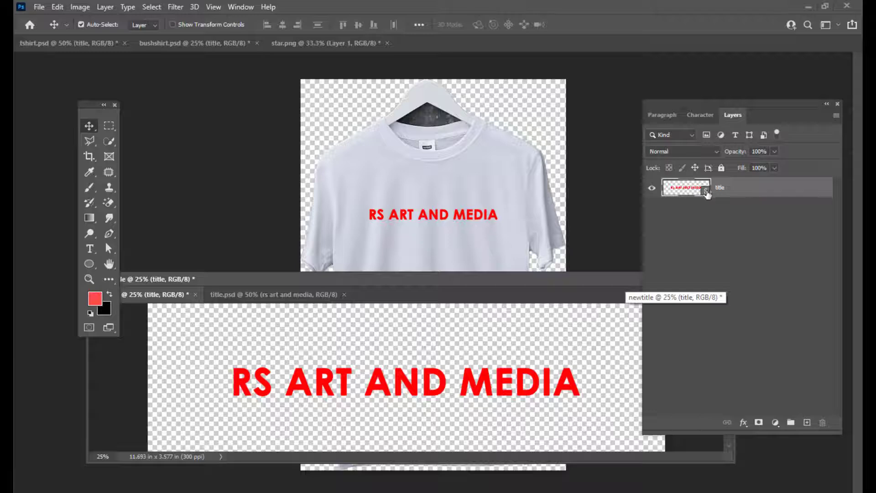
# Step: Switch the floating window to title.psd and rearrange it and the Layers panel to reveal the whole title text
pyautogui.hotkey('ctrl', 'Tab')
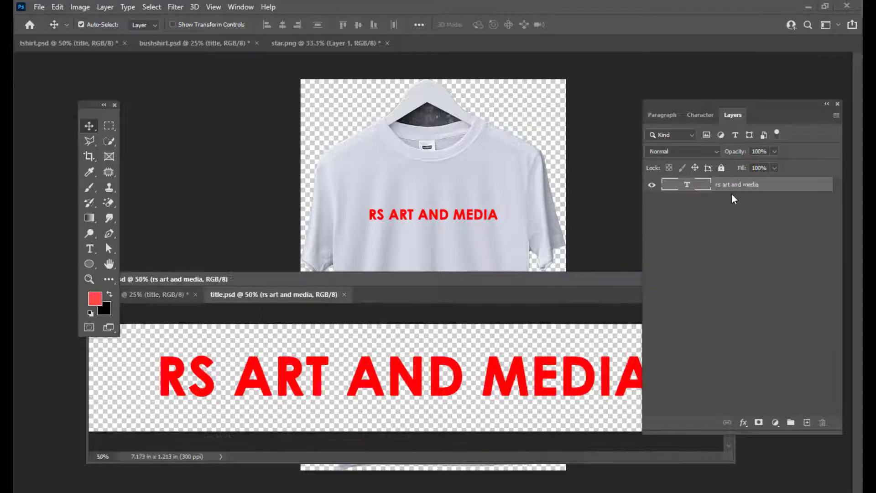
pyautogui.moveTo(347, 276); pyautogui.dragTo(394, 281)
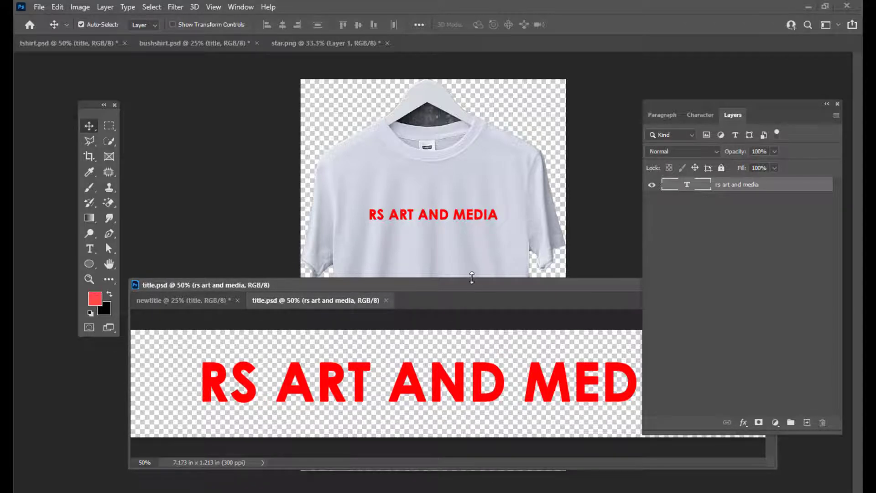
pyautogui.moveTo(468, 283); pyautogui.dragTo(393, 276)
pyautogui.moveTo(674, 104); pyautogui.dragTo(695, 104)
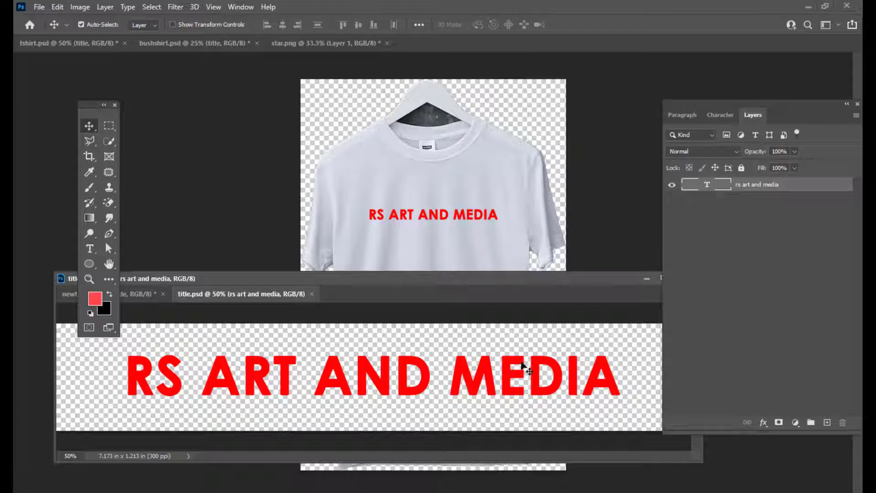
pyautogui.moveTo(707, 104); pyautogui.dragTo(701, 104)
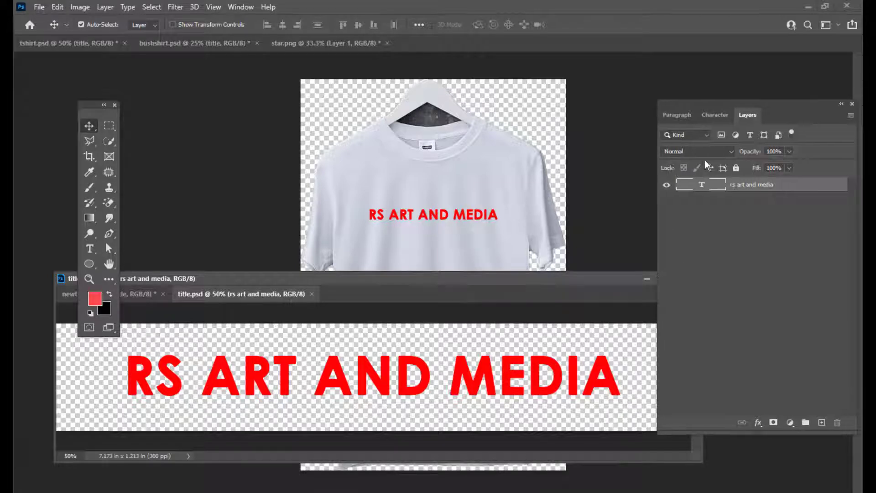
# Step: Recolour the word MEDIA in the title.psd text layer to dark green
pyautogui.doubleClick(702, 184)
pyautogui.moveTo(618, 372); pyautogui.dragTo(454, 374)
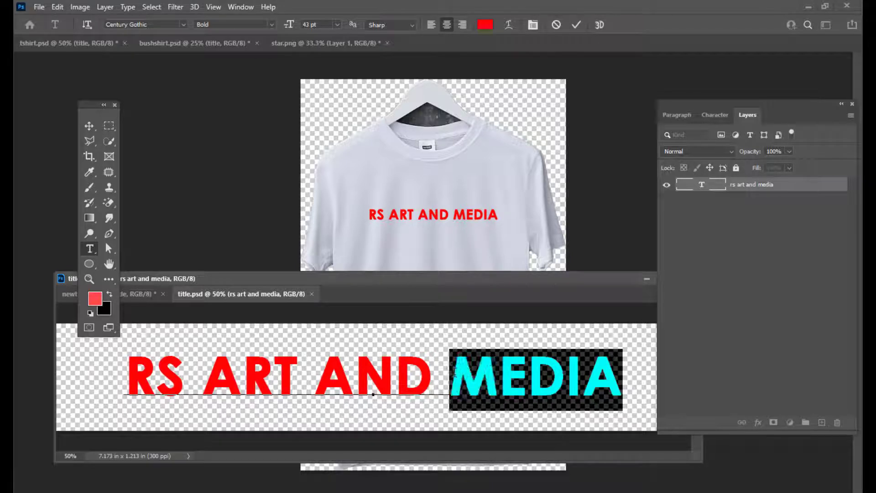
pyautogui.click(485, 25)
pyautogui.click(675, 246)
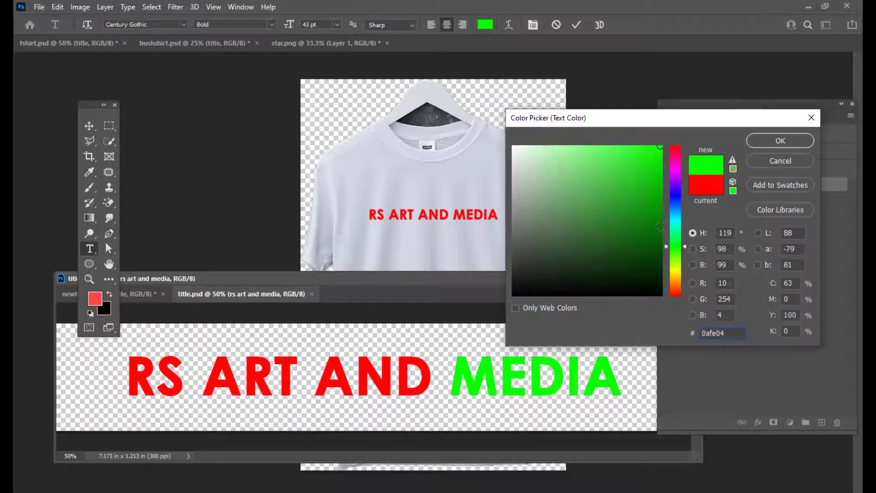
pyautogui.click(659, 226)
pyautogui.click(780, 140)
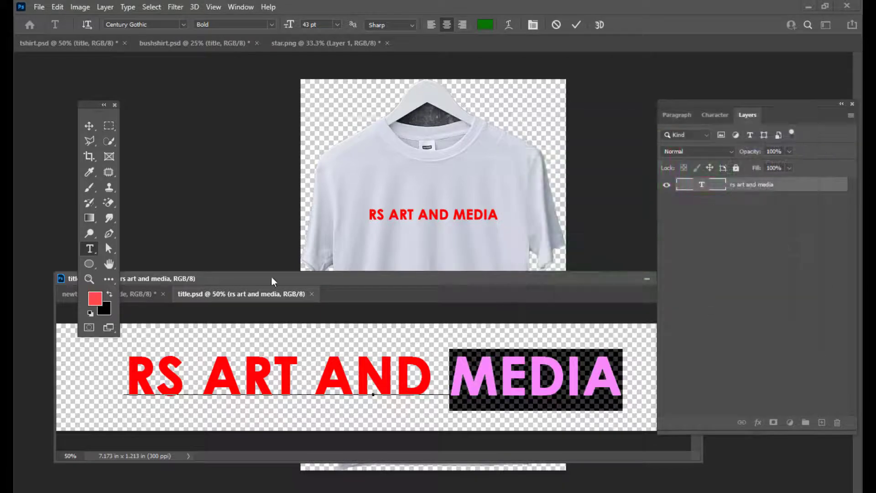
# Step: Position the title.psd window just below the title on the T-shirt and save the recoloured document
pyautogui.moveTo(301, 278); pyautogui.dragTo(323, 275)
pyautogui.click(636, 367)
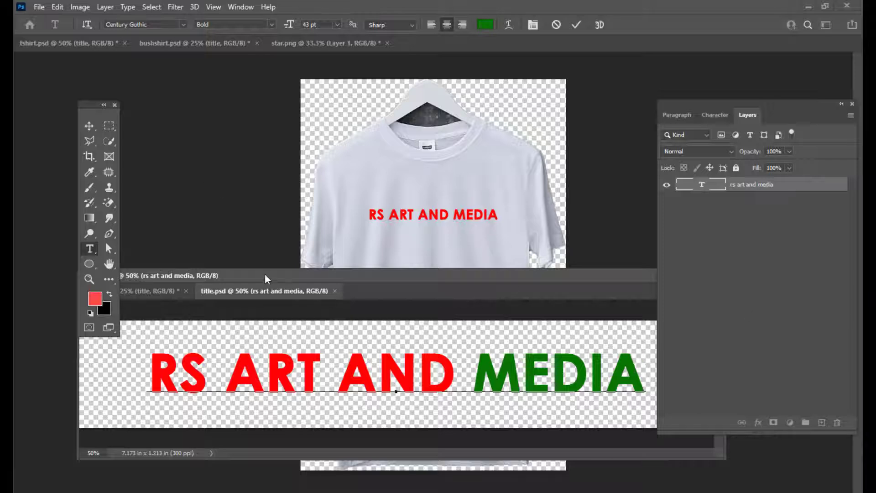
pyautogui.moveTo(265, 274)
pyautogui.mouseDown()
pyautogui.moveTo(313, 276)
pyautogui.moveTo(279, 276)
pyautogui.mouseUp()
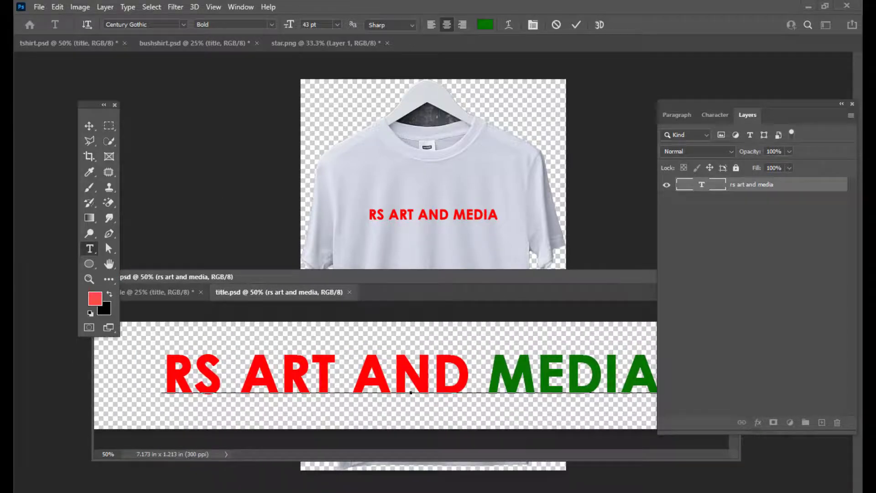
pyautogui.click(43, 7)
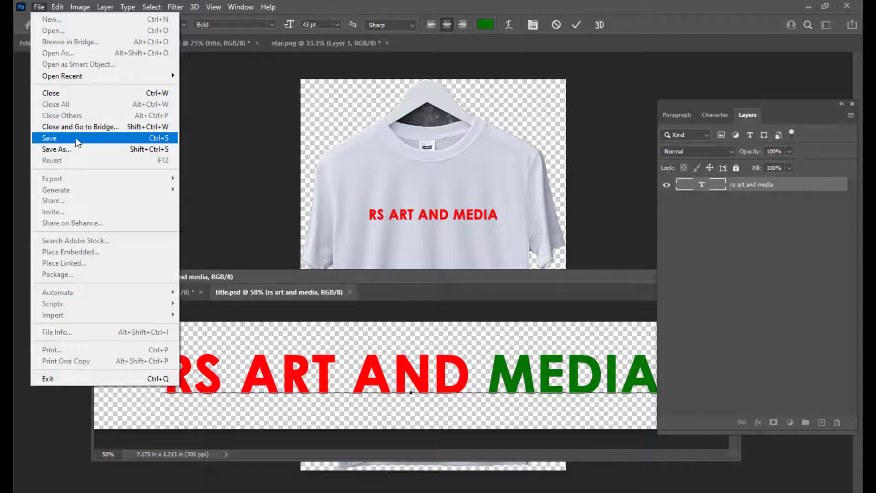
pyautogui.click(70, 137)
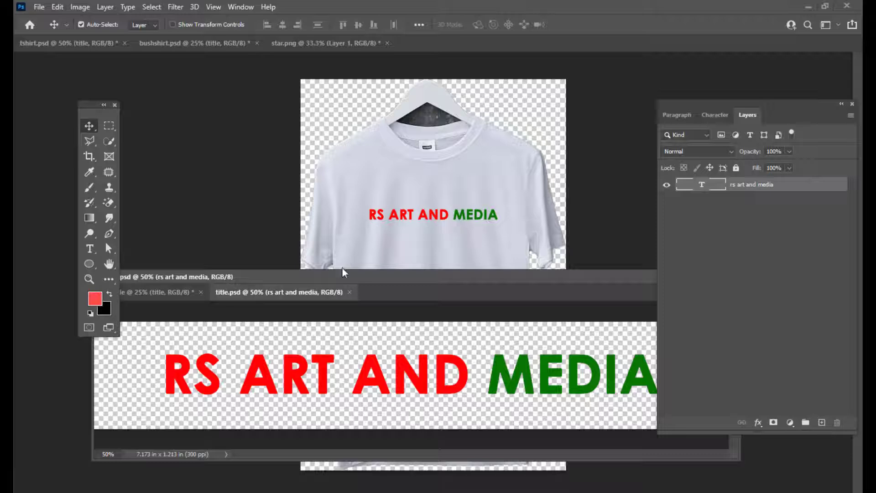
# Step: View bushshirt.psd at 50% to examine the linked title on its chest
pyautogui.click(171, 47)
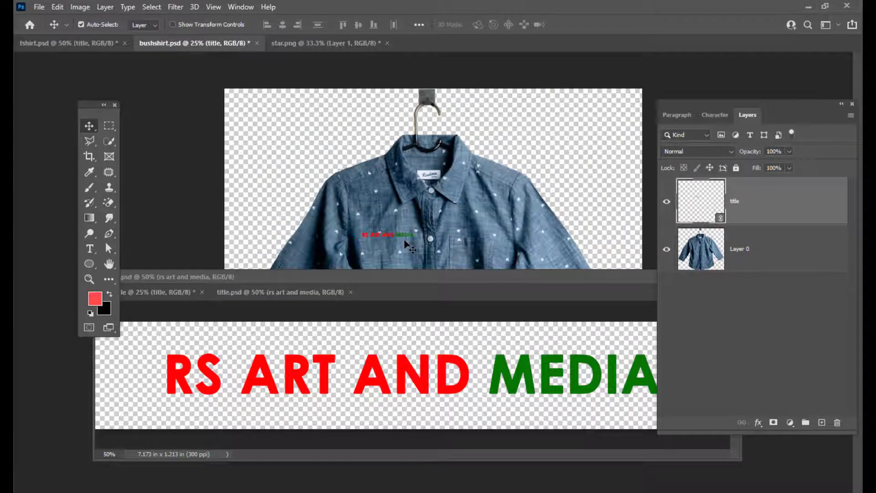
pyautogui.hotkey('ctrl', '+')
pyautogui.hotkey('ctrl', '+')
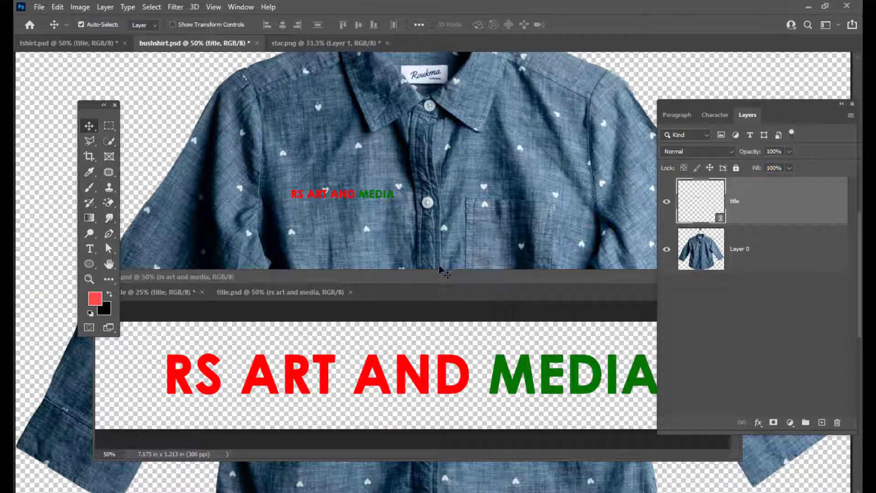
# Step: Add a thin white outside stroke to the text layer in title.psd
pyautogui.moveTo(441, 278); pyautogui.dragTo(377, 277)
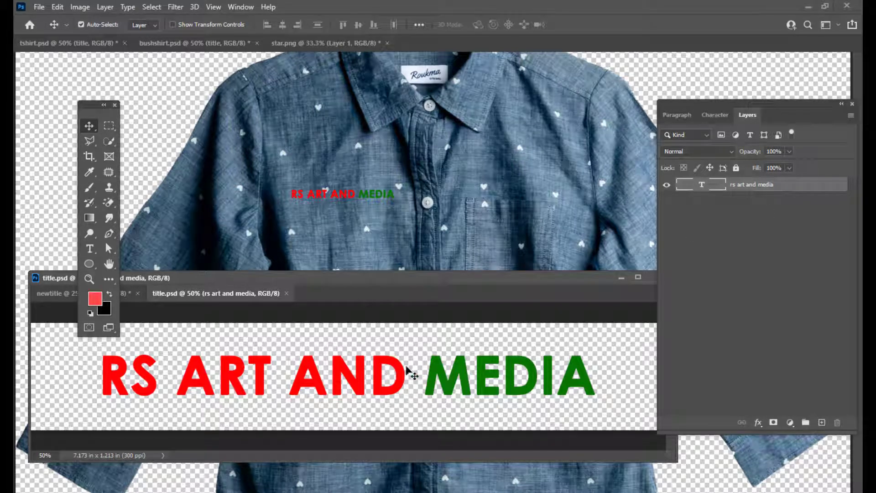
pyautogui.doubleClick(795, 187)
pyautogui.moveTo(559, 219); pyautogui.dragTo(659, 89)
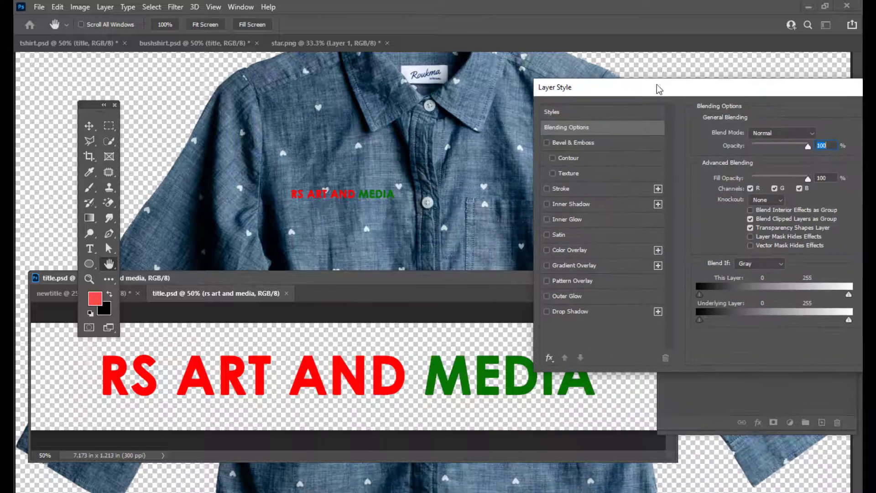
pyautogui.click(582, 188)
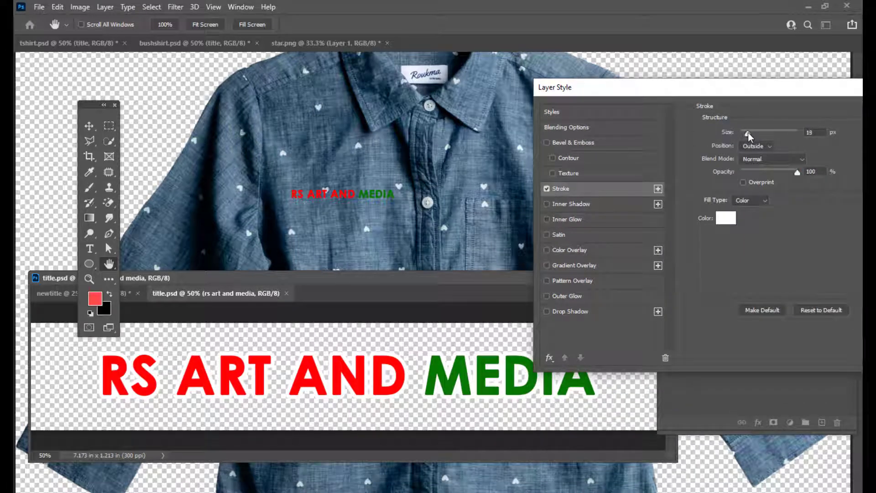
pyautogui.moveTo(748, 132); pyautogui.dragTo(746, 133)
# Step: Add a black drop shadow to the title text with distance 22 px and size 16 px, and apply the layer style
pyautogui.click(547, 312)
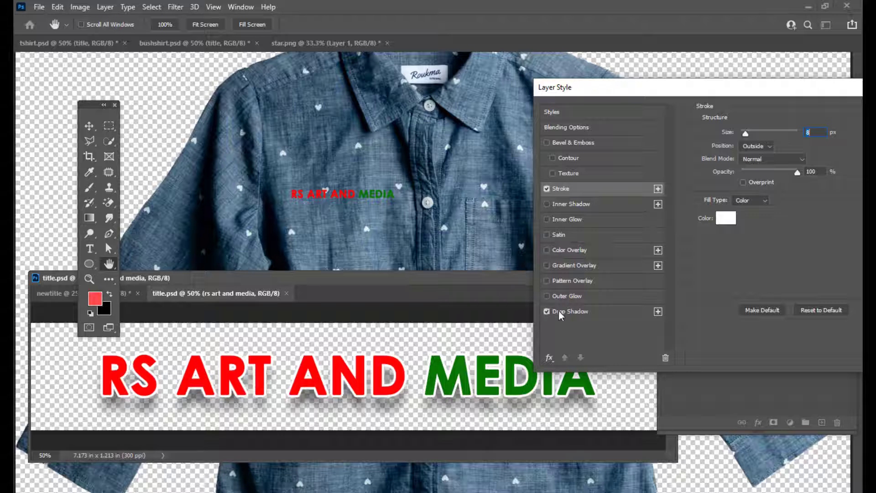
pyautogui.click(574, 311)
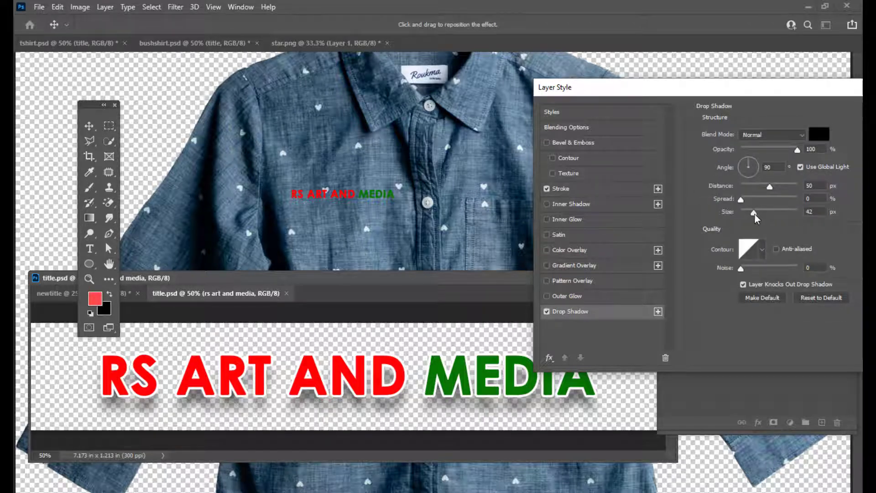
pyautogui.moveTo(755, 214); pyautogui.dragTo(748, 213)
pyautogui.moveTo(774, 187); pyautogui.dragTo(754, 188)
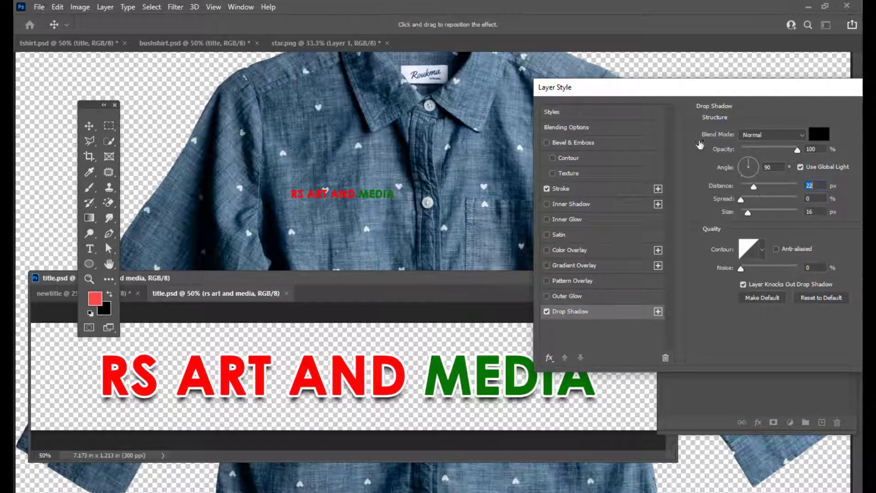
pyautogui.moveTo(655, 91); pyautogui.dragTo(516, 89)
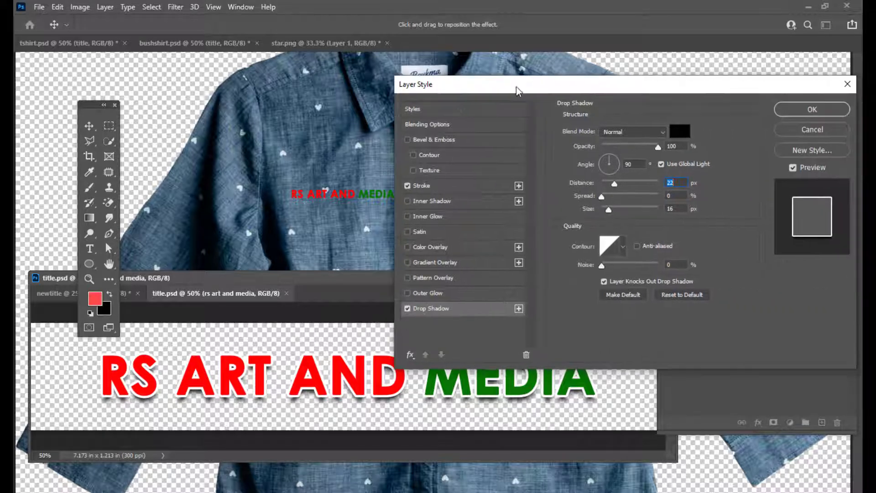
pyautogui.click(812, 110)
# Step: Save title.psd with its new stroke and drop shadow
pyautogui.moveTo(275, 274); pyautogui.dragTo(286, 270)
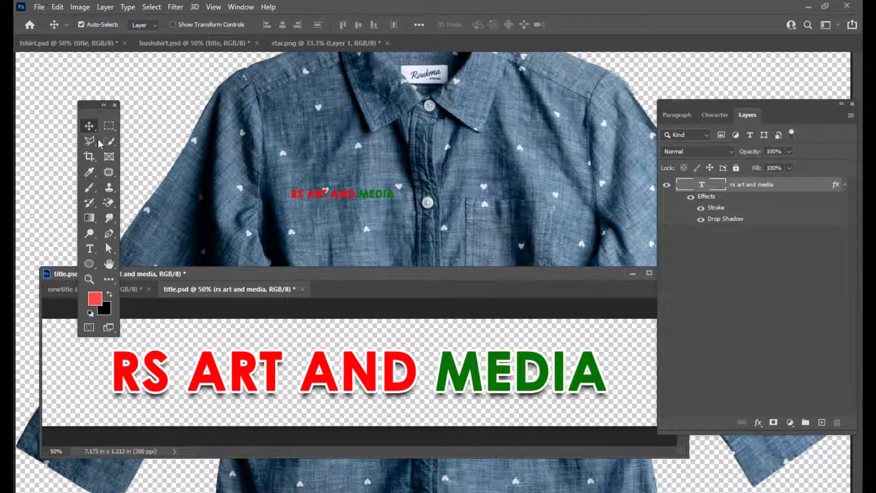
pyautogui.click(39, 7)
pyautogui.click(63, 139)
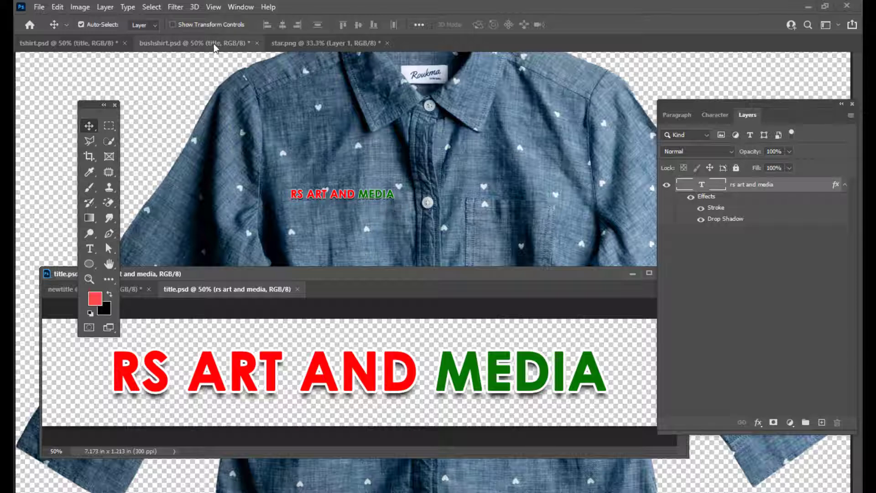
# Step: Check the linked title on both shirts, ending on tshirt.psd, and arrange the title.psd window below the T-shirt's title
pyautogui.click(190, 42)
pyautogui.click(74, 42)
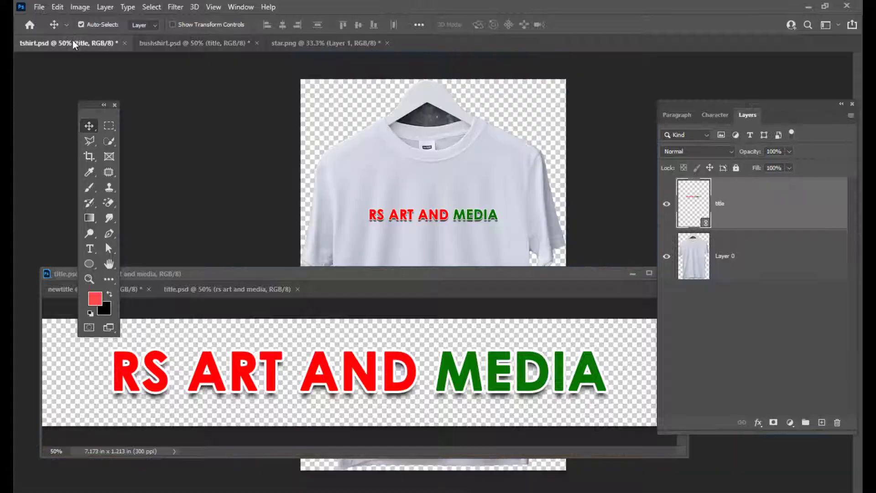
pyautogui.moveTo(441, 271); pyautogui.dragTo(391, 268)
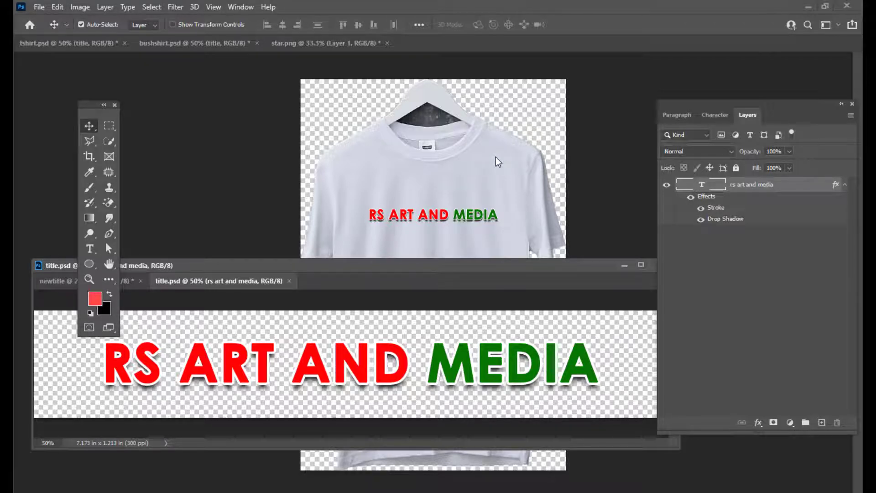
pyautogui.moveTo(480, 266); pyautogui.dragTo(437, 258)
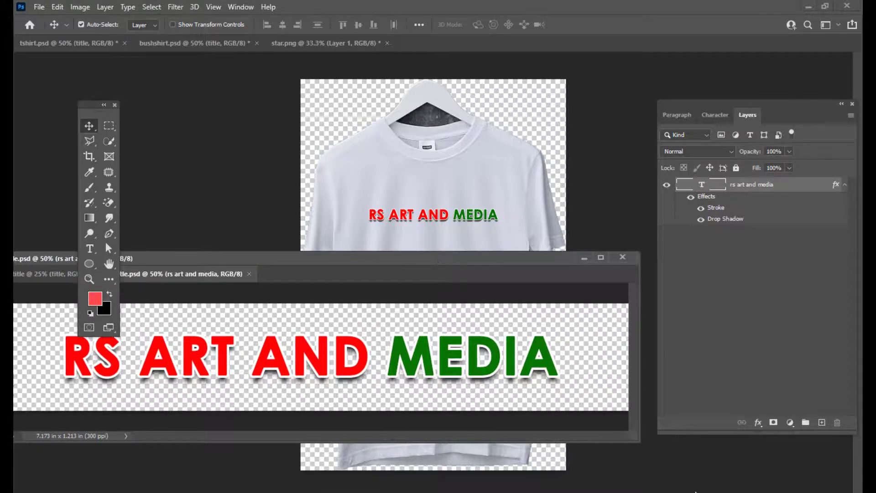
pyautogui.moveTo(639, 441); pyautogui.dragTo(666, 450)
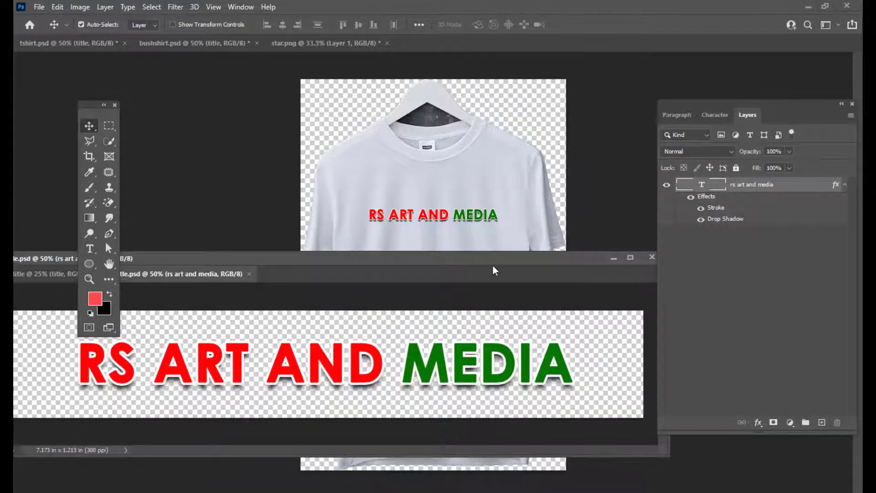
pyautogui.moveTo(495, 257)
pyautogui.mouseDown()
pyautogui.moveTo(466, 259)
pyautogui.moveTo(487, 260)
pyautogui.mouseUp()
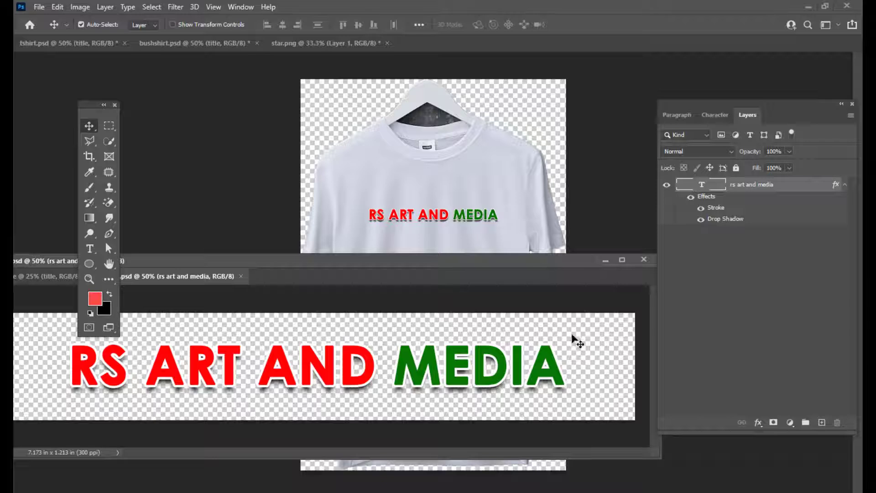
# Step: Bring up star.png and float it in its own window beside the title.psd window
pyautogui.click(313, 43)
pyautogui.moveTo(423, 264); pyautogui.dragTo(479, 274)
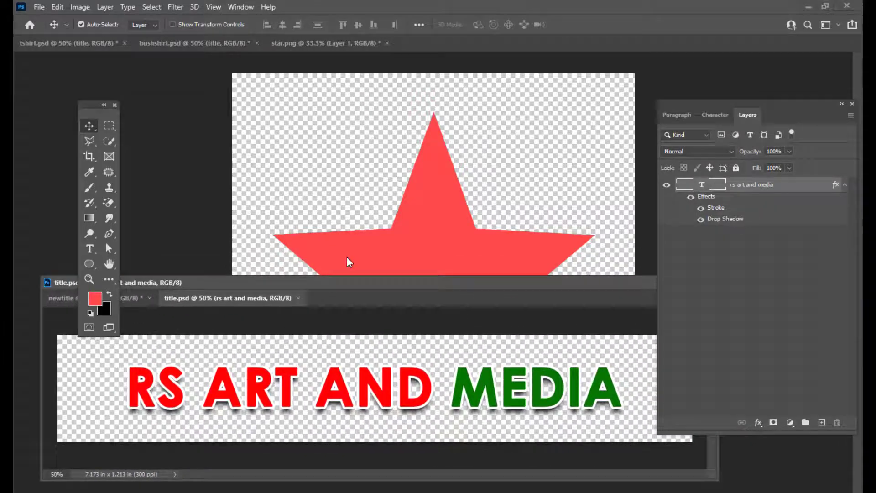
pyautogui.click(423, 235)
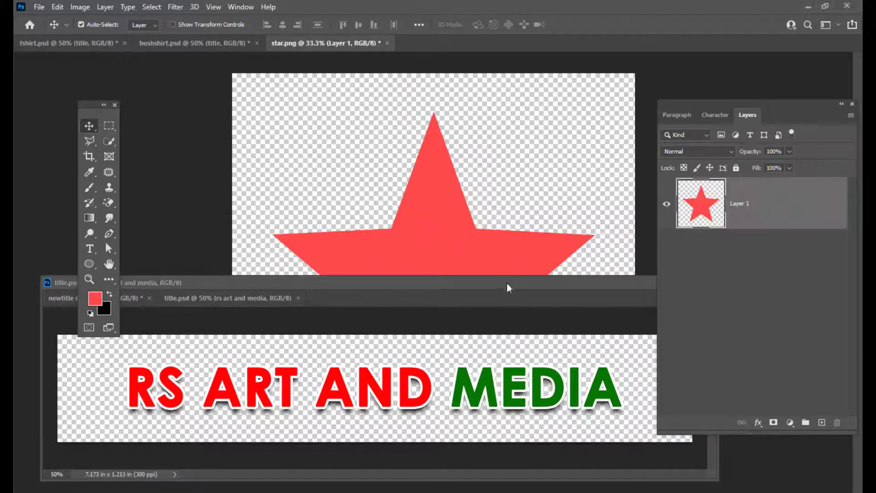
pyautogui.moveTo(507, 282); pyautogui.dragTo(394, 269)
pyautogui.click(442, 247)
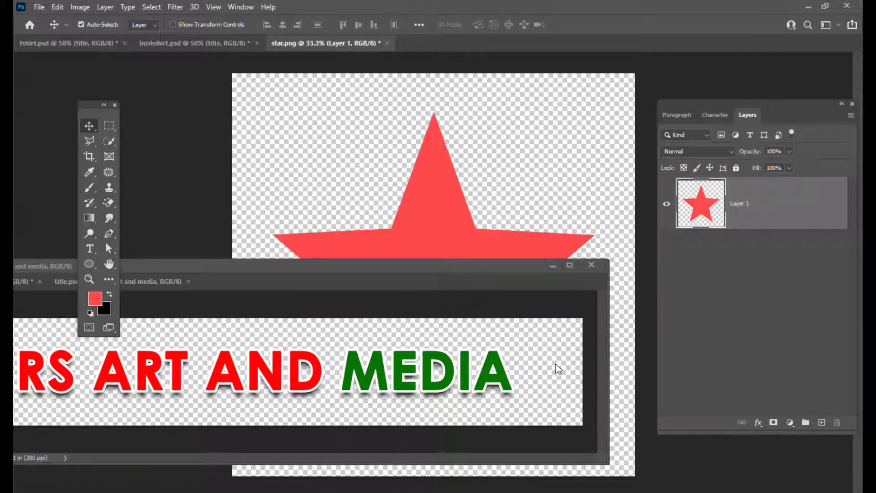
pyautogui.moveTo(327, 44); pyautogui.dragTo(424, 94)
pyautogui.moveTo(519, 94); pyautogui.dragTo(571, 93)
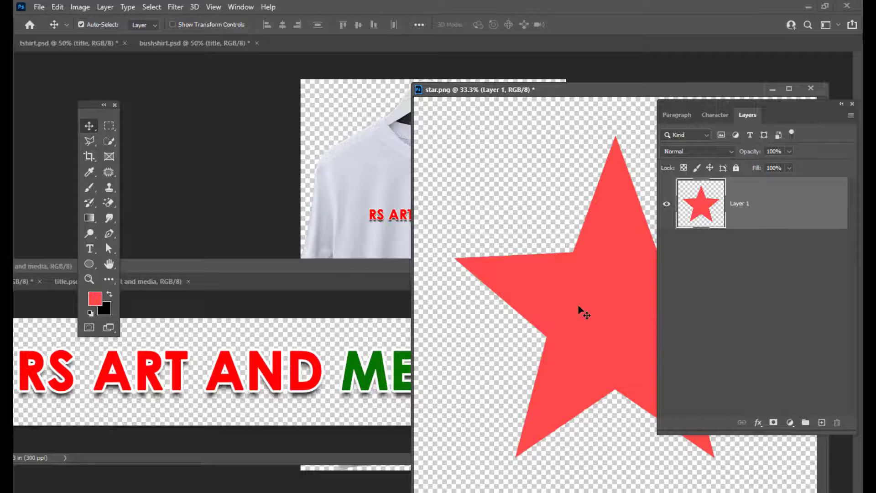
# Step: Copy the red star from star.png into title.psd, then raise and enlarge the title.psd window
pyautogui.moveTo(580, 312); pyautogui.dragTo(343, 343)
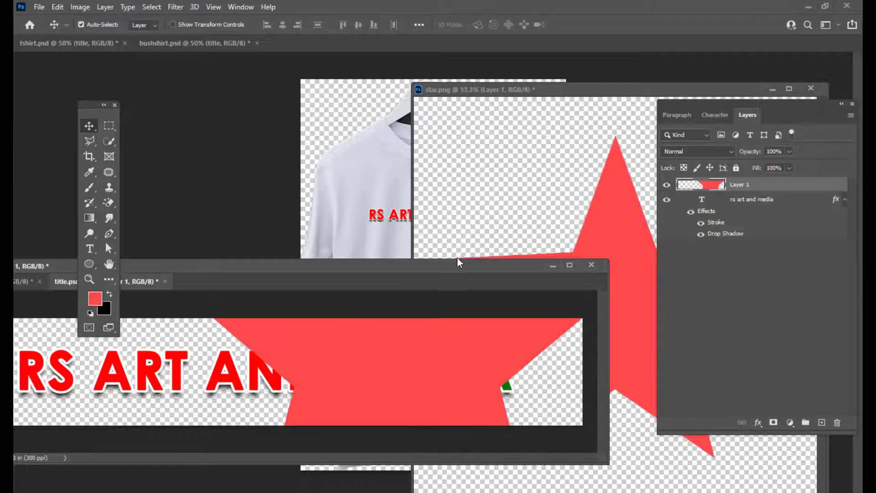
pyautogui.moveTo(458, 258); pyautogui.dragTo(430, 138)
pyautogui.moveTo(572, 340); pyautogui.dragTo(708, 470)
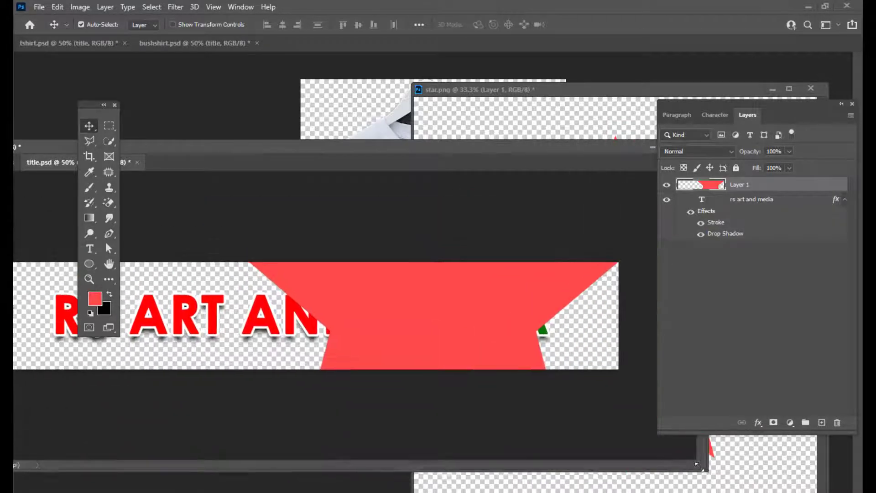
# Step: Scale the star down to roughly the banner's height and place it at the beginning of the title
pyautogui.moveTo(426, 307); pyautogui.dragTo(405, 318)
pyautogui.hotkey('ctrl', 't')
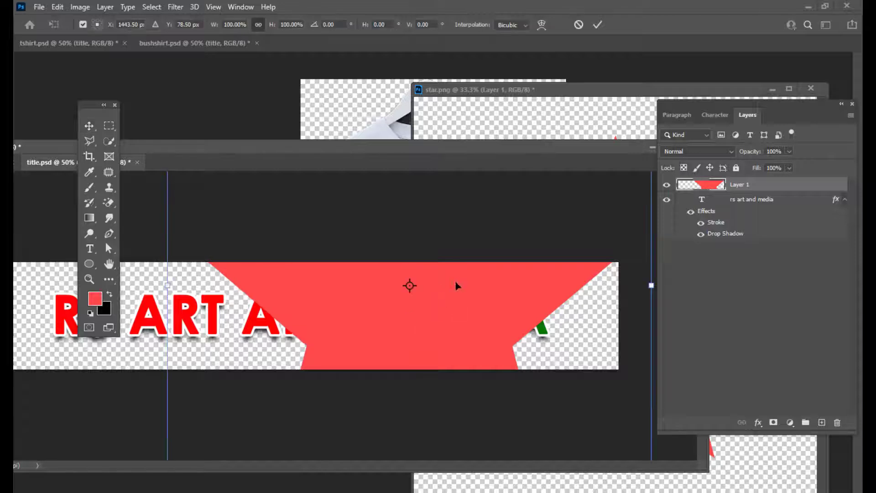
pyautogui.hotkey('ctrl', '-')
pyautogui.hotkey('ctrl', '-')
pyautogui.hotkey('ctrl', '-')
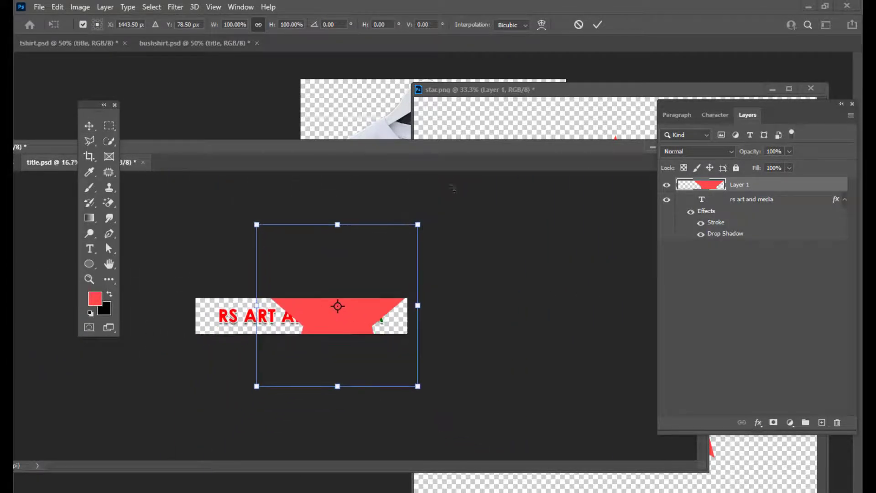
pyautogui.moveTo(418, 225); pyautogui.dragTo(210, 314)
pyautogui.press('Return')
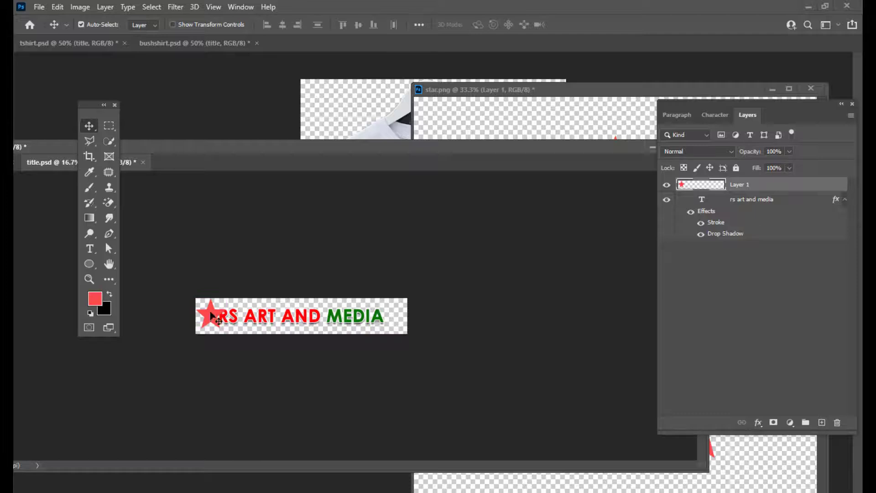
# Step: Scale the star to about 60% and position it just above and before the letters RS
pyautogui.hotkey('ctrl', '+')
pyautogui.hotkey('ctrl', '+')
pyautogui.moveTo(292, 147); pyautogui.dragTo(419, 156)
pyautogui.hotkey('ctrl', 't')
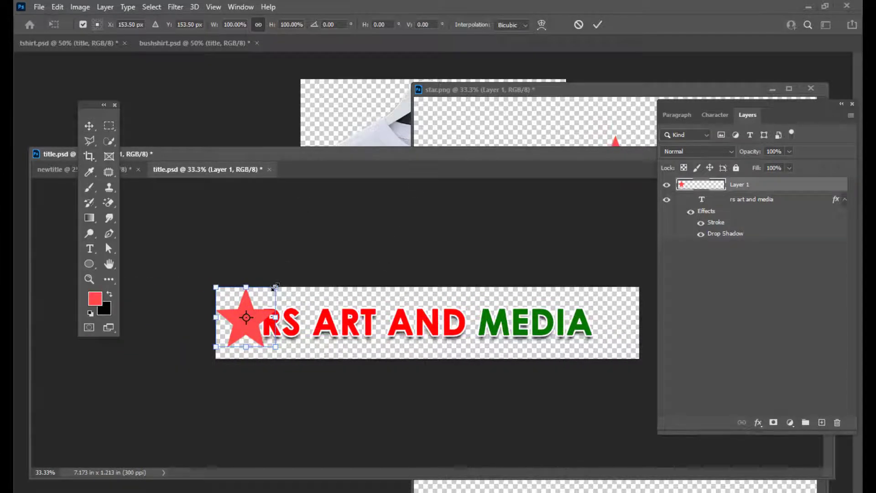
pyautogui.moveTo(275, 286); pyautogui.dragTo(260, 289)
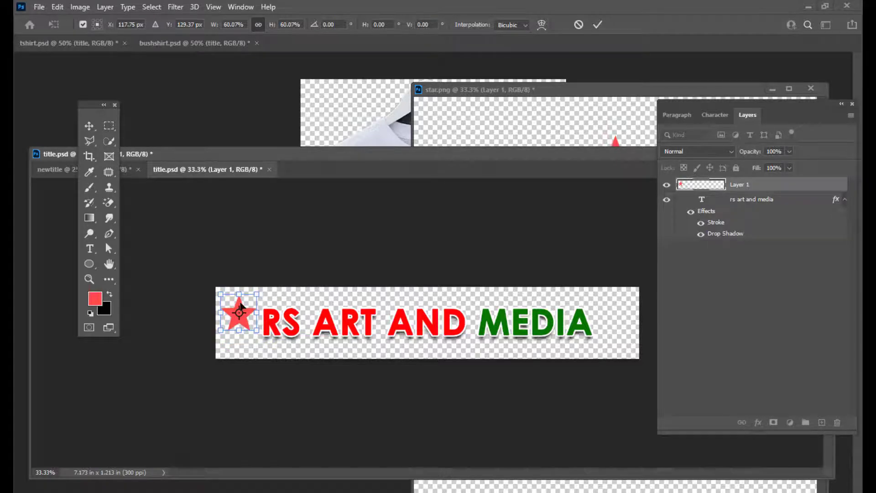
pyautogui.moveTo(243, 308); pyautogui.dragTo(245, 300)
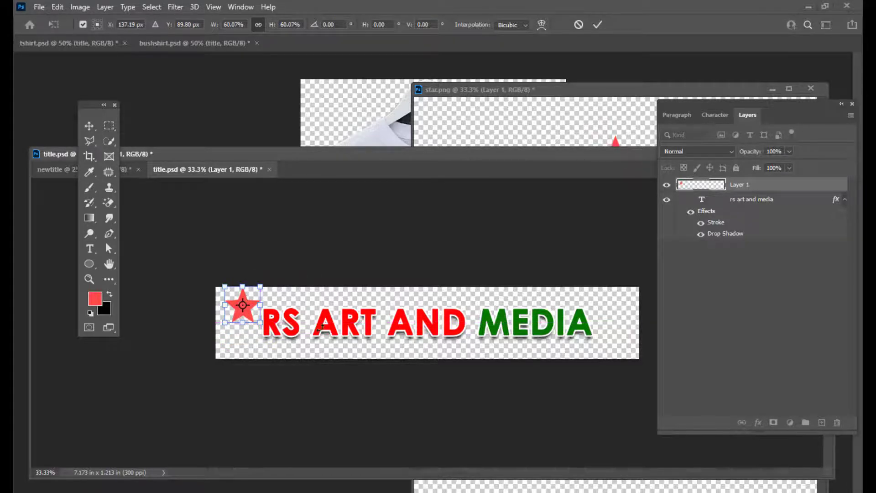
pyautogui.press('Return')
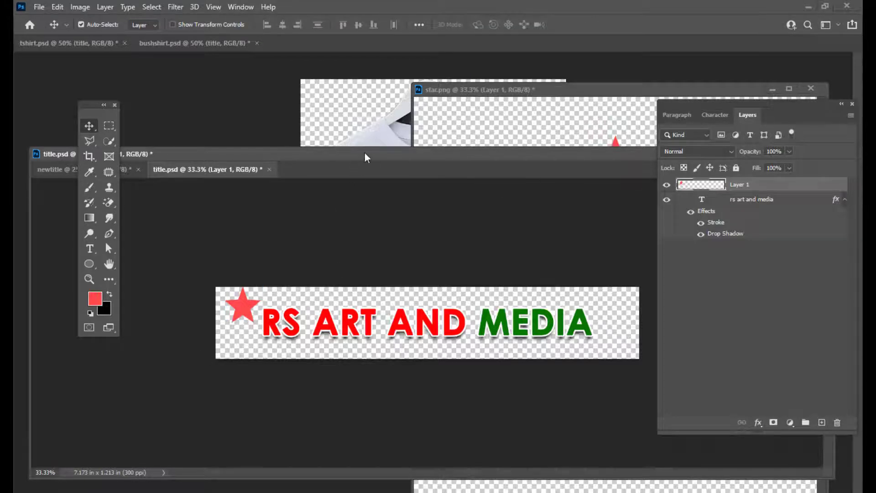
# Step: Copy the title text layer's stroke and drop shadow effects onto the star layer
pyautogui.moveTo(365, 153); pyautogui.dragTo(324, 173)
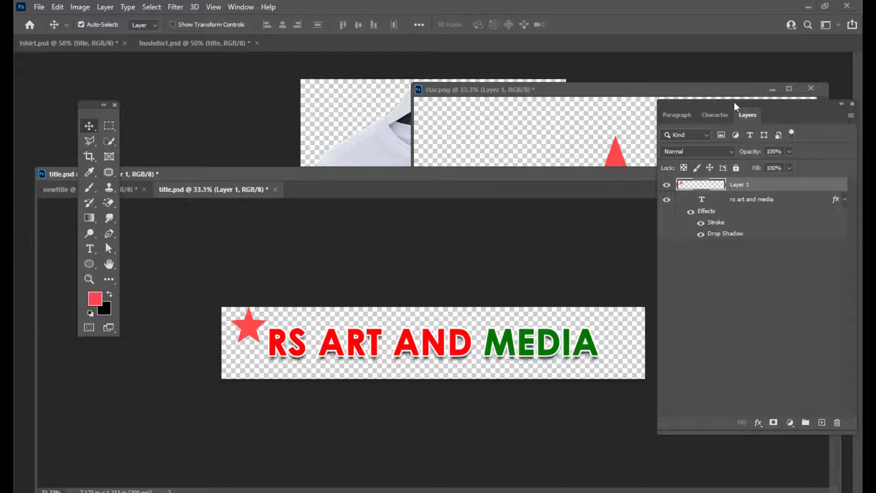
pyautogui.moveTo(728, 105); pyautogui.dragTo(722, 108)
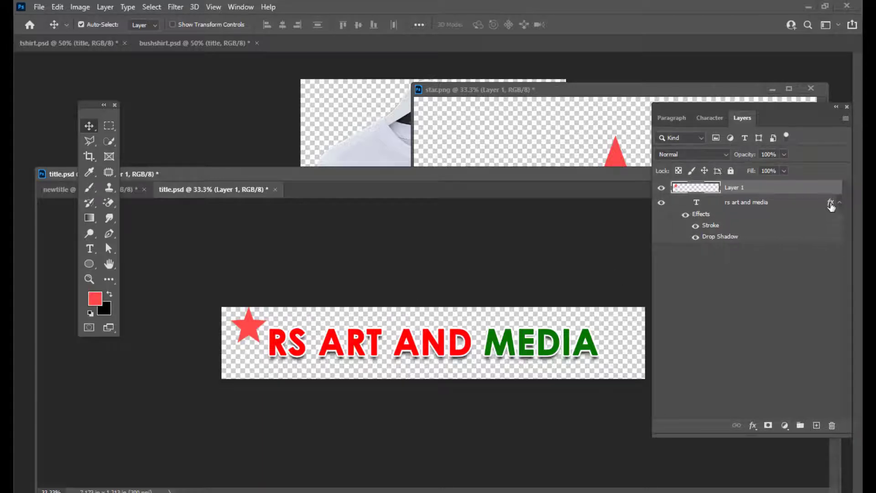
pyautogui.click(830, 205)
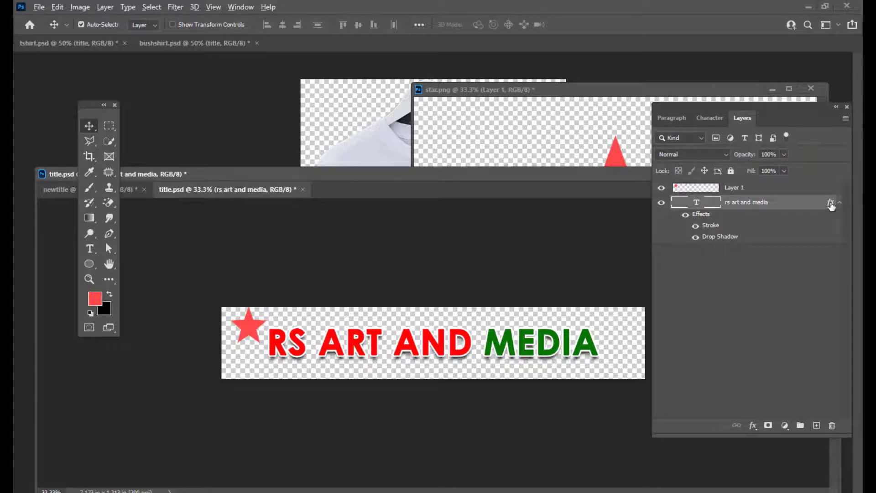
pyautogui.moveTo(830, 204); pyautogui.dragTo(831, 192)
# Step: Save title.psd with the star and its copied effects
pyautogui.moveTo(439, 172); pyautogui.dragTo(456, 217)
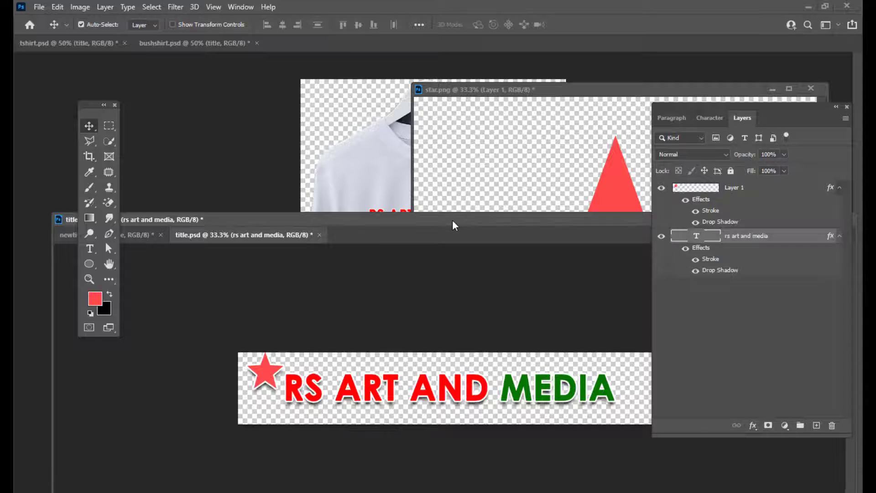
pyautogui.click(38, 7)
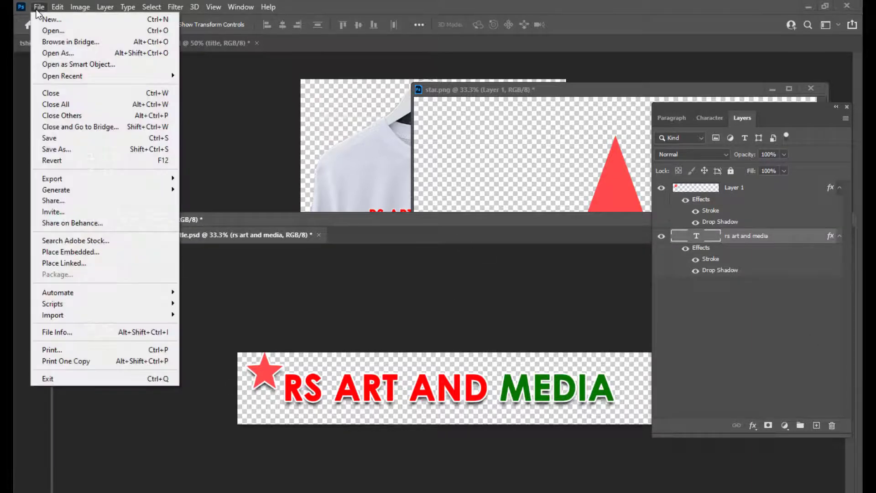
pyautogui.click(54, 138)
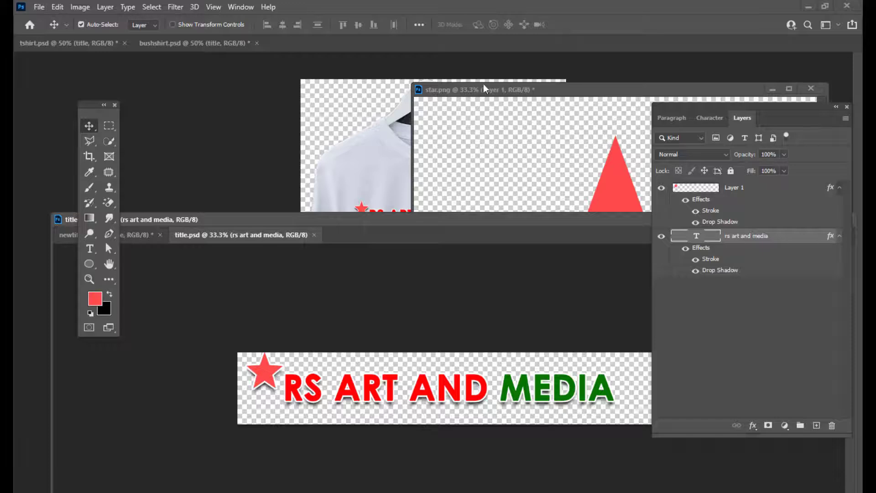
# Step: Move the star.png and title.psd windows clear of the T-shirt's title and check the linked title on both shirts, ending on bushshirt.psd
pyautogui.moveTo(467, 89); pyautogui.dragTo(618, 87)
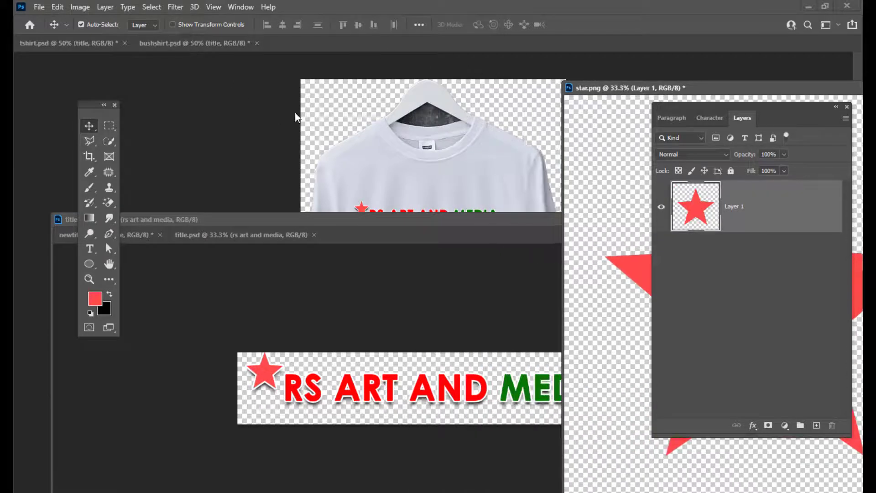
pyautogui.moveTo(318, 232); pyautogui.dragTo(355, 291)
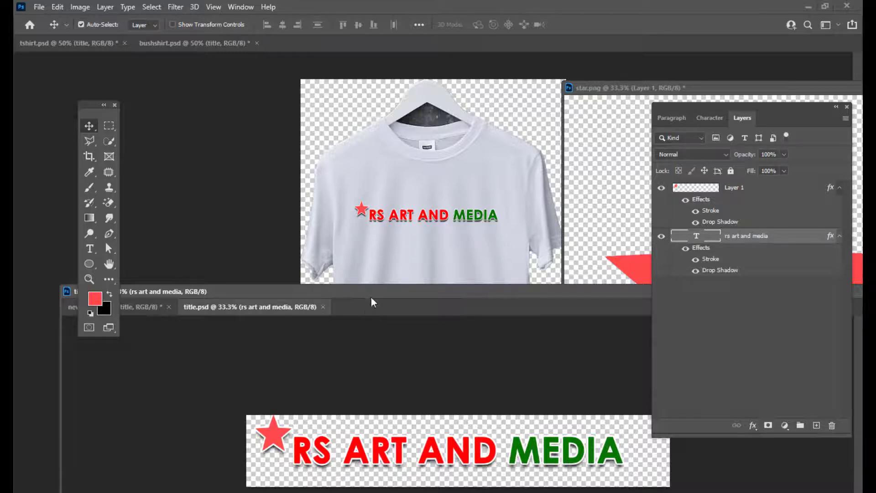
pyautogui.moveTo(371, 297); pyautogui.dragTo(375, 294)
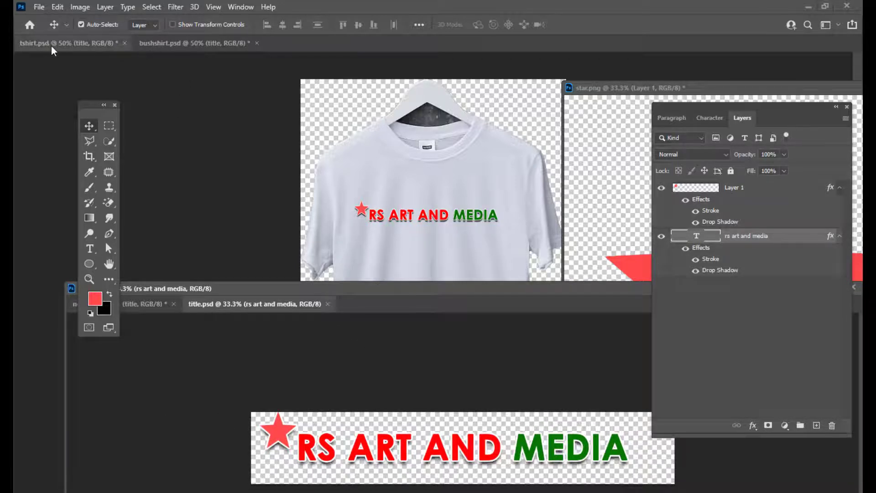
pyautogui.click(83, 45)
pyautogui.click(168, 43)
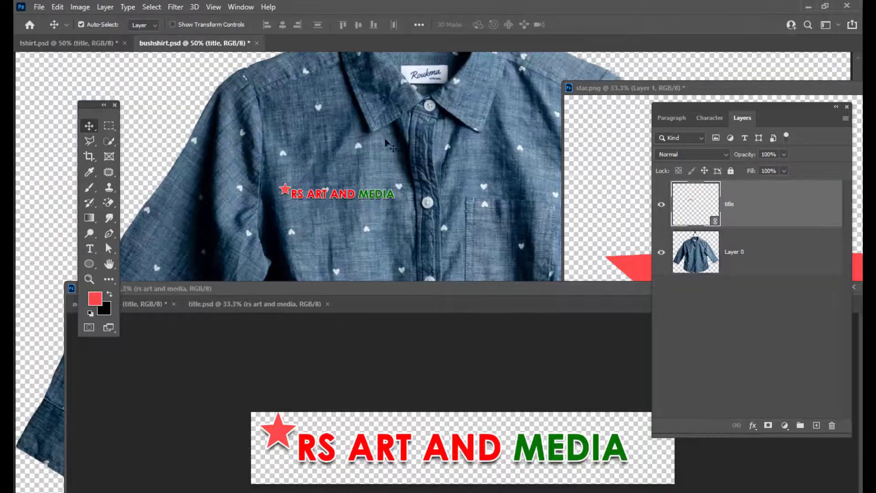
pyautogui.press('ctrl')
pyautogui.hotkey('ctrl', '-')
pyautogui.hotkey('ctrl', '-')
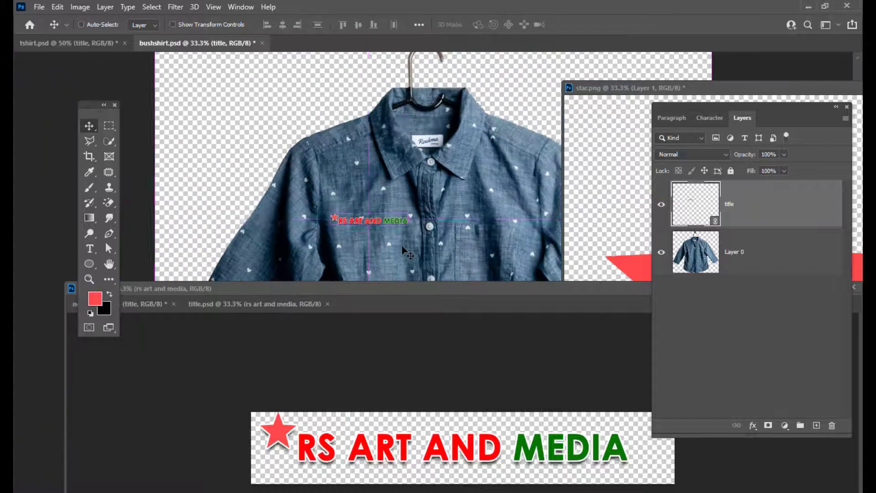
pyautogui.moveTo(423, 287); pyautogui.dragTo(407, 296)
pyautogui.hotkey('ctrl', '+')
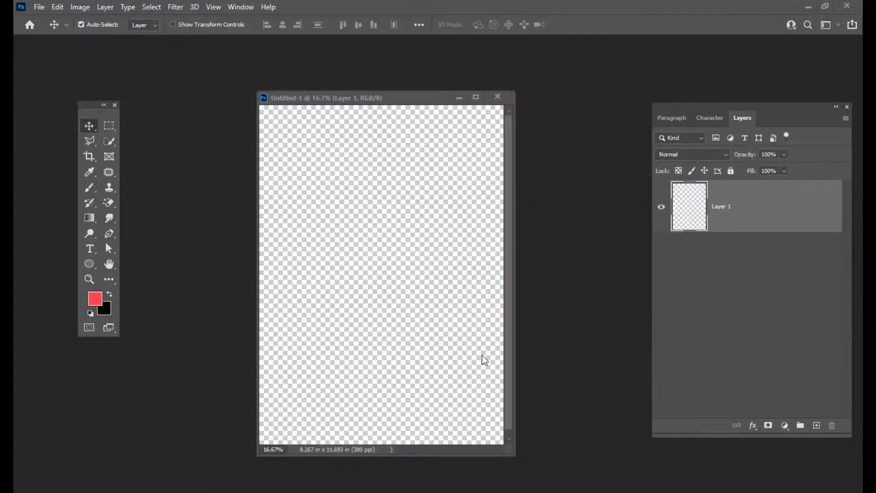
pyautogui.moveTo(331, 101); pyautogui.dragTo(369, 107)
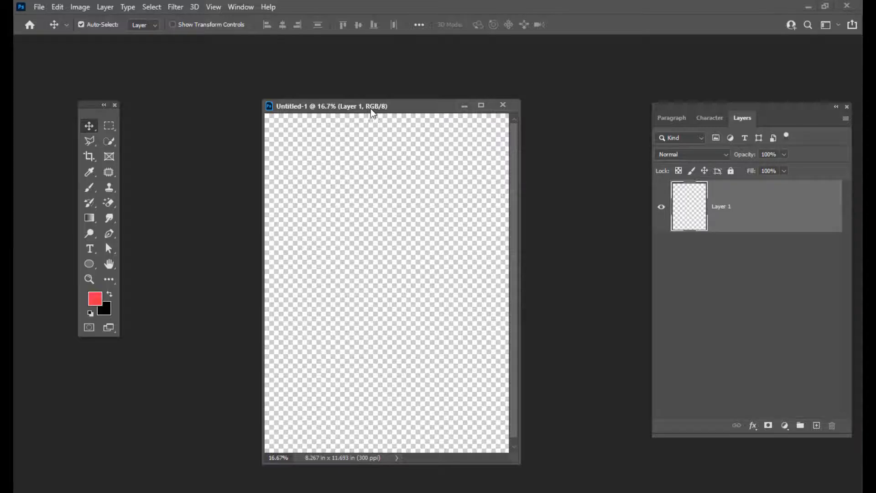
pyautogui.moveTo(369, 109); pyautogui.dragTo(350, 103)
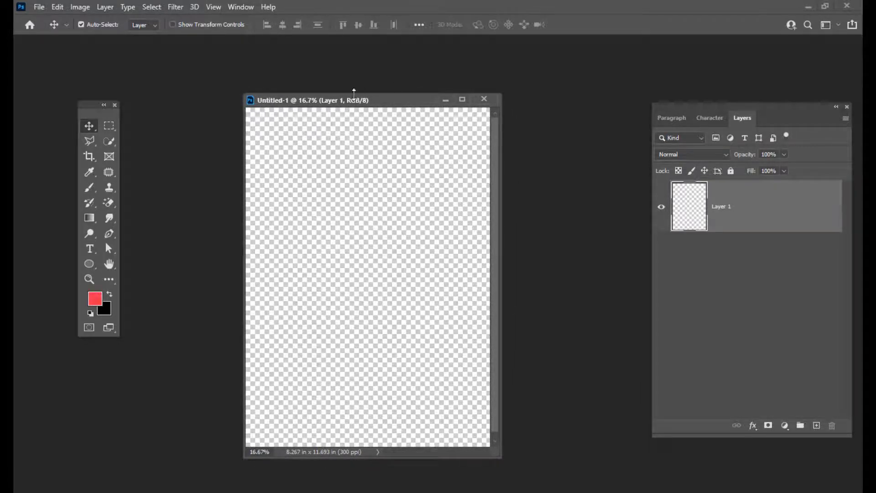
pyautogui.moveTo(353, 97); pyautogui.dragTo(353, 101)
# Step: Place the "bird flying" picture from the desktop's images folder as an embedded object in Untitled-1
pyautogui.click(39, 8)
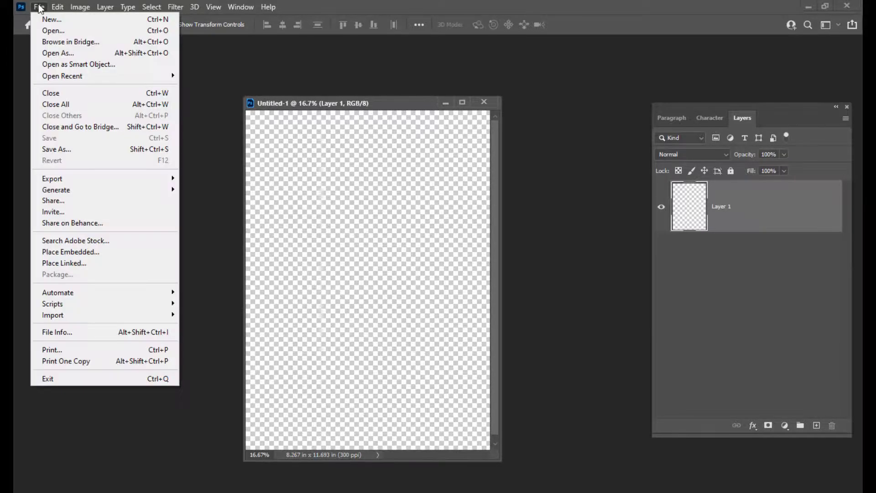
pyautogui.click(80, 255)
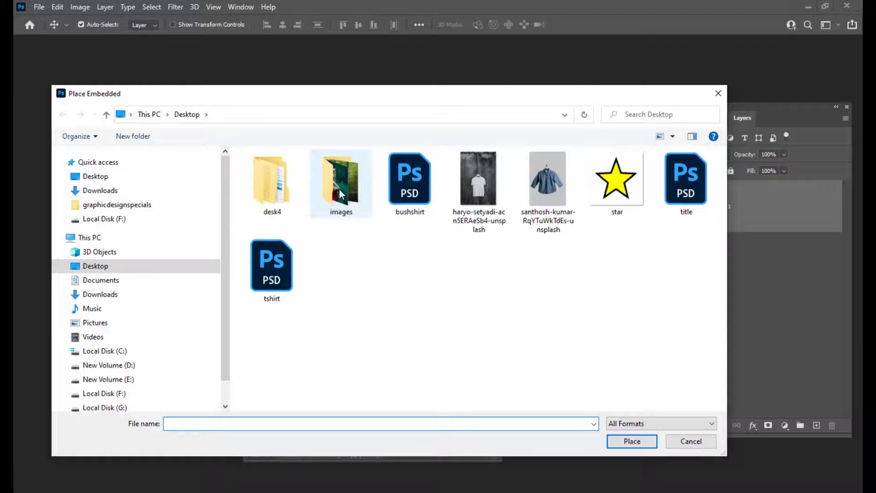
pyautogui.doubleClick(338, 188)
pyautogui.moveTo(383, 100); pyautogui.dragTo(332, 73)
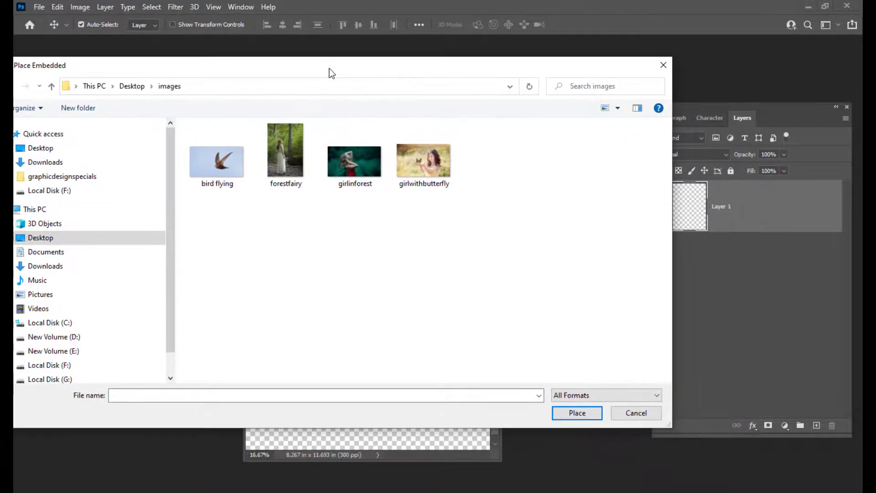
pyautogui.click(216, 161)
pyautogui.moveTo(431, 72); pyautogui.dragTo(390, 72)
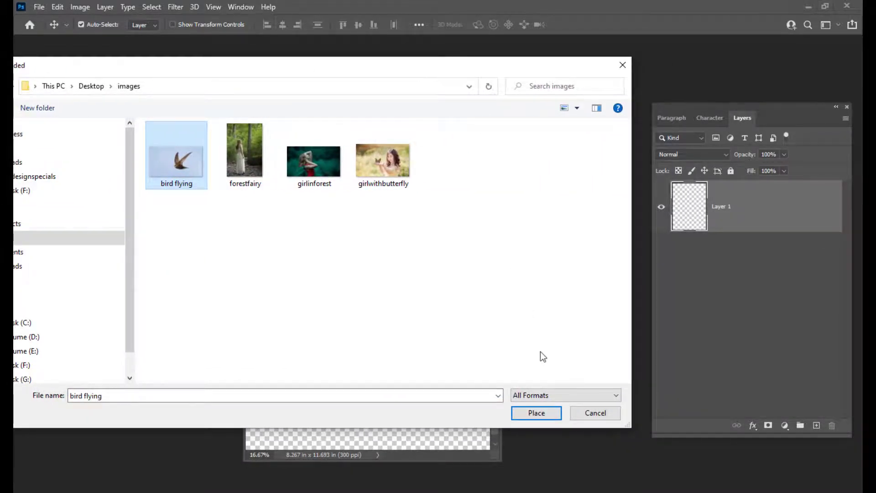
pyautogui.click(532, 414)
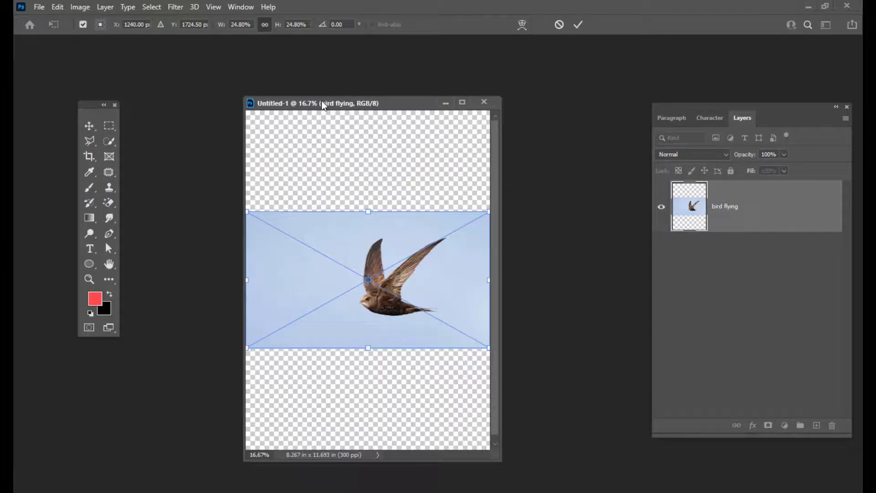
pyautogui.moveTo(322, 104); pyautogui.dragTo(326, 105)
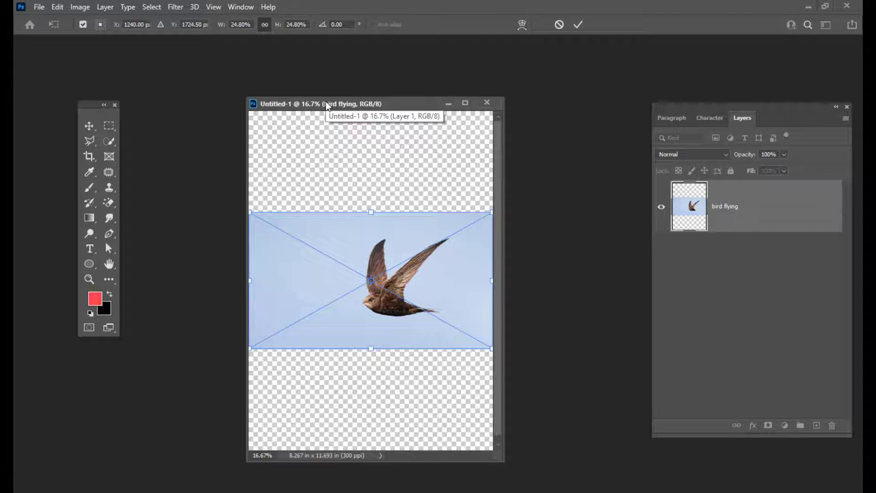
pyautogui.press('Return')
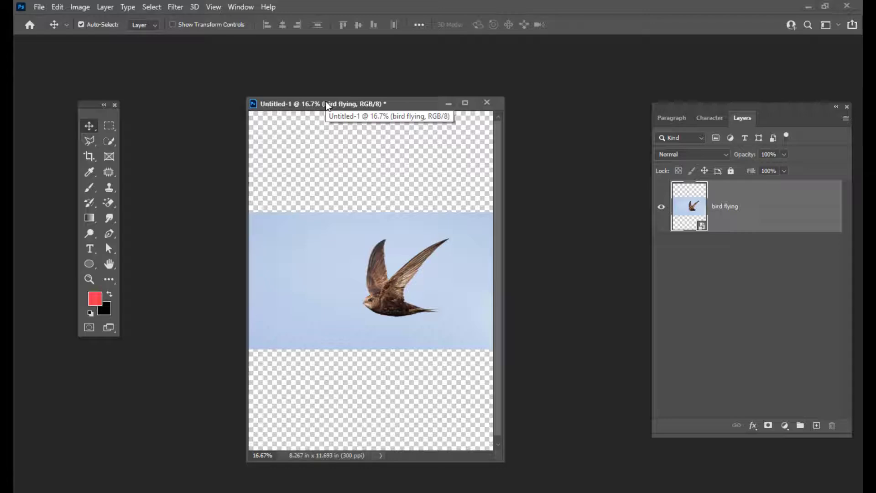
# Step: Open girlinforest.jpg from the images folder and shift its window clear of the Layers panel
pyautogui.hotkey('ctrl', 'o')
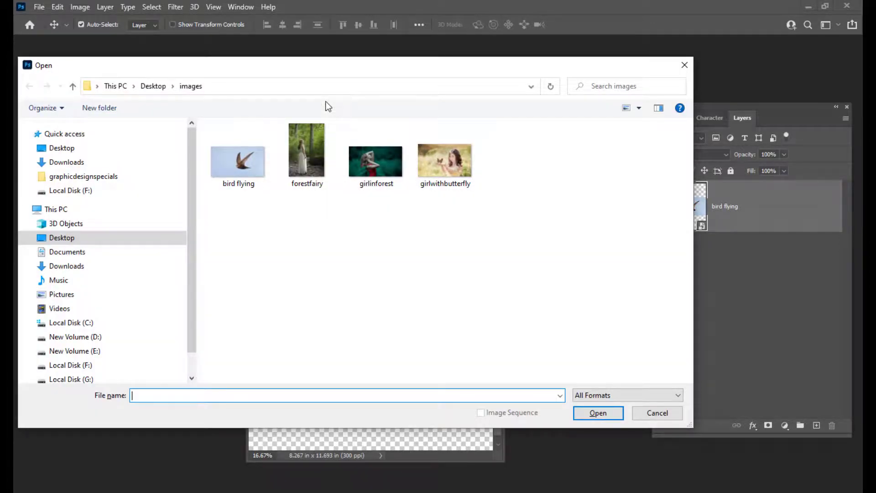
pyautogui.click(376, 167)
pyautogui.moveTo(387, 72); pyautogui.dragTo(351, 68)
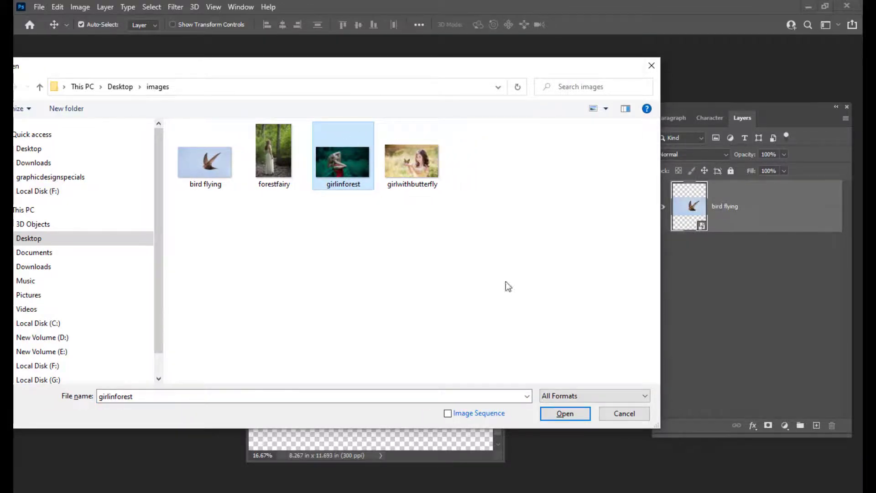
pyautogui.click(562, 413)
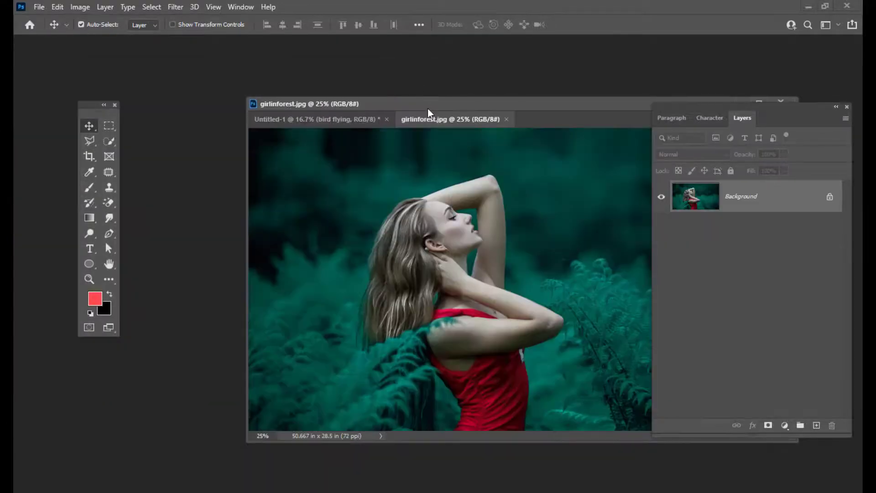
pyautogui.moveTo(429, 108); pyautogui.dragTo(341, 108)
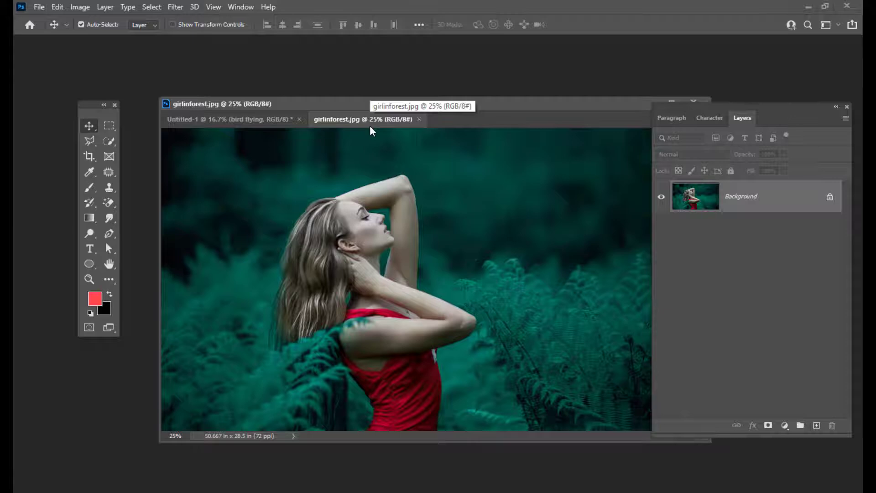
# Step: Copy the girlinforest.jpg picture into Untitled-1 as a layer above the bird, covering the upper part of the page
pyautogui.click(209, 121)
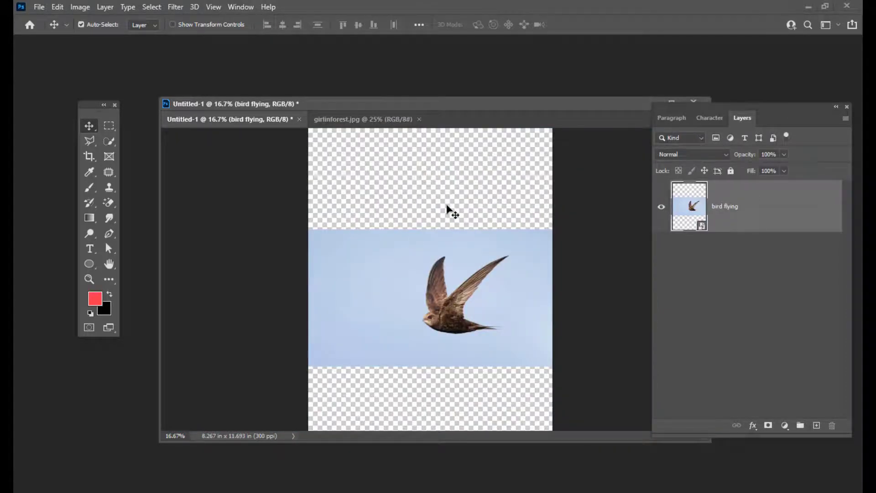
pyautogui.click(372, 120)
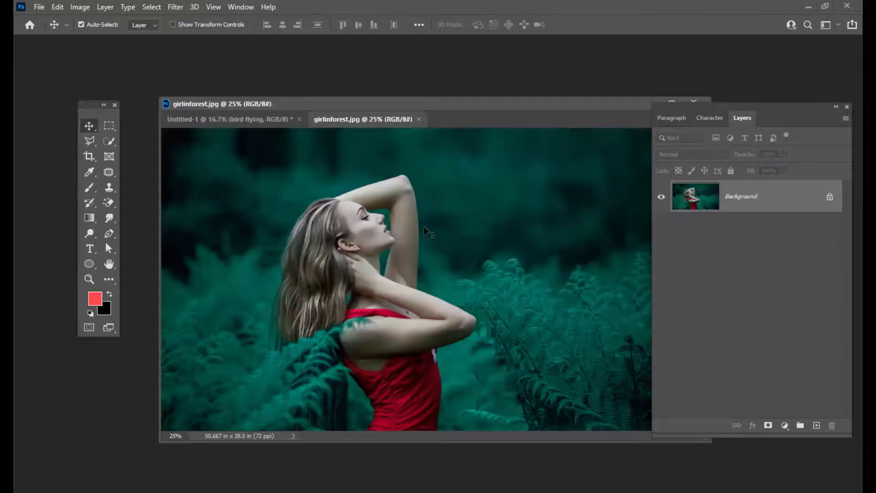
pyautogui.moveTo(533, 266); pyautogui.dragTo(409, 196)
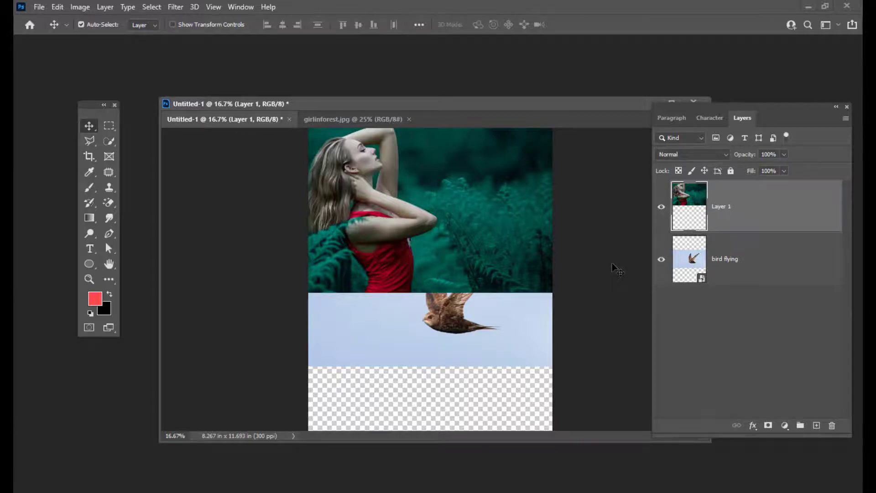
# Step: Undo the copied girl layer in Untitled-1, detach and close girlinforest.jpg, and shift the Untitled-1 window clear of the Layers panel
pyautogui.hotkey('ctrl', 'z')
pyautogui.click(369, 120)
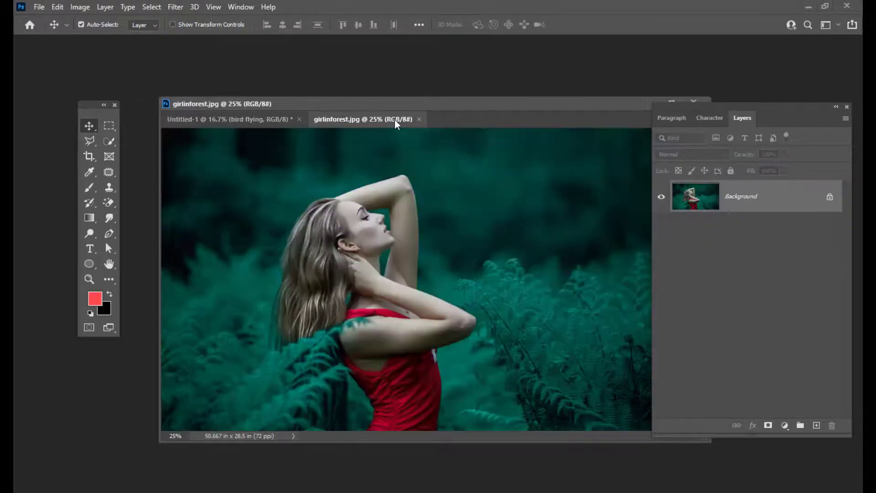
pyautogui.moveTo(394, 119); pyautogui.dragTo(242, 220)
pyautogui.moveTo(525, 206); pyautogui.dragTo(393, 205)
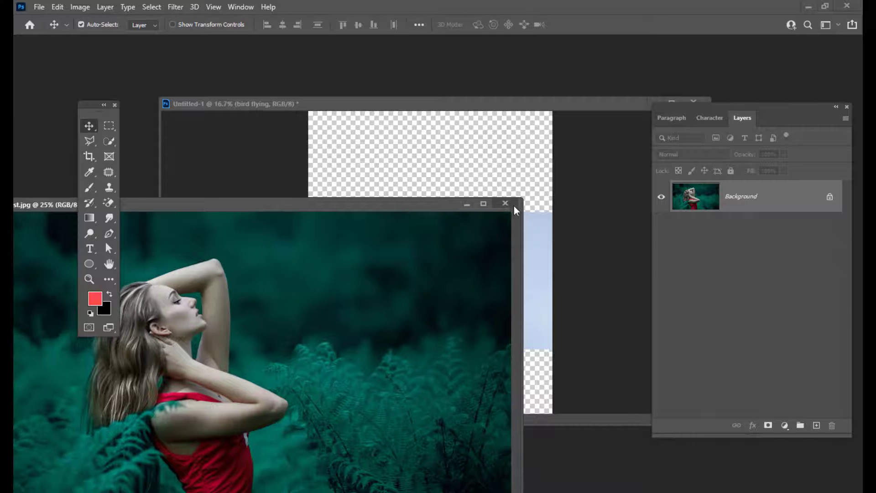
pyautogui.click(505, 203)
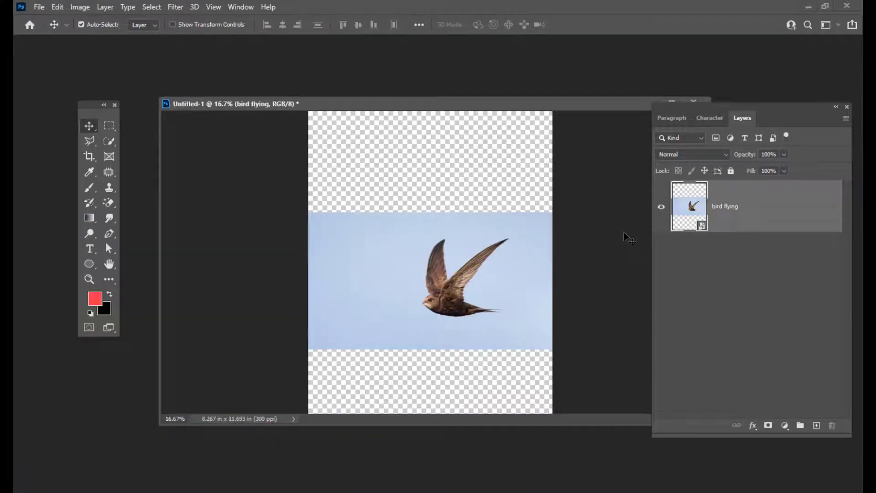
pyautogui.moveTo(399, 103); pyautogui.dragTo(357, 116)
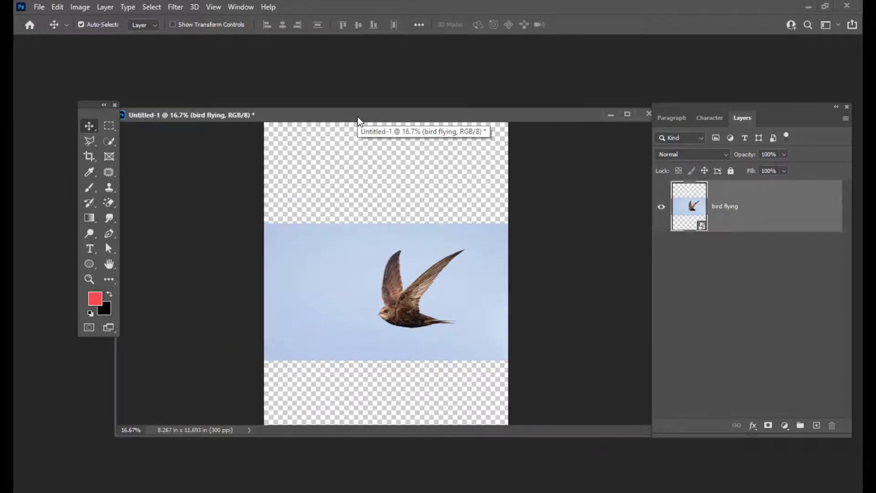
# Step: Place the girlinforest picture from the images folder as an embedded object in Untitled-1, overlapping the upper part of the bird picture
pyautogui.click(39, 7)
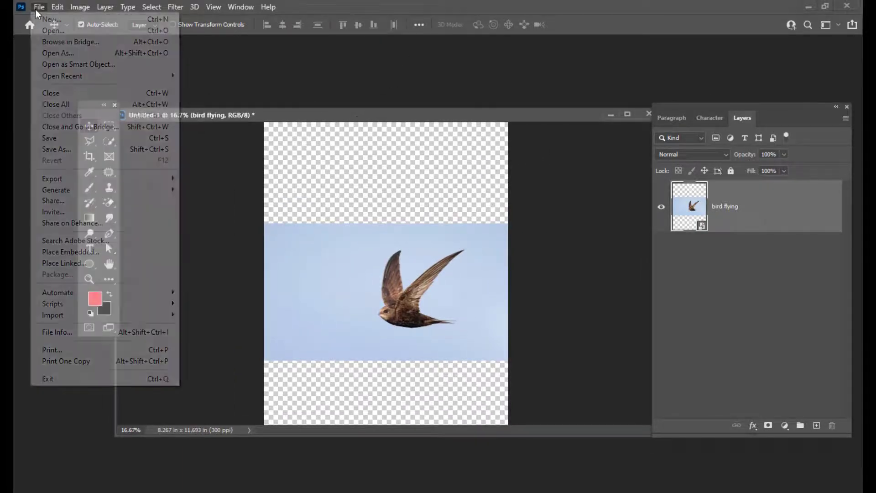
pyautogui.click(95, 253)
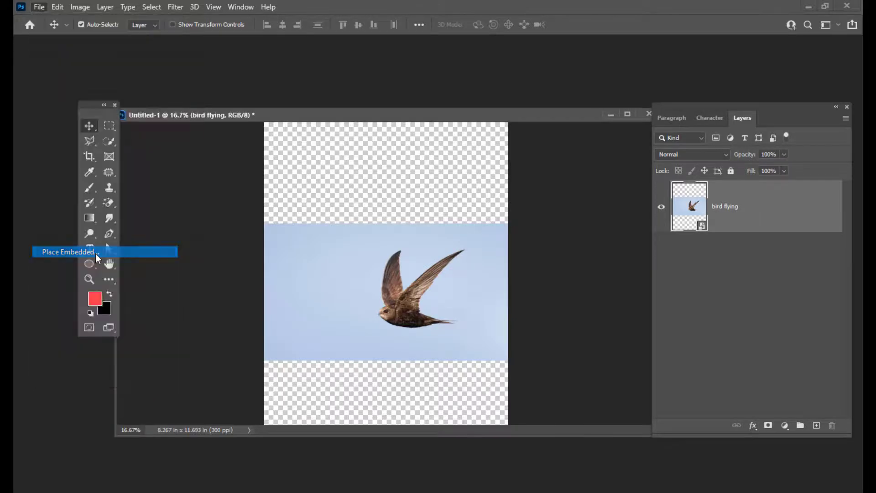
pyautogui.click(371, 161)
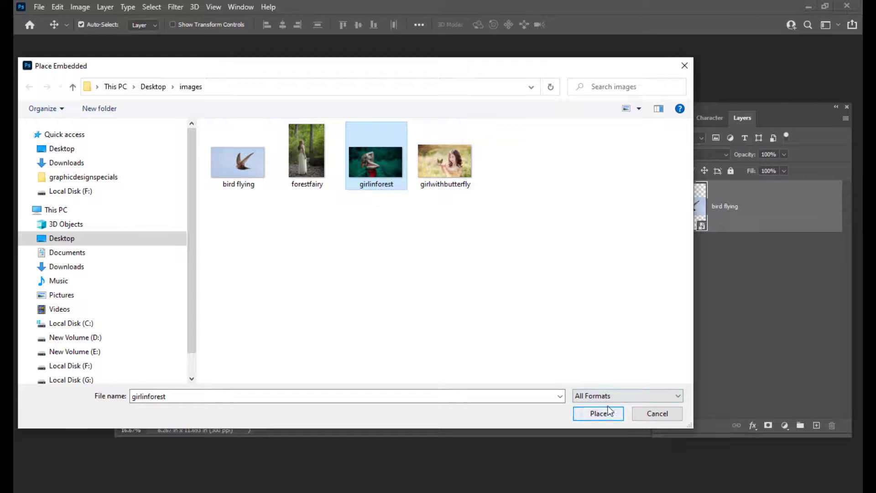
pyautogui.moveTo(377, 68); pyautogui.dragTo(392, 68)
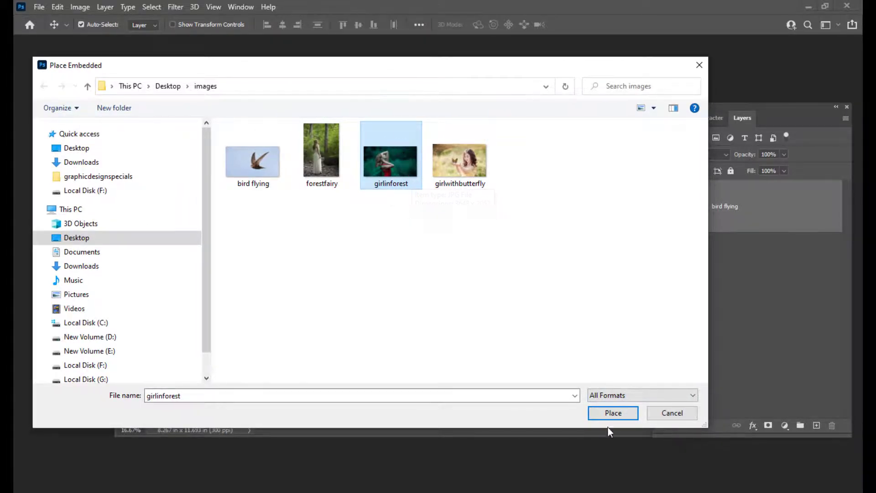
pyautogui.click(617, 415)
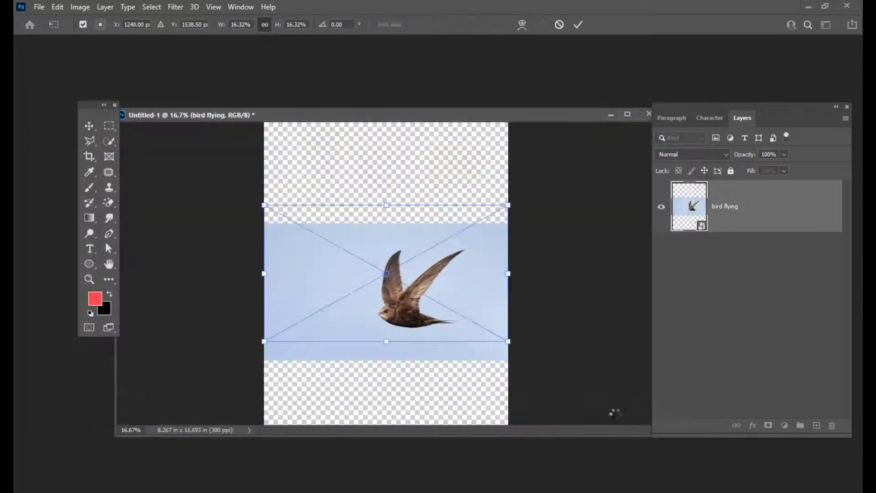
pyautogui.moveTo(410, 242); pyautogui.dragTo(409, 192)
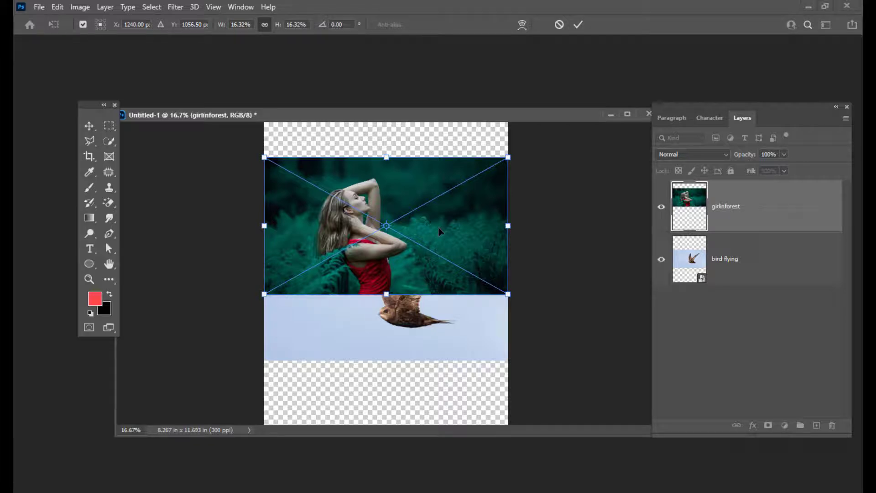
pyautogui.press('Return')
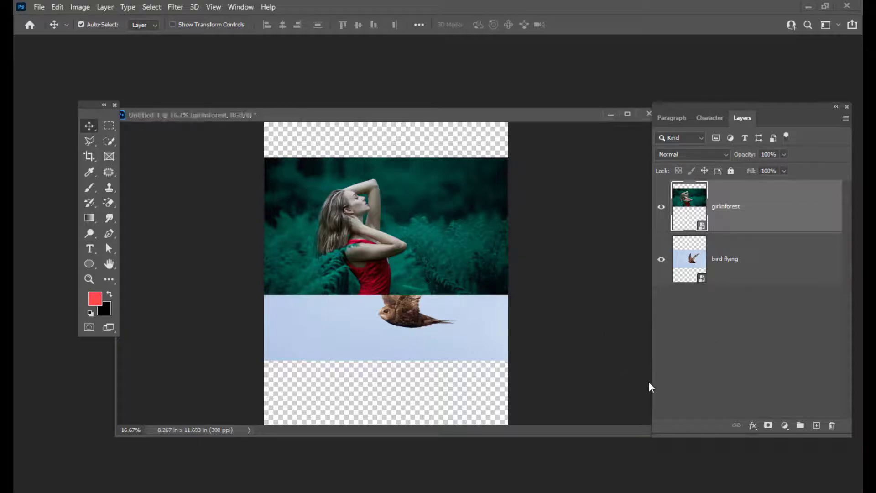
# Step: Open the contents of the embedded girlinforest layer for editing and rearrange the document window and Layers panel around it
pyautogui.moveTo(401, 115); pyautogui.dragTo(390, 113)
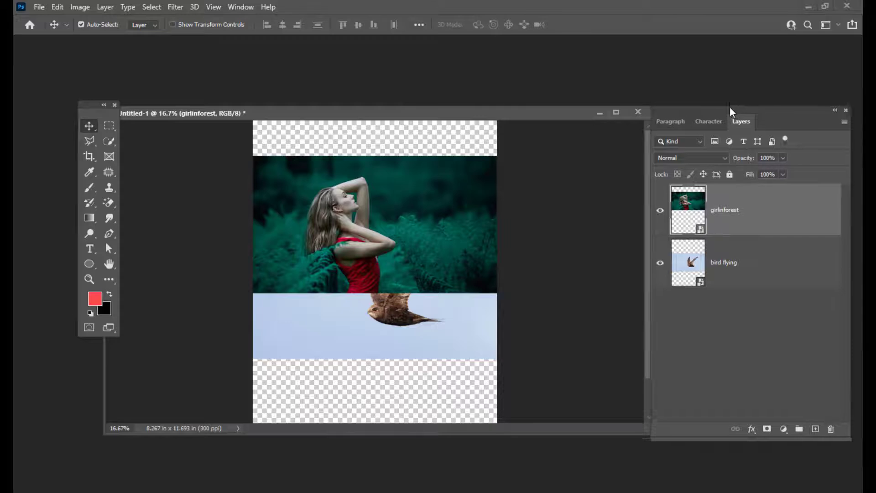
pyautogui.moveTo(730, 106); pyautogui.dragTo(659, 80)
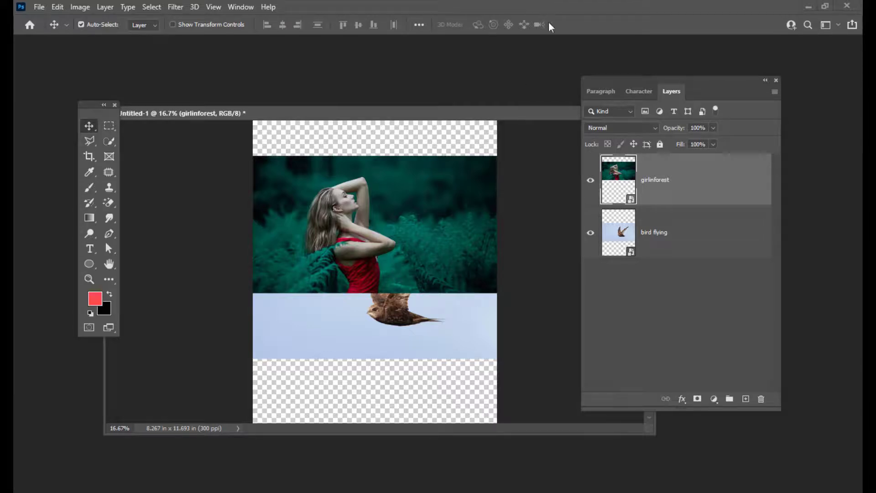
pyautogui.moveTo(618, 84); pyautogui.dragTo(612, 84)
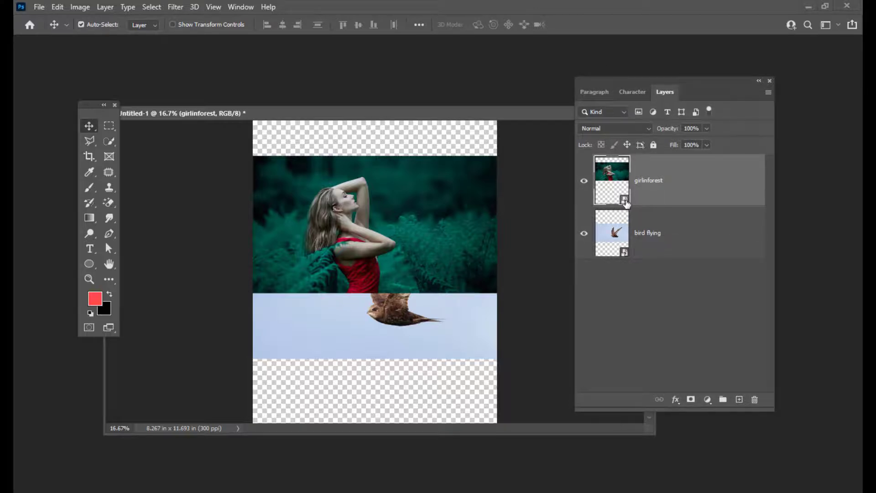
pyautogui.doubleClick(625, 202)
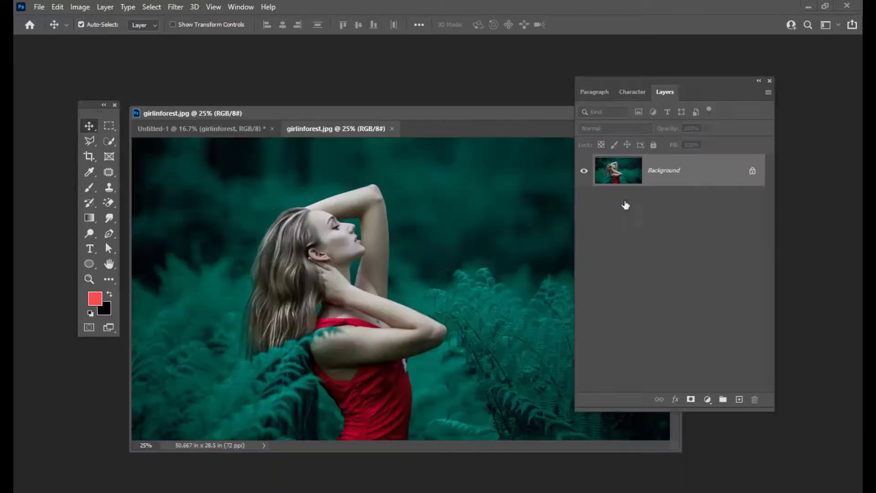
pyautogui.moveTo(594, 82); pyautogui.dragTo(628, 82)
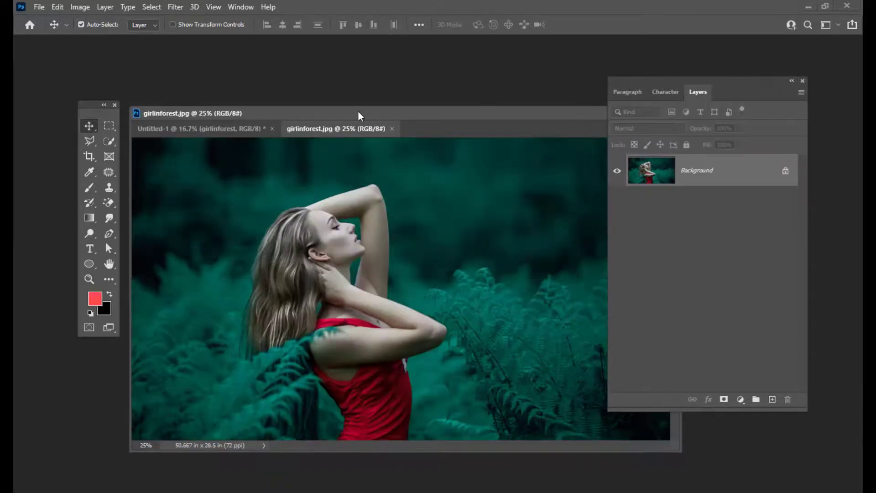
pyautogui.moveTo(358, 111); pyautogui.dragTo(354, 114)
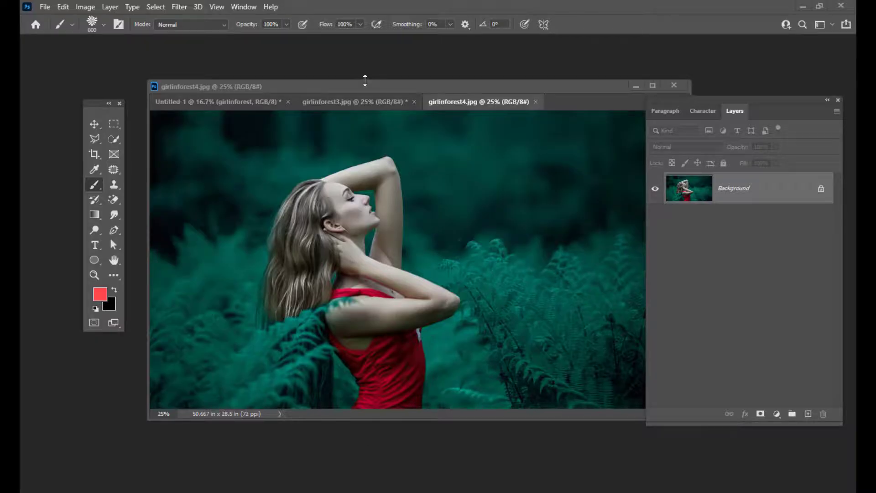
# Step: Paint clusters of red flowers around the girl in girlinforest4.jpg with the flower brush, reducing its size from 700 to 400
pyautogui.moveTo(366, 86); pyautogui.dragTo(333, 85)
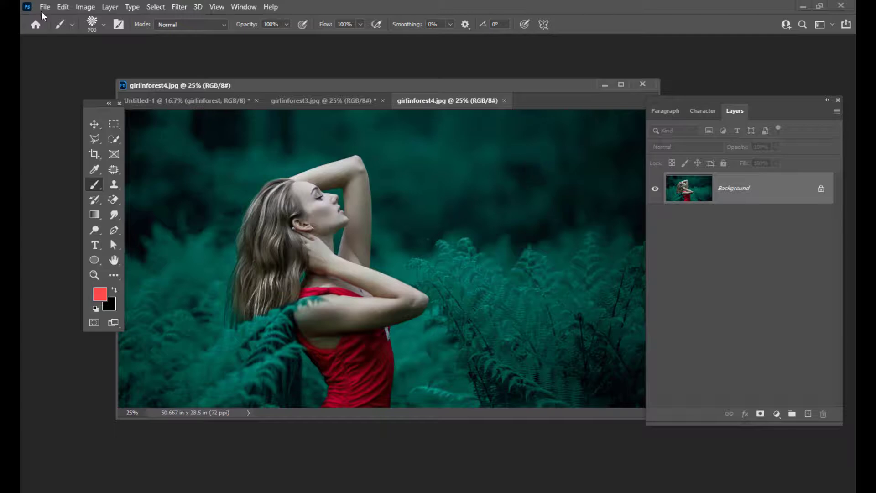
pyautogui.press(']')
pyautogui.click(558, 158)
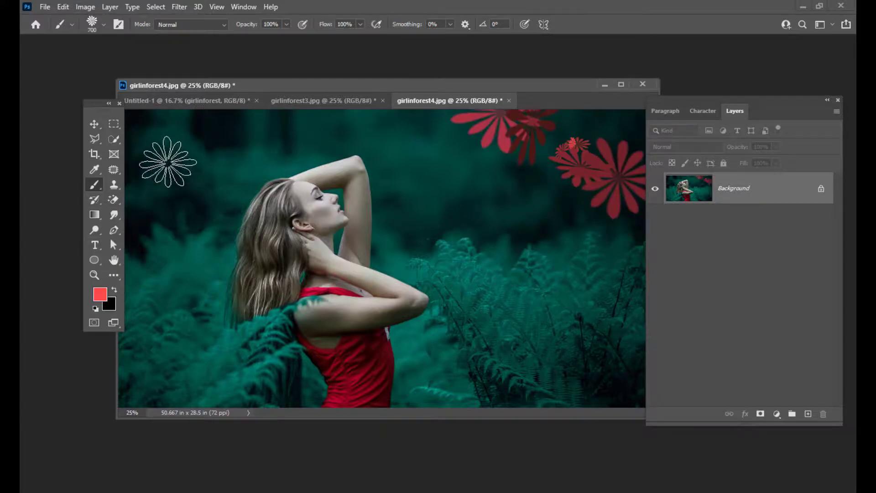
pyautogui.press('[')
pyautogui.press('[')
pyautogui.click(159, 155)
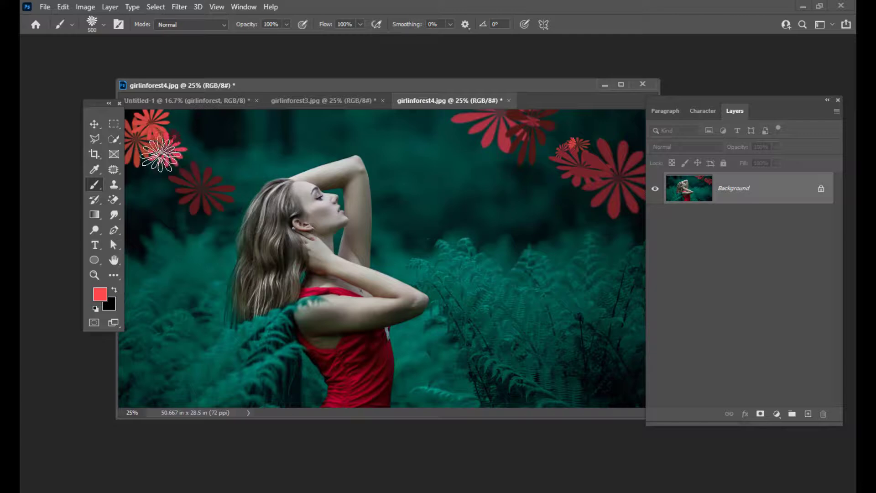
pyautogui.click(557, 279)
pyautogui.moveTo(437, 181); pyautogui.dragTo(444, 203)
pyautogui.press('[')
# Step: Save the painted girlinforest4.jpg with JPEG quality 8 and inspect the embedded girl layer in Untitled-1
pyautogui.click(45, 7)
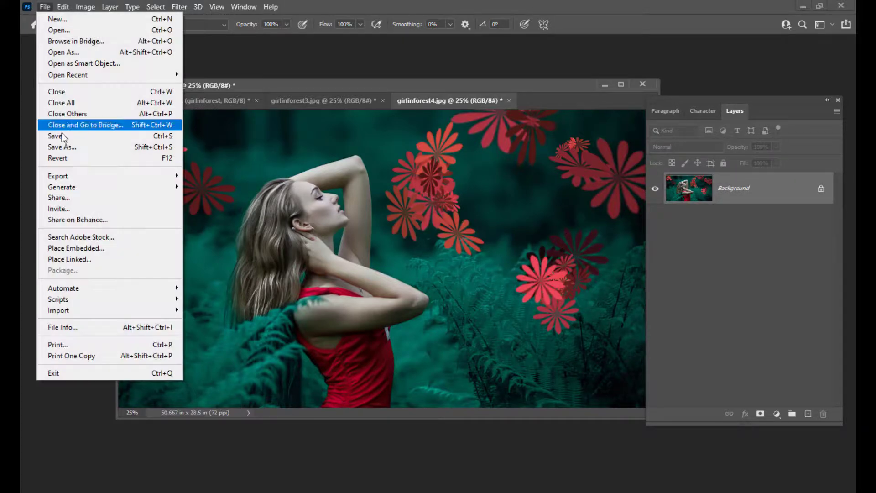
pyautogui.click(64, 135)
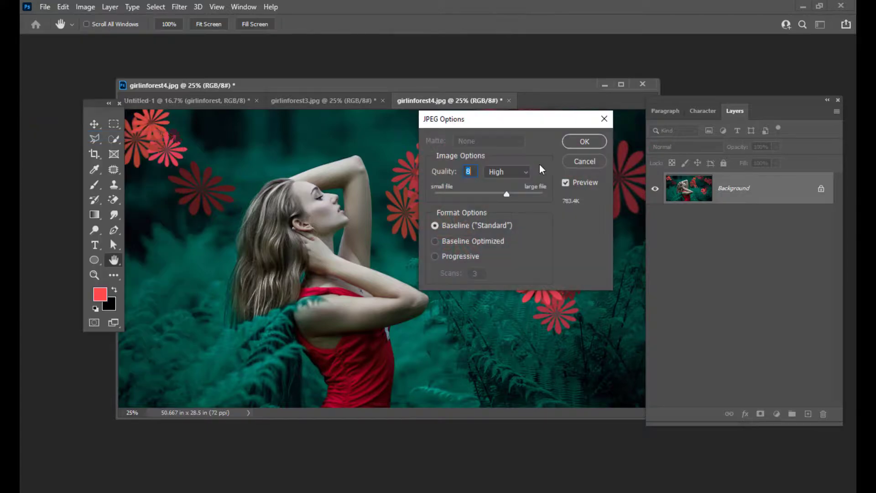
pyautogui.click(571, 141)
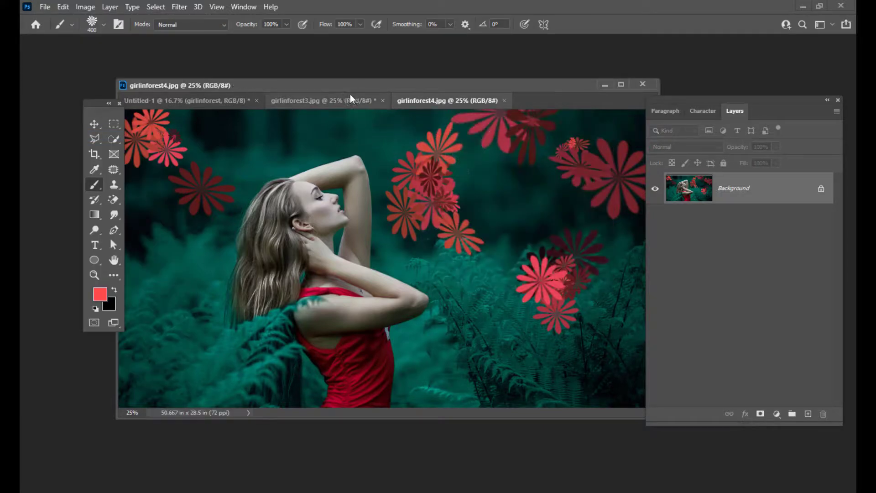
pyautogui.click(322, 102)
pyautogui.click(212, 99)
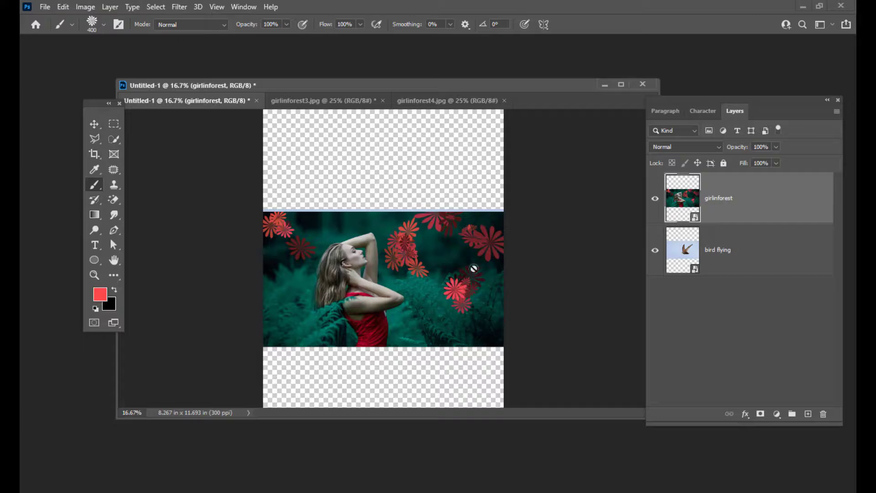
pyautogui.hotkey('ctrl', '+')
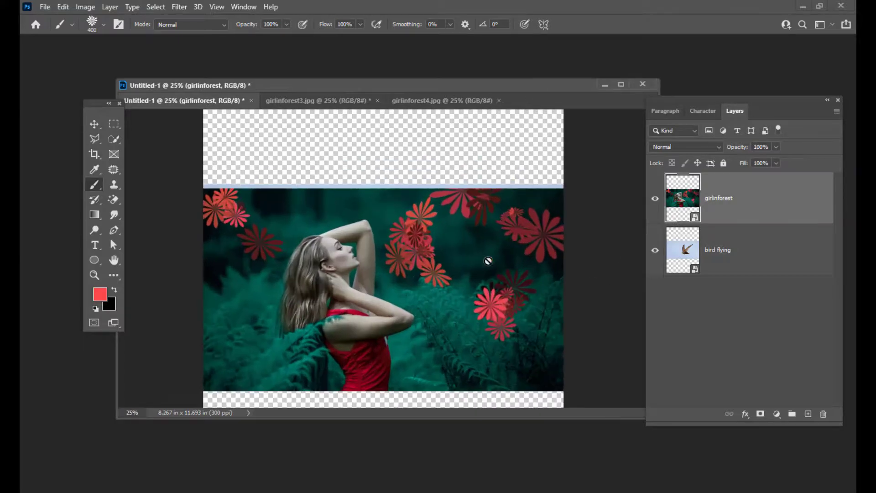
pyautogui.hotkey('ctrl', '-')
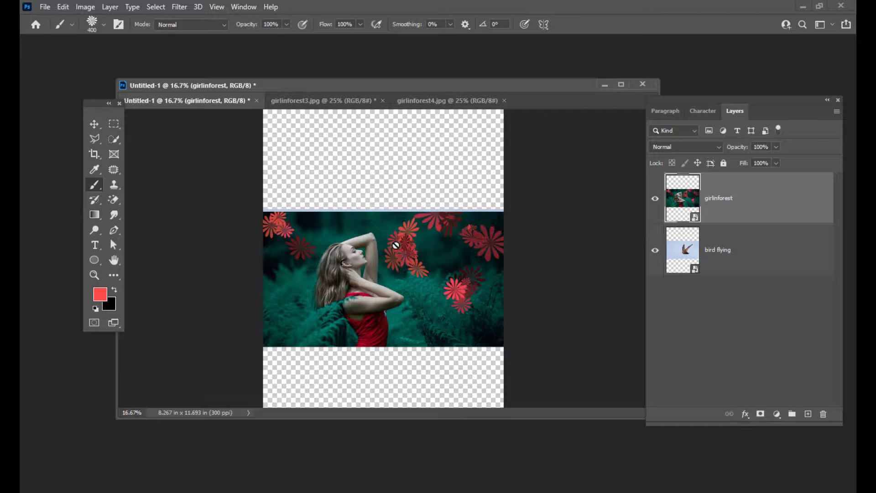
pyautogui.moveTo(391, 87); pyautogui.dragTo(380, 91)
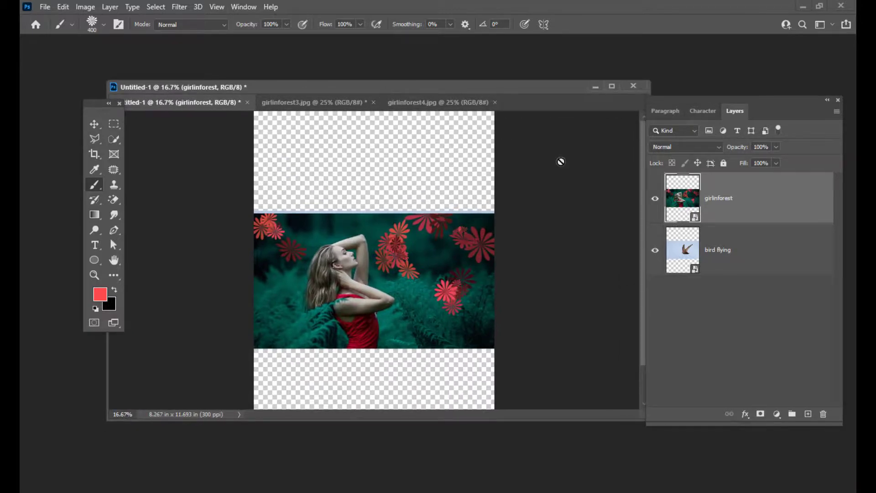
pyautogui.hotkey('ctrl', 't')
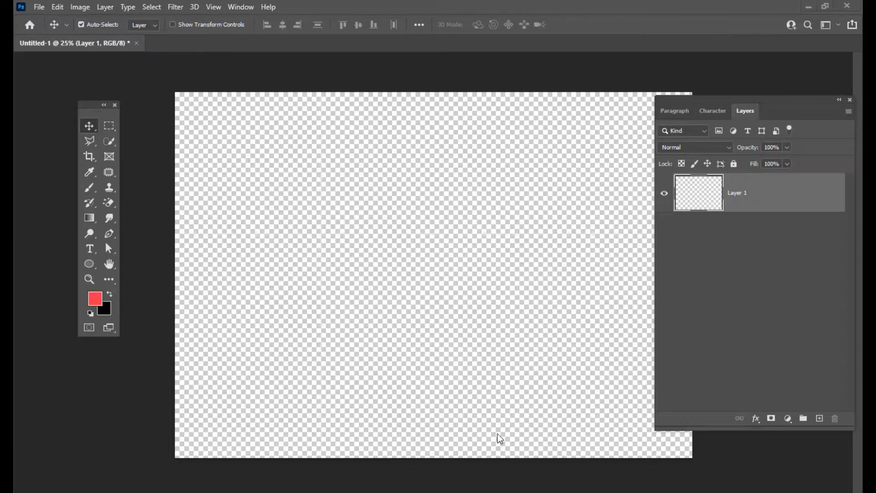
# Step: Place title.psd from the desktop as a linked object in the new landscape document, enlarged to about 125% at the centre
pyautogui.click(40, 8)
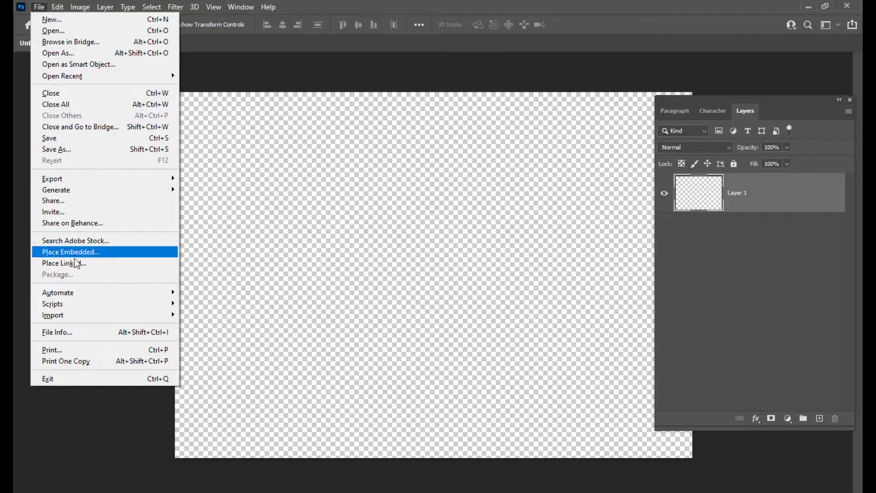
pyautogui.click(97, 265)
pyautogui.moveTo(479, 63); pyautogui.dragTo(442, 51)
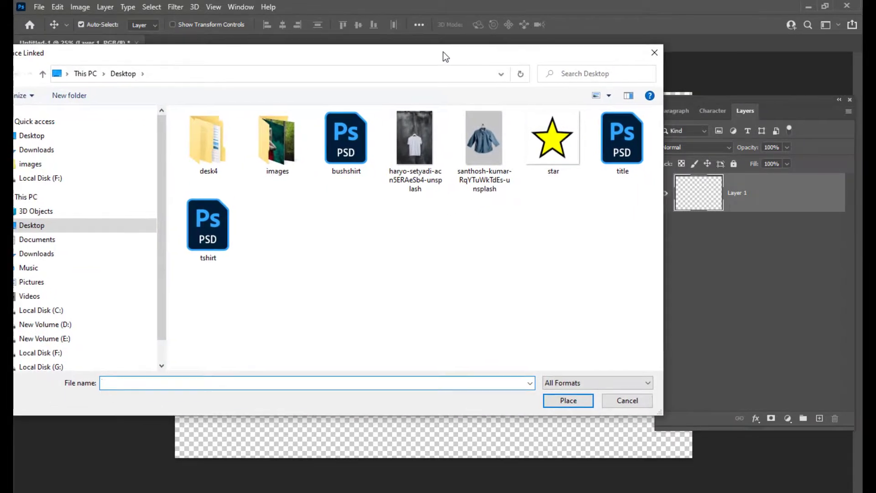
pyautogui.click(622, 152)
pyautogui.click(565, 400)
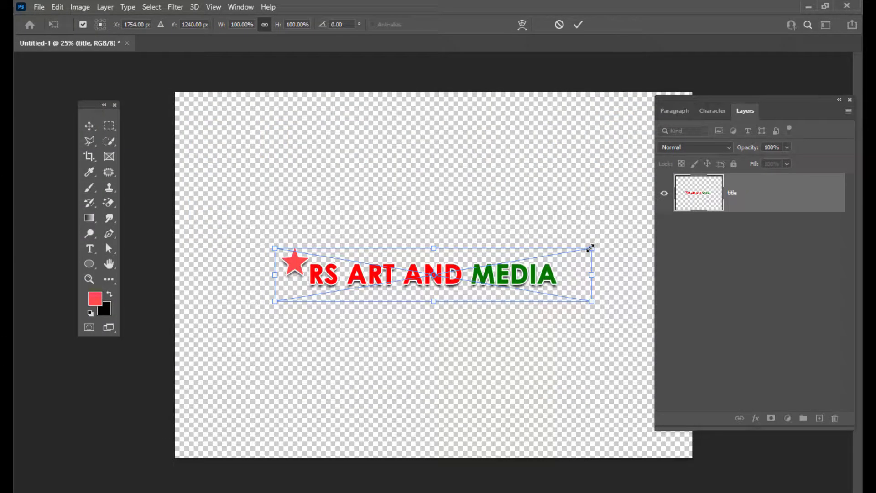
pyautogui.moveTo(590, 248); pyautogui.dragTo(630, 232)
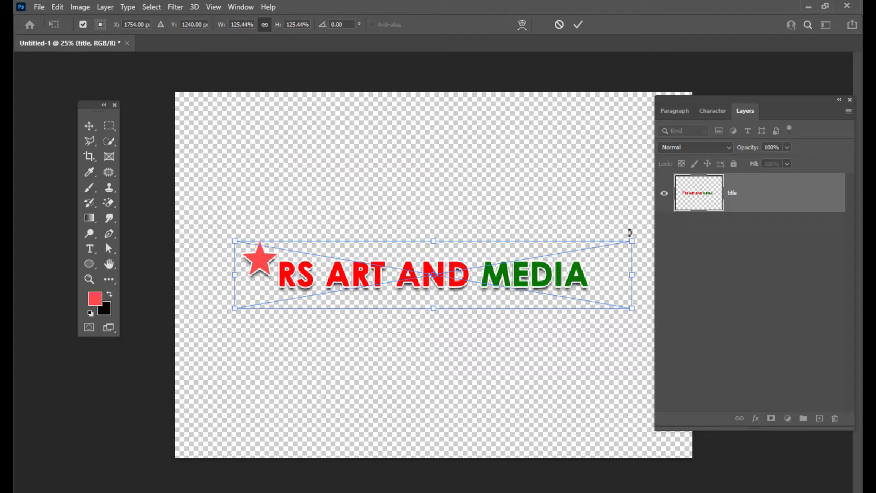
pyautogui.press('Return')
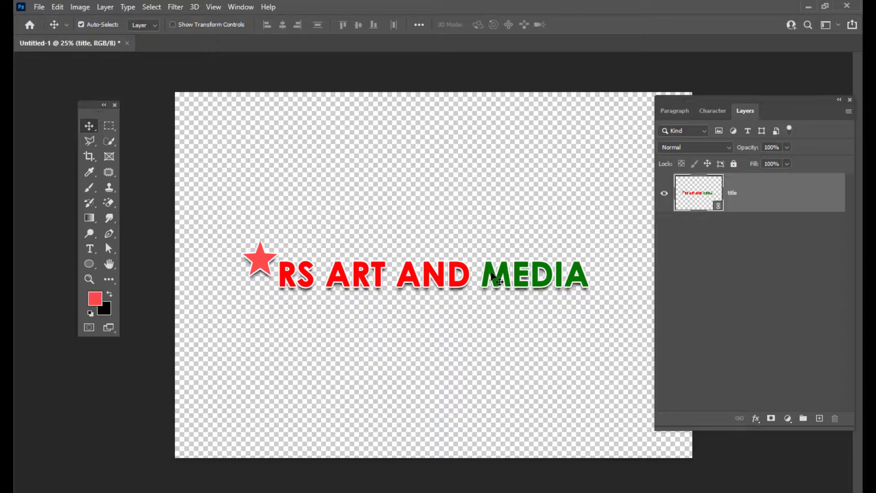
# Step: Show the linked title layer's properties, embed its smart object in the document, and move the Properties panel clear of the Layers panel
pyautogui.click(241, 7)
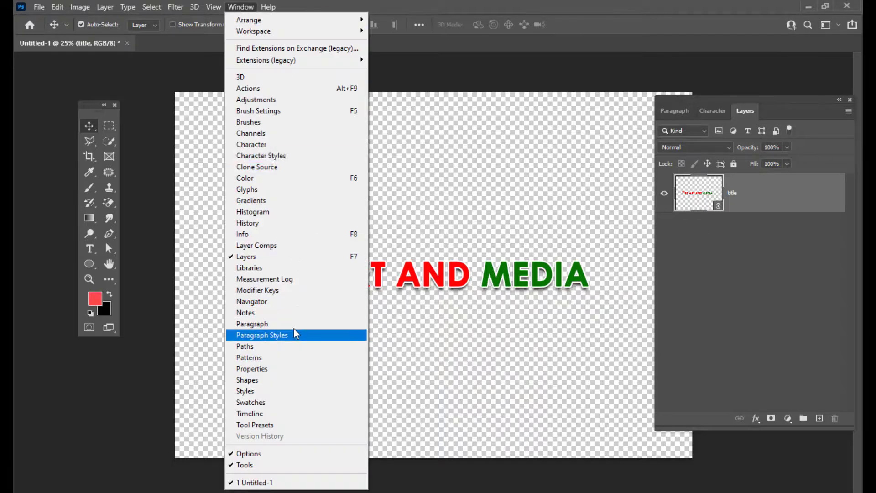
pyautogui.click(268, 366)
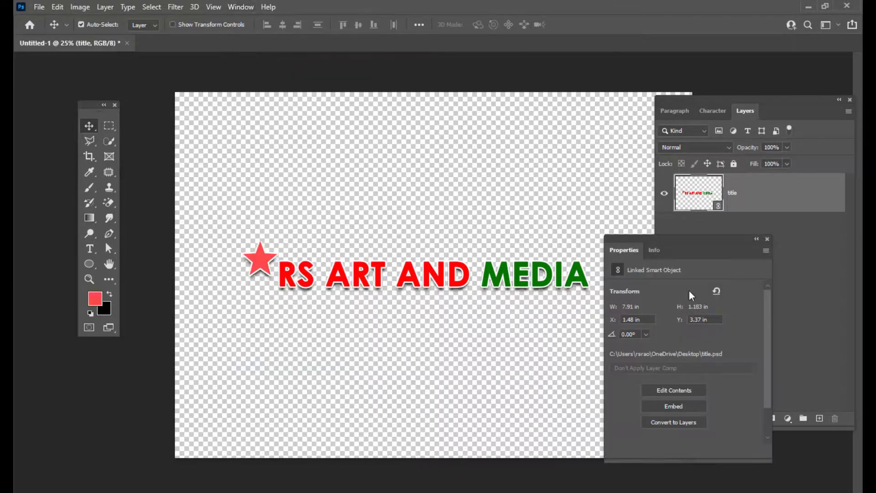
pyautogui.moveTo(633, 237); pyautogui.dragTo(639, 76)
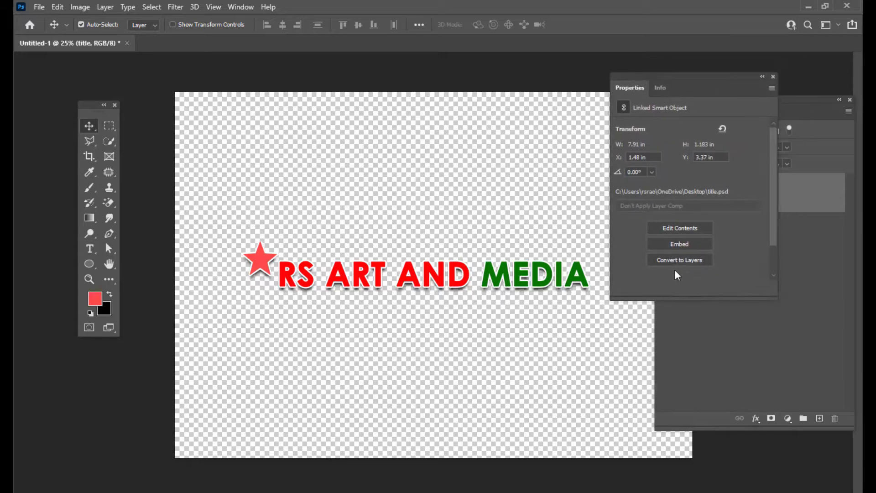
pyautogui.click(684, 243)
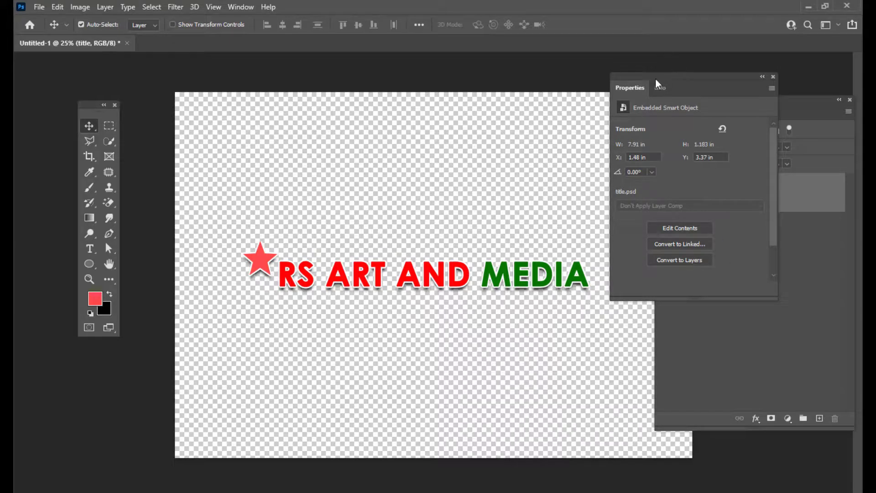
pyautogui.moveTo(655, 78); pyautogui.dragTo(685, 241)
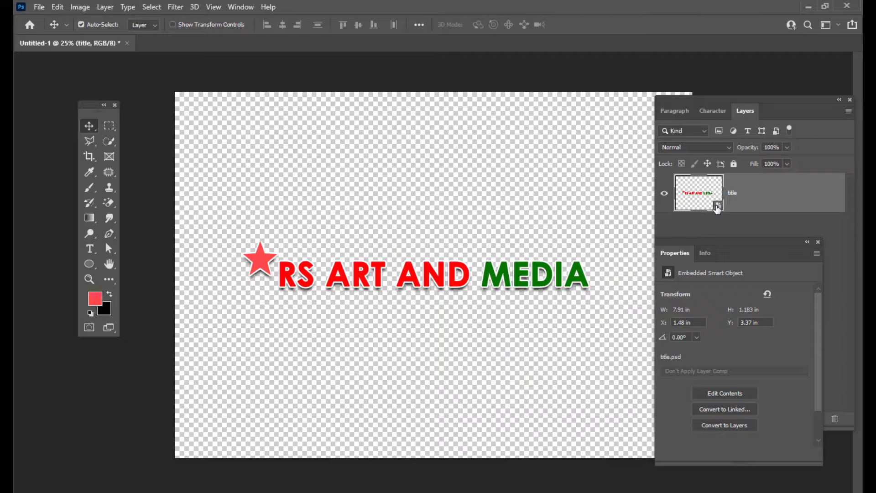
# Step: Open the embedded title layer's contents and replace the word AND with & in the rs art and media text
pyautogui.moveTo(720, 95); pyautogui.dragTo(707, 101)
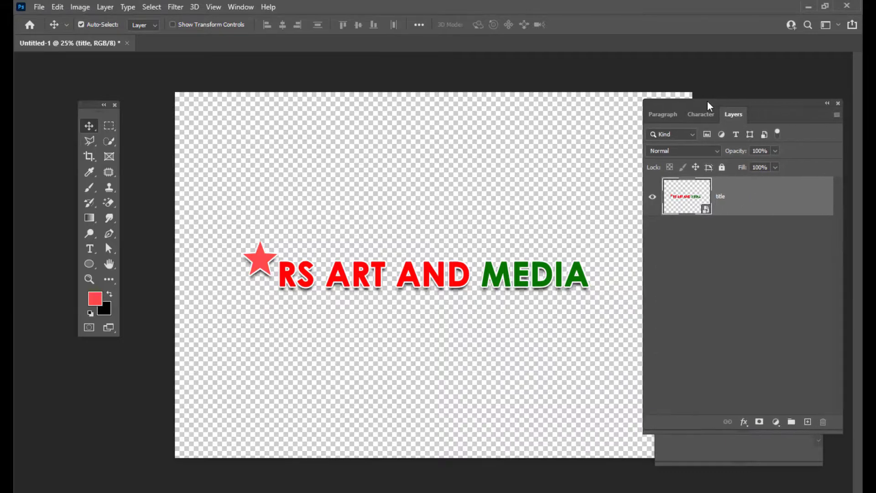
pyautogui.doubleClick(706, 210)
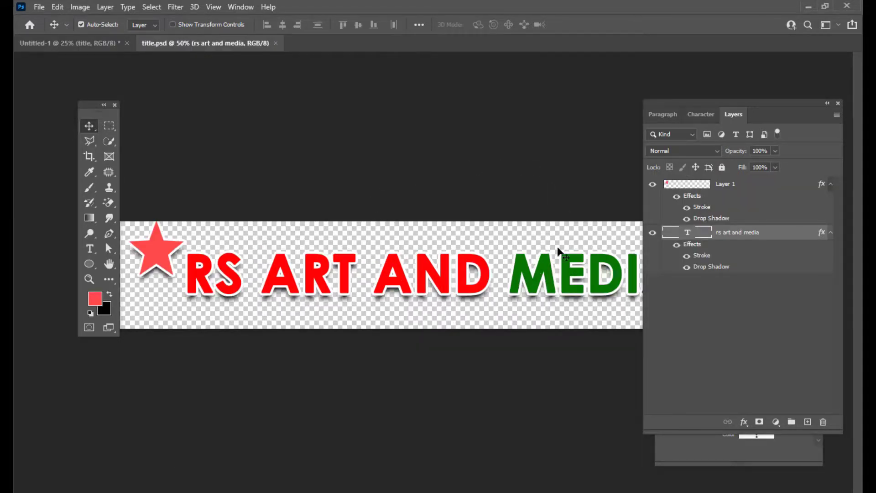
pyautogui.moveTo(700, 100); pyautogui.dragTo(746, 102)
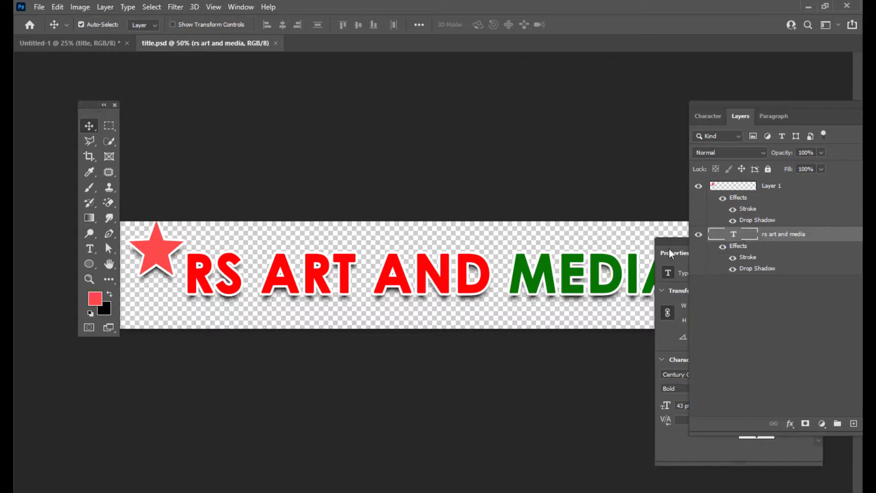
pyautogui.doubleClick(733, 235)
pyautogui.moveTo(488, 276); pyautogui.dragTo(368, 276)
pyautogui.press('BackSpace')
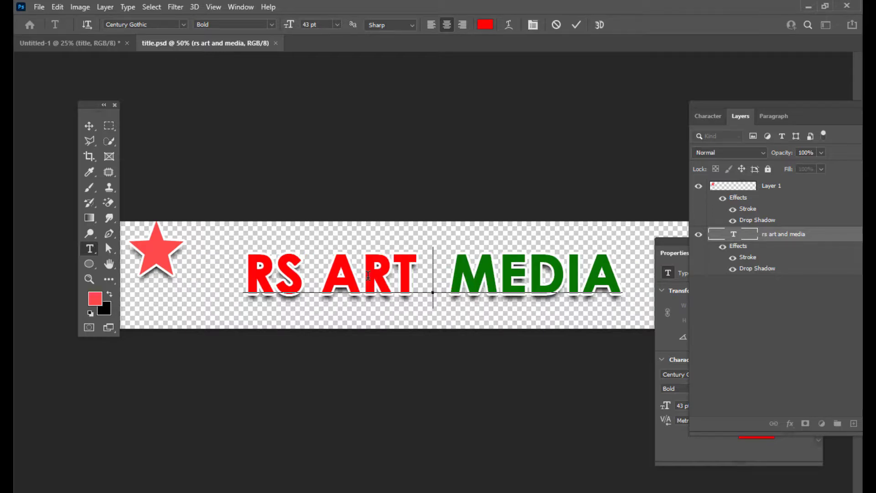
pyautogui.write('&')
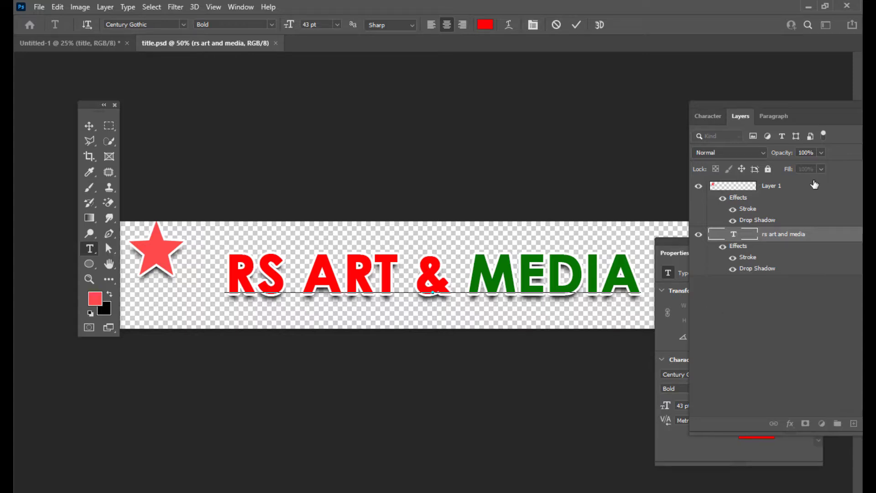
# Step: Save the edited title.psd contents and return to Untitled-1 to check the title
pyautogui.click(39, 7)
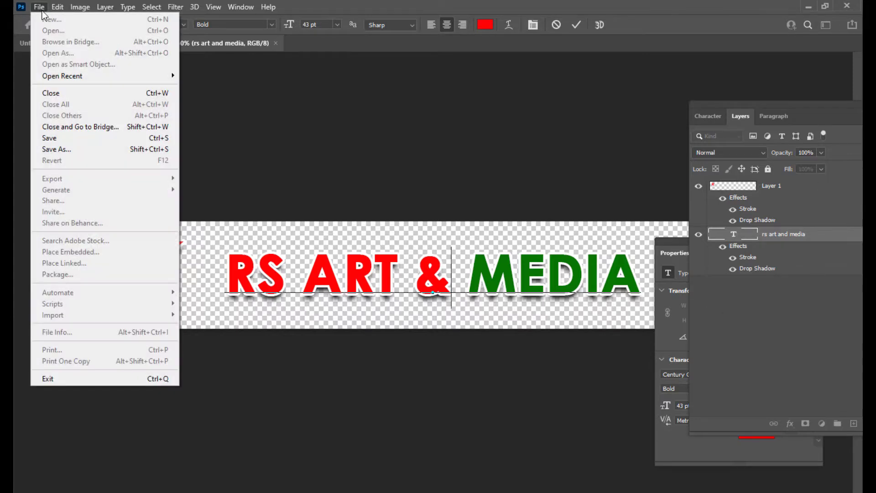
pyautogui.click(70, 134)
pyautogui.click(87, 128)
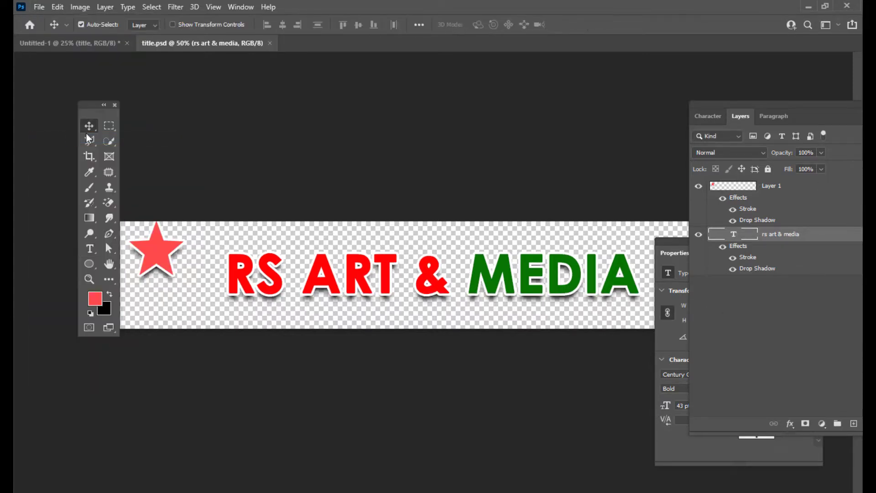
pyautogui.click(86, 44)
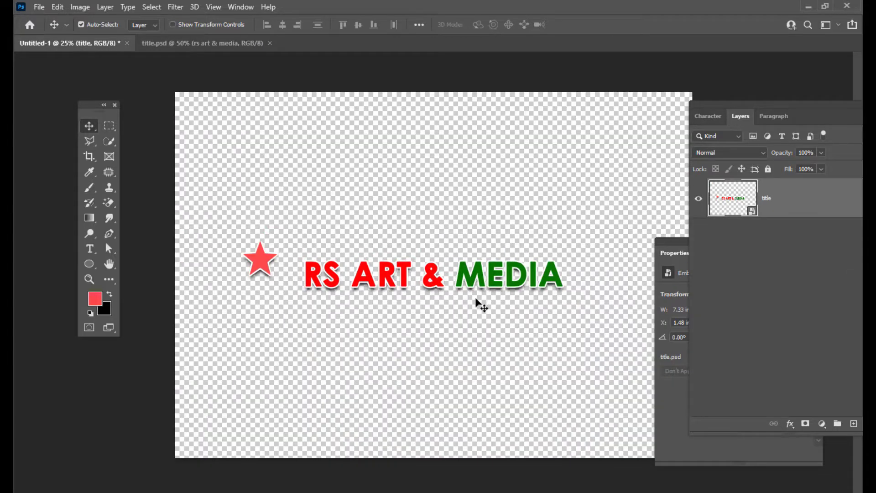